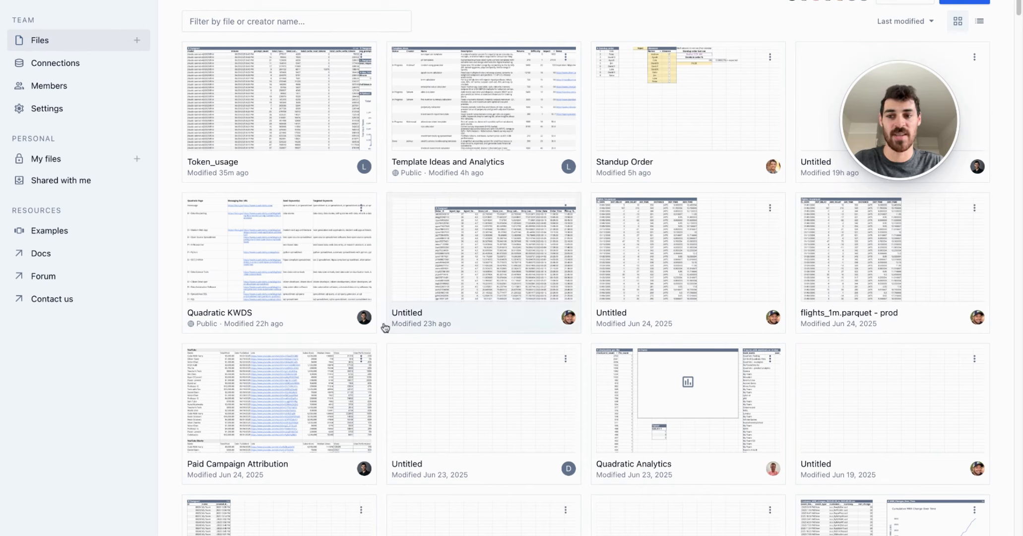
# Step: Open the team's connections page and bring up the form for creating a Postgres connection
pyautogui.click(103, 64)
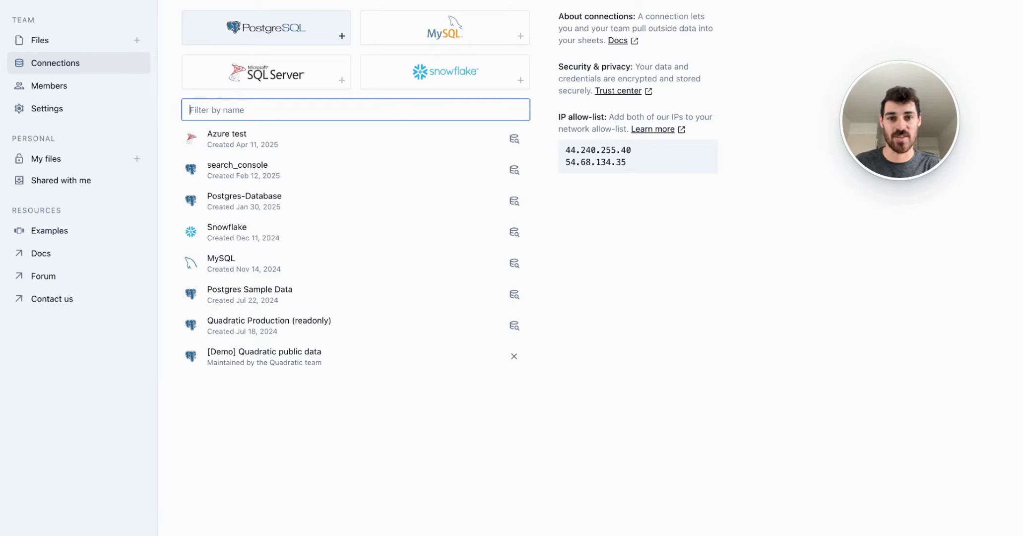
pyautogui.click(336, 33)
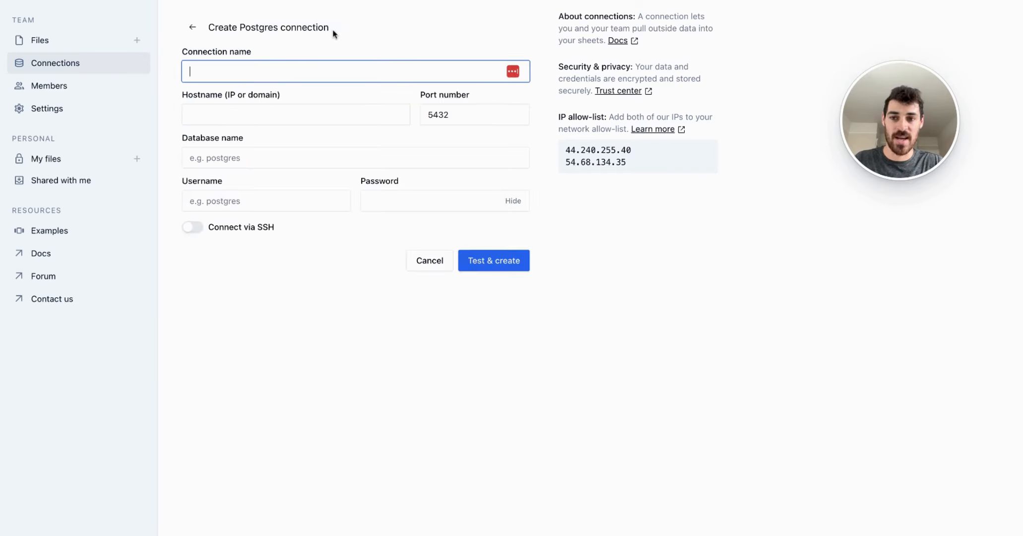
pyautogui.click(304, 73)
pyautogui.click(172, 120)
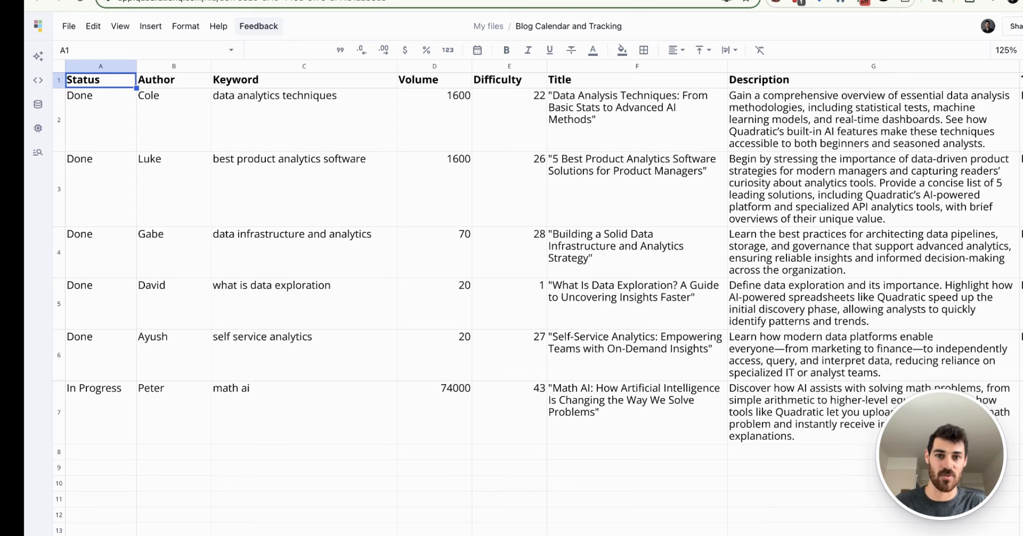
# Step: Review the status, author, keyword, title and description of the math ai article in row 7 of the blog calendar
pyautogui.click(174, 412)
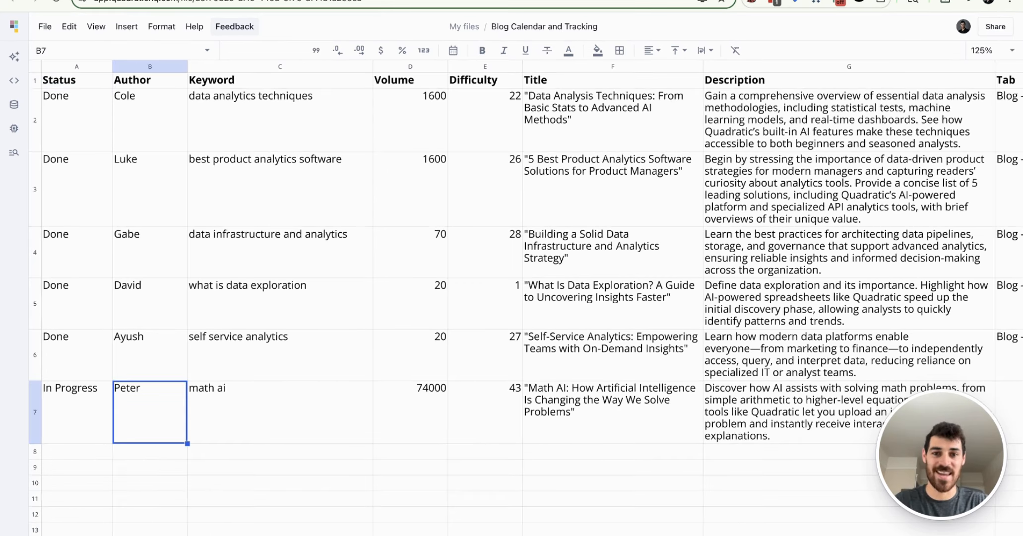
pyautogui.click(77, 412)
pyautogui.click(280, 412)
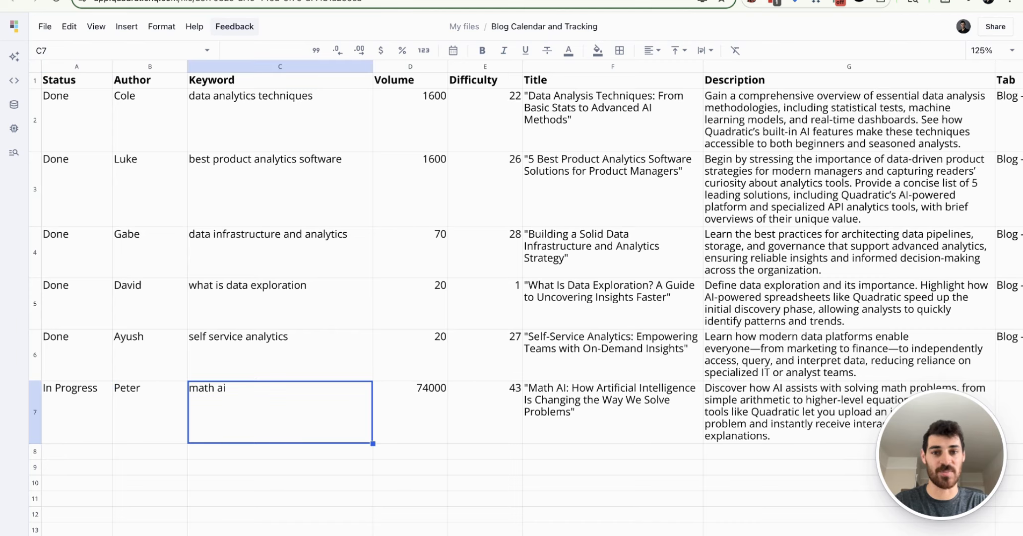
pyautogui.click(613, 412)
pyautogui.click(849, 411)
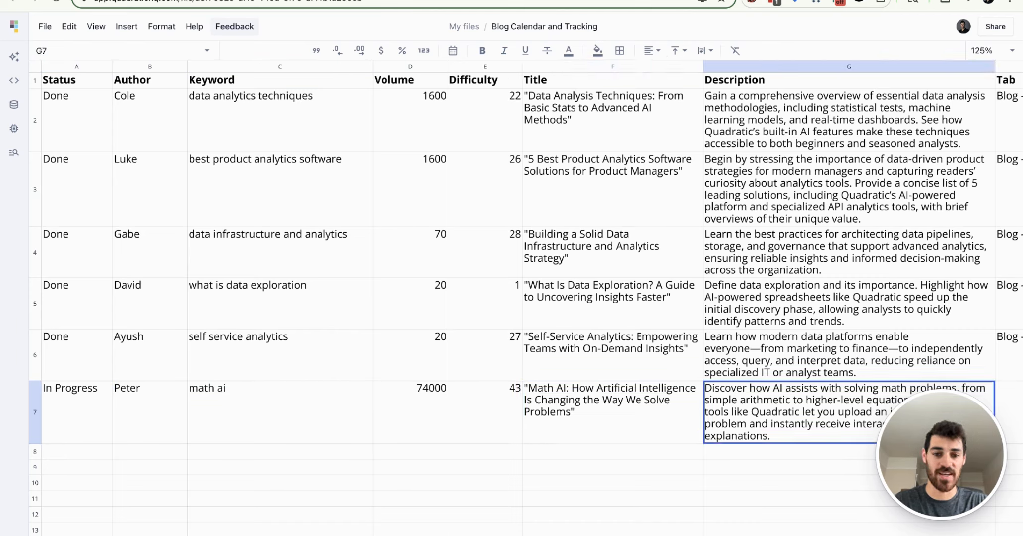
pyautogui.click(613, 412)
pyautogui.click(849, 412)
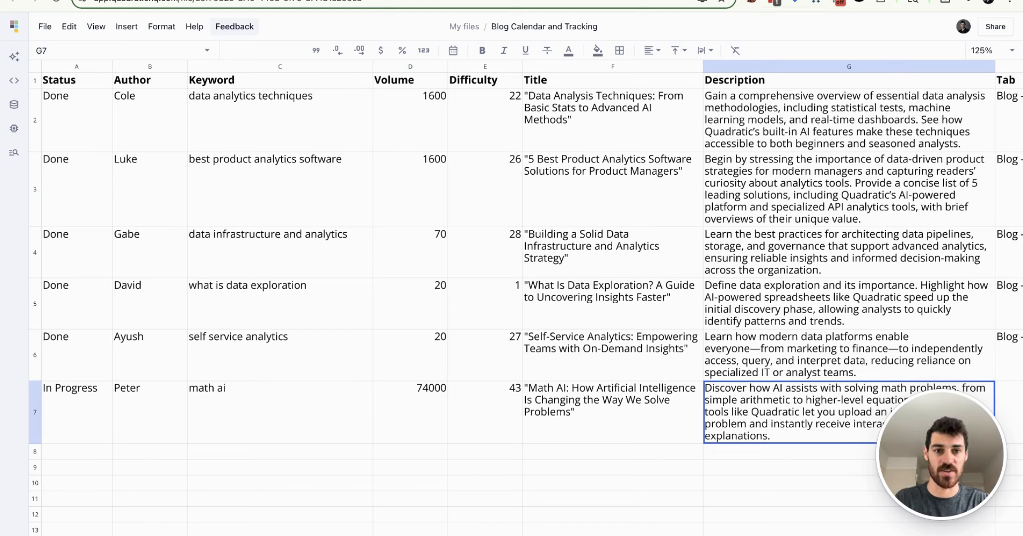
# Step: Switch to Semrush's Keyword Magic Tool and search for the keyword "math ai"
pyautogui.hotkey('ctrl', 'Tab')
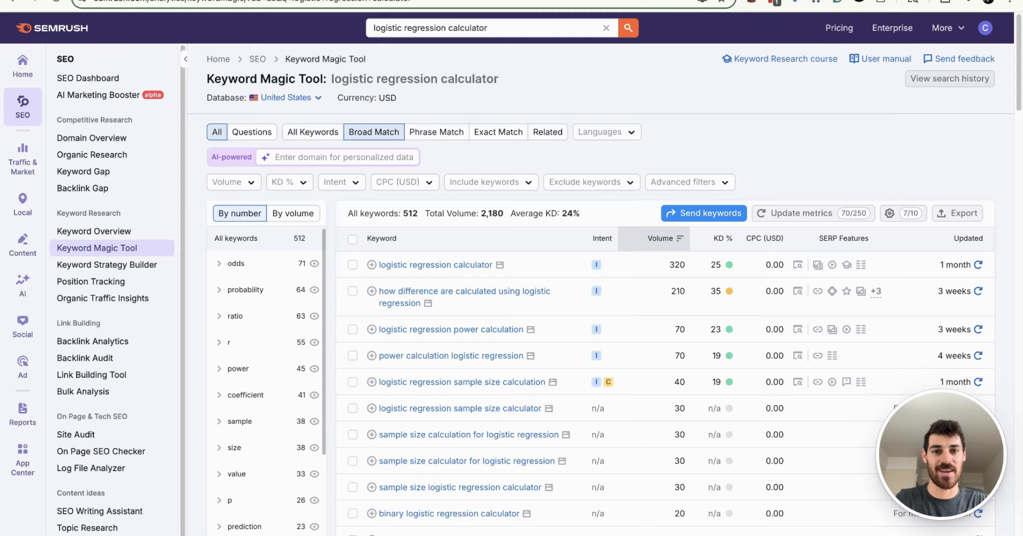
pyautogui.click(430, 28)
pyautogui.write('math ai')
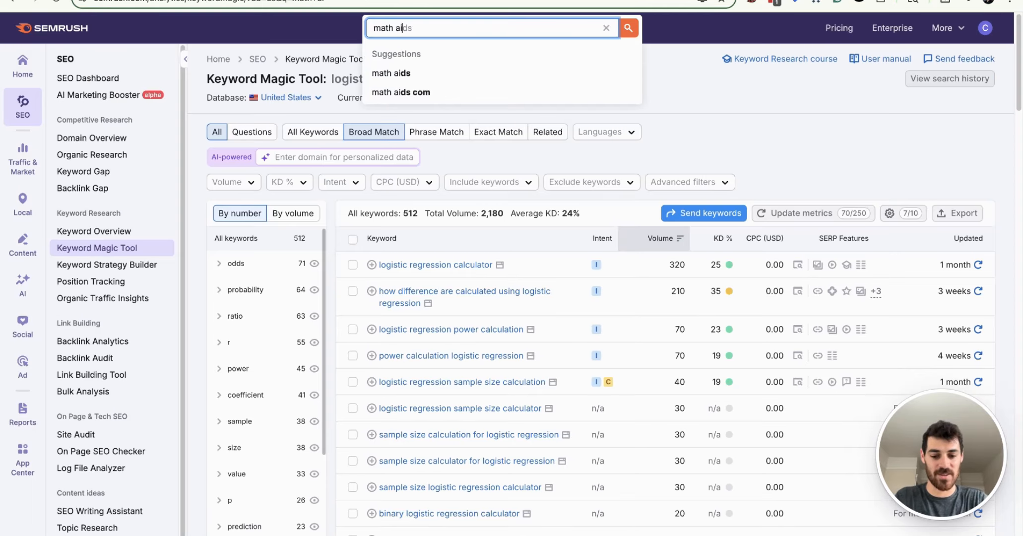
pyautogui.press('Return')
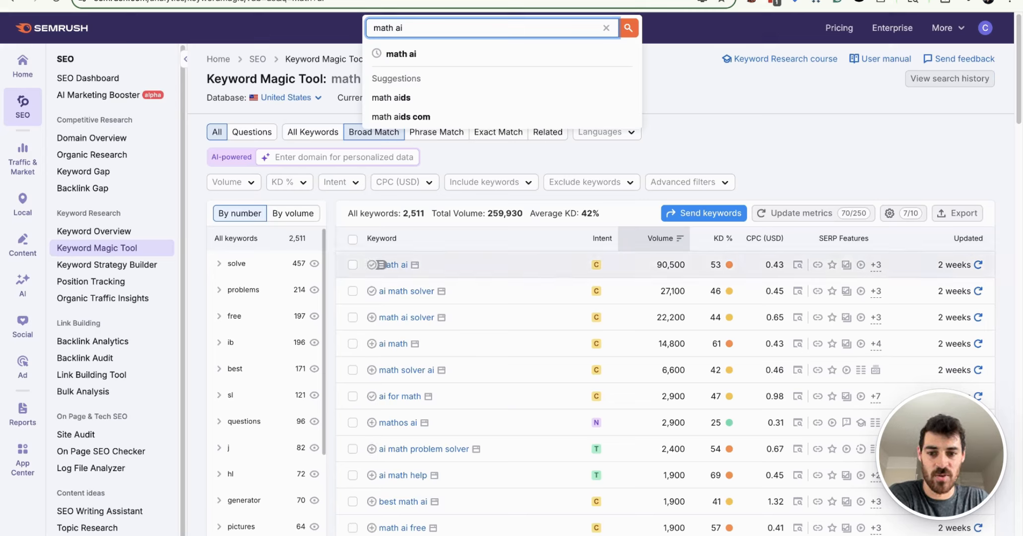
# Step: Add the keyword "math ai" to a new keyword list named "math ai"
pyautogui.click(373, 264)
pyautogui.click(464, 506)
pyautogui.write('math')
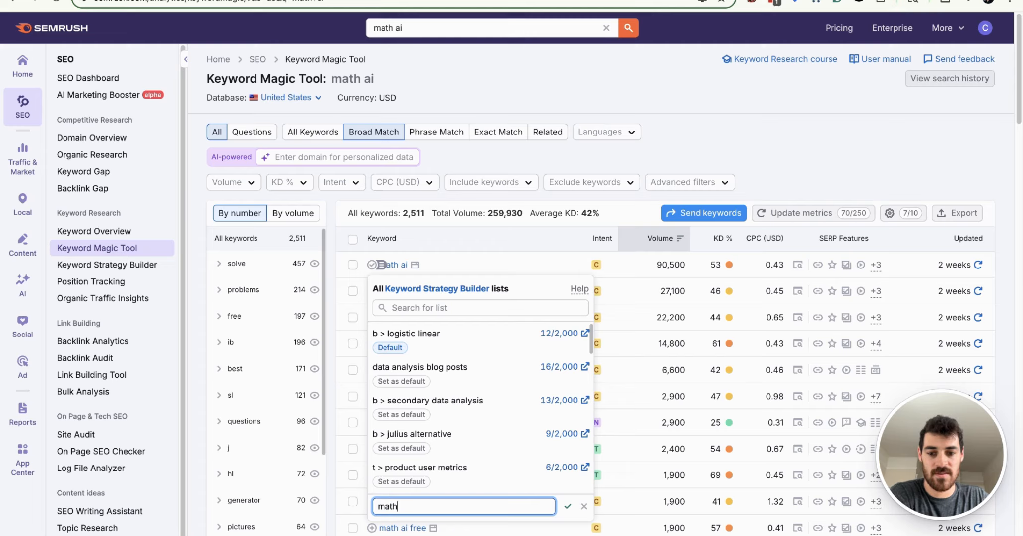
pyautogui.write(' ai')
pyautogui.press('Return')
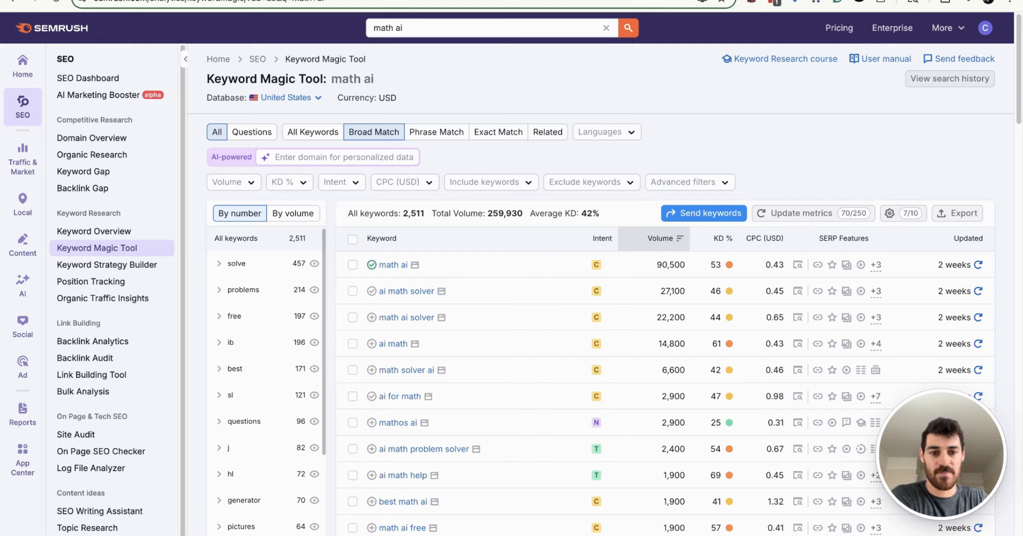
# Step: Add the keywords "ai math solver", "math ai solver" and "ai for math" to the math ai list
pyautogui.click(371, 290)
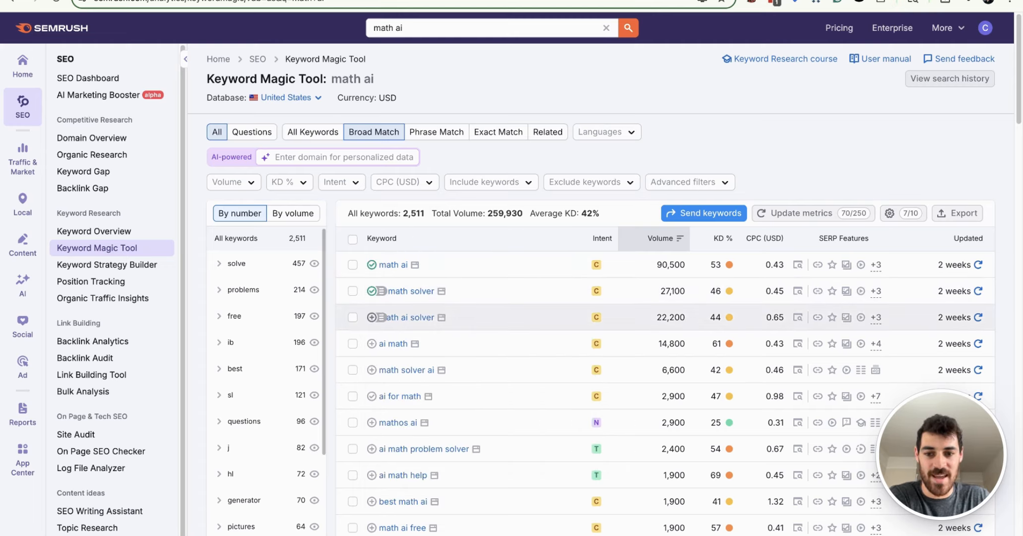
pyautogui.click(372, 317)
pyautogui.scroll(-1, 371, 397)
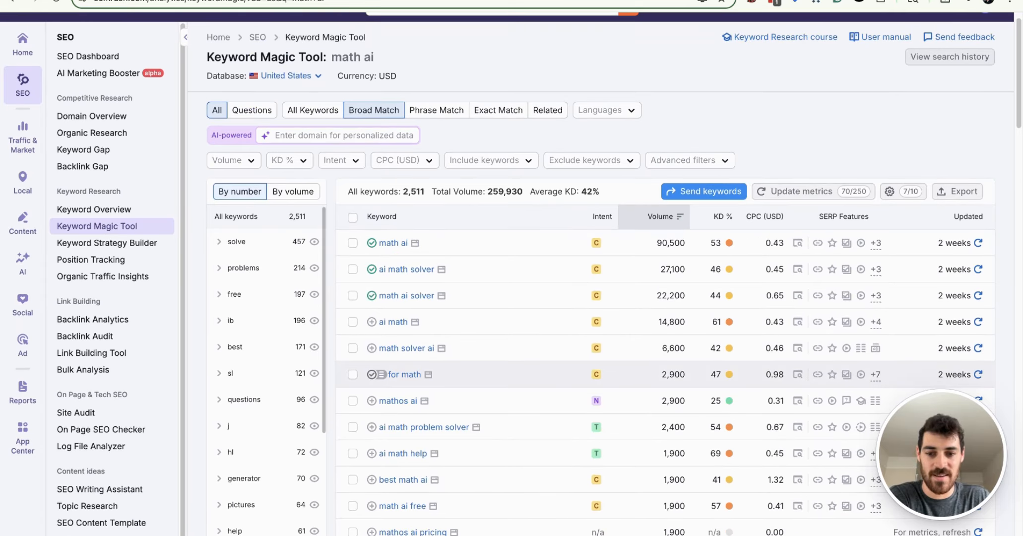
pyautogui.click(372, 375)
# Step: Add the keywords "best math ai", "best ai for math" and "math solving ai" to the math ai list
pyautogui.scroll(-5, 379, 367)
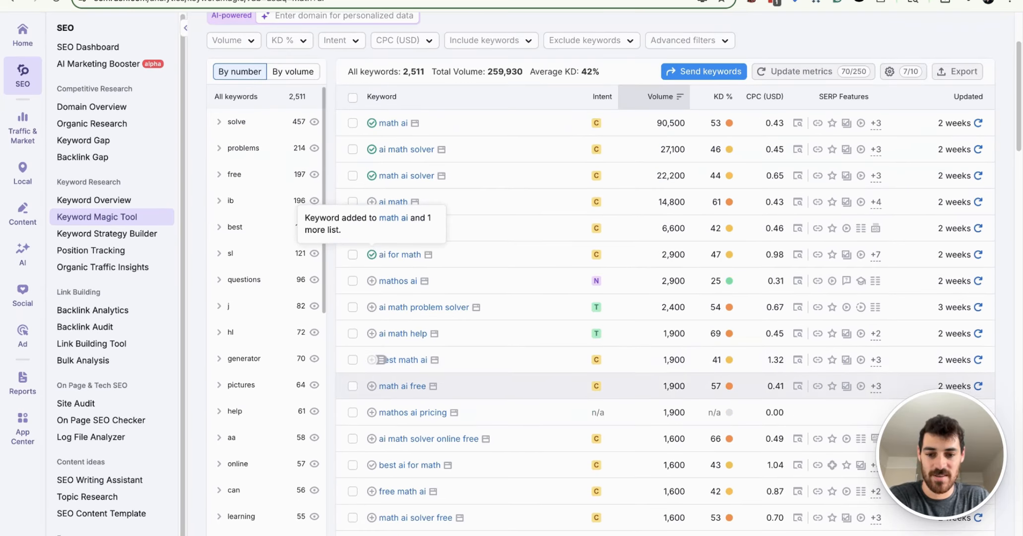
pyautogui.click(371, 359)
pyautogui.scroll(-7, 379, 359)
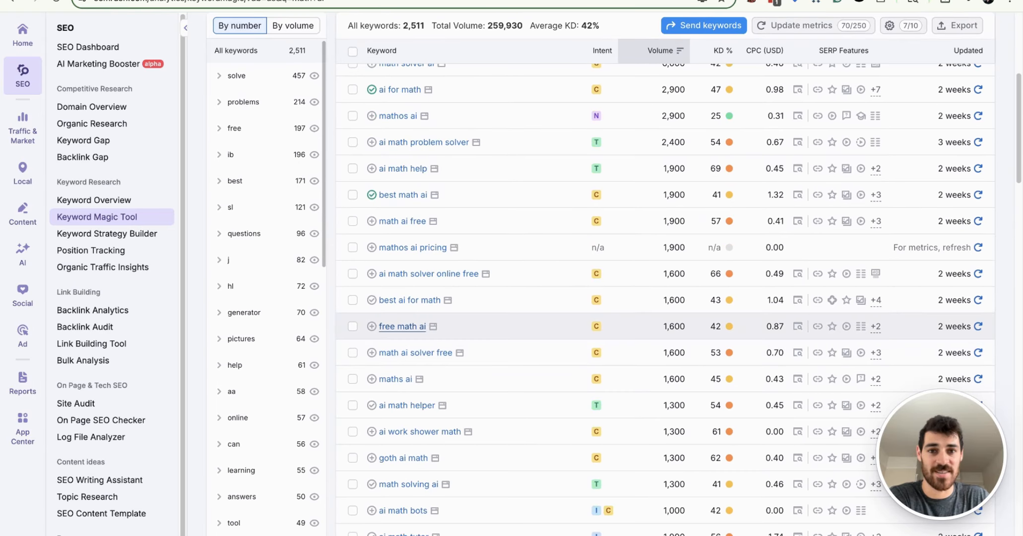
pyautogui.click(371, 300)
pyautogui.scroll(-5, 371, 299)
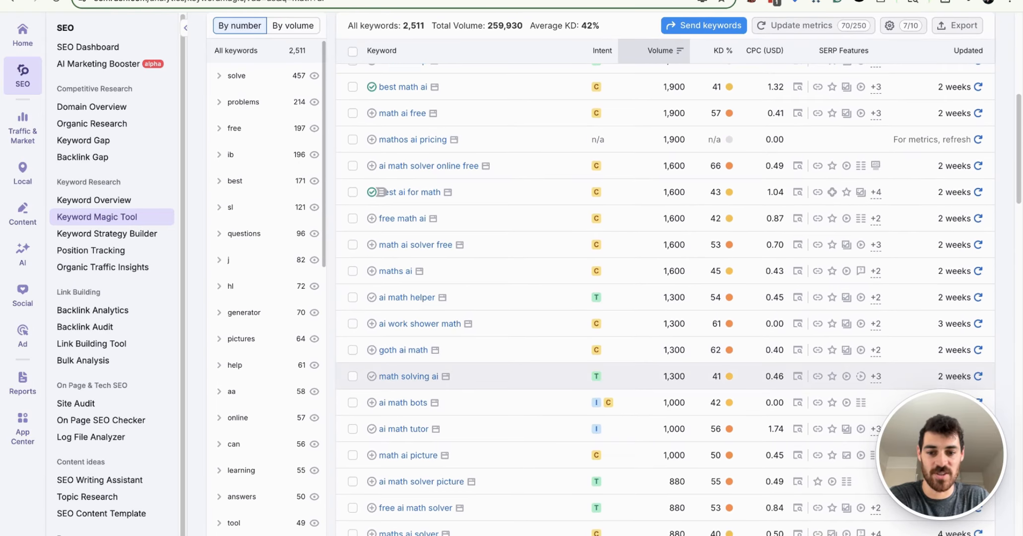
pyautogui.scroll(-5, 380, 192)
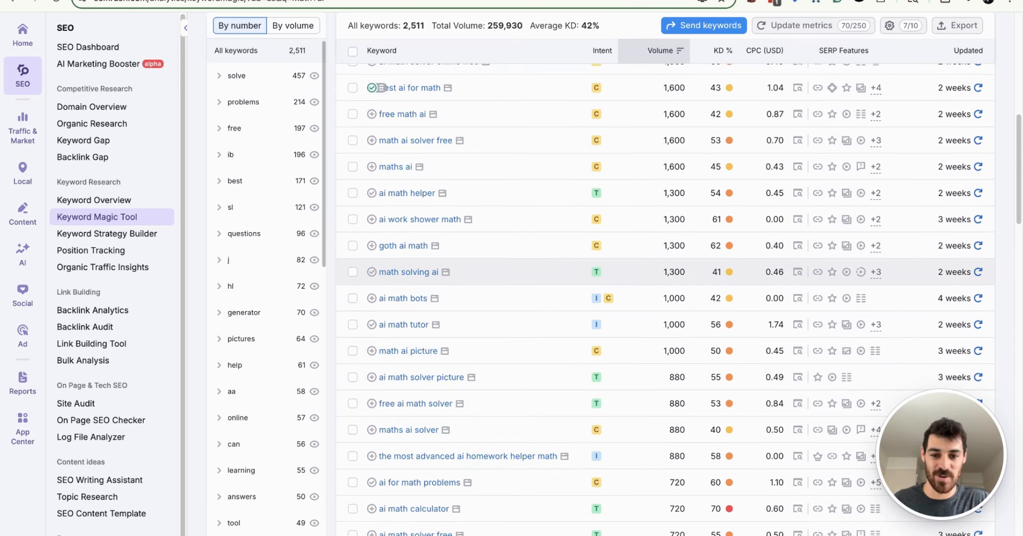
pyautogui.click(372, 272)
# Step: Open the math ai list in Keyword Strategy Builder and export all its keywords as CSV
pyautogui.scroll(15, 381, 272)
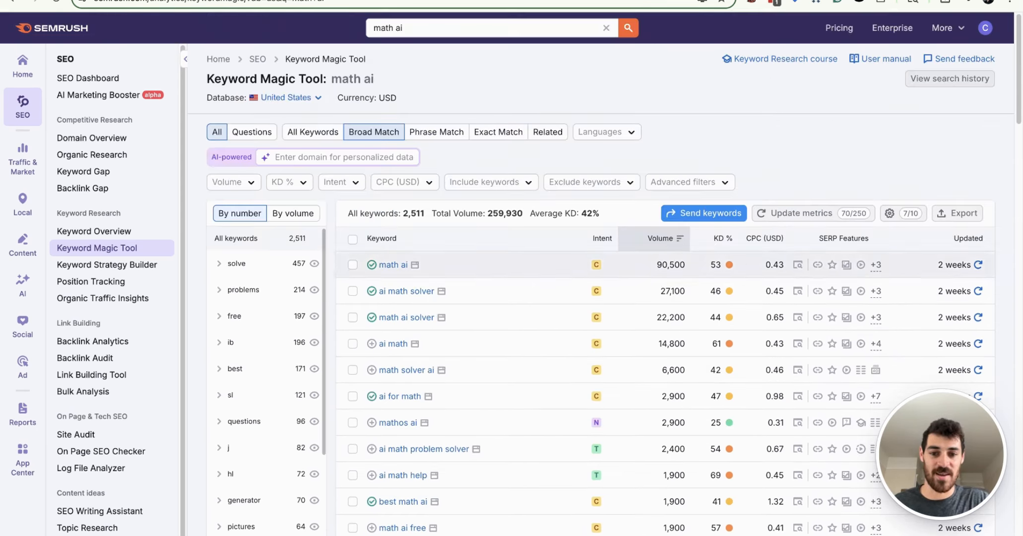
pyautogui.click(104, 264)
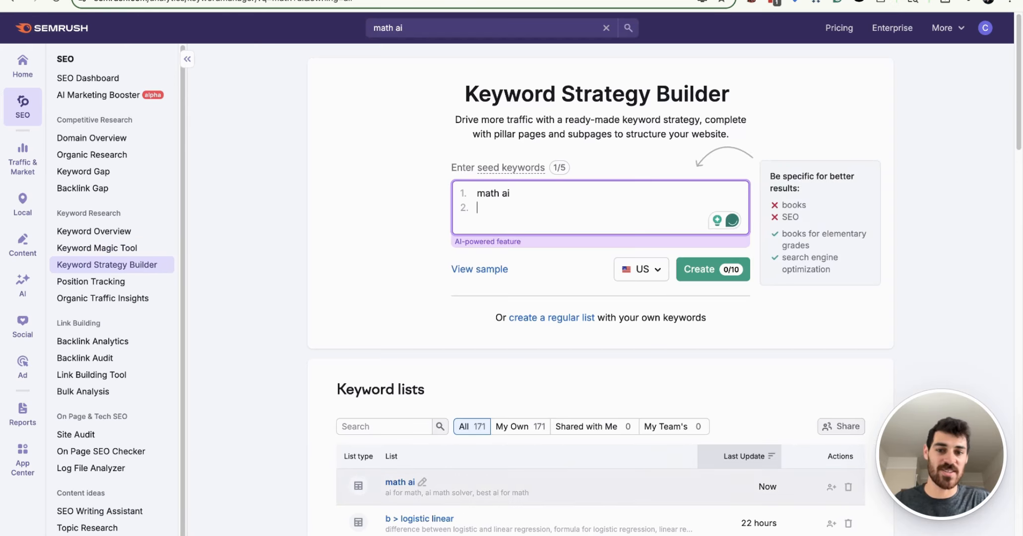
pyautogui.click(400, 482)
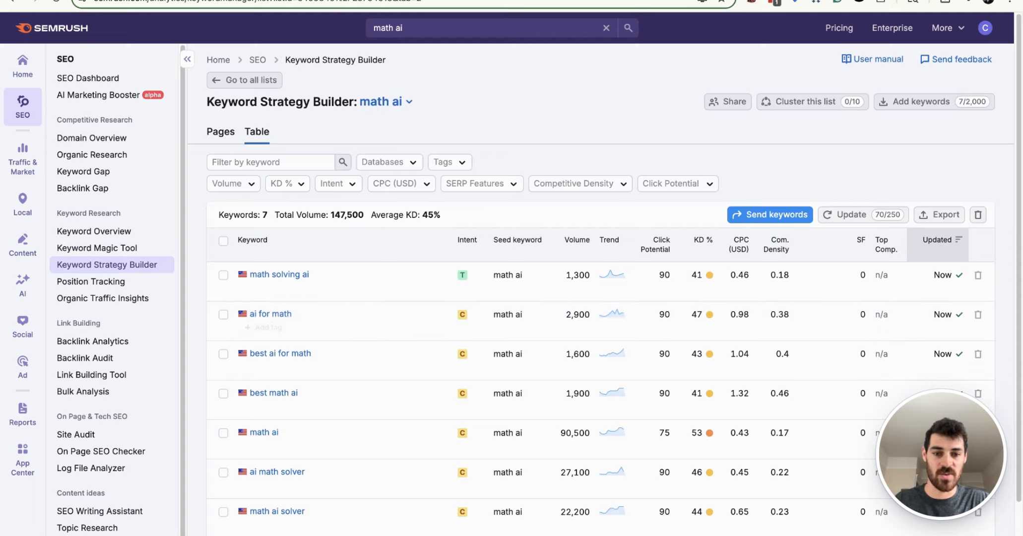
pyautogui.click(939, 215)
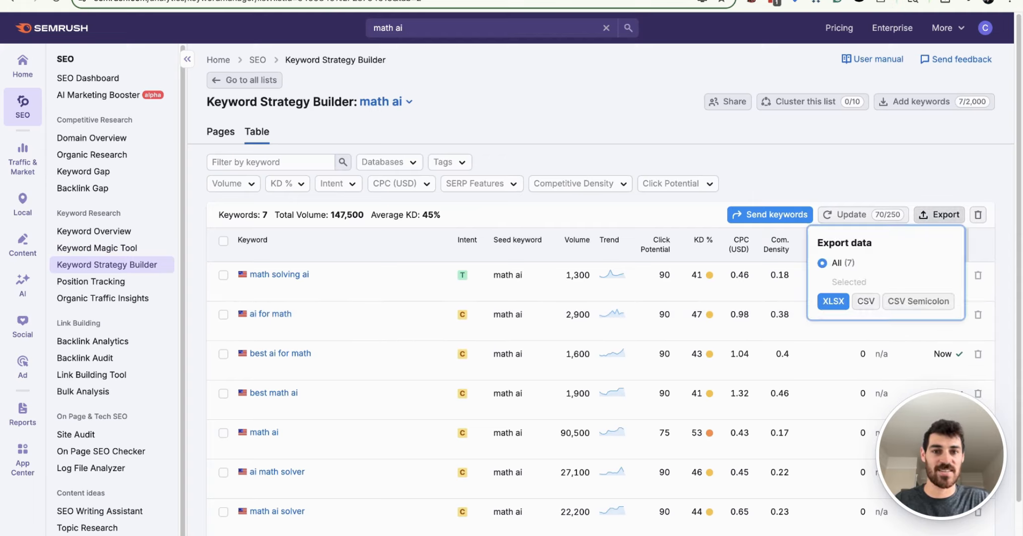
pyautogui.click(866, 301)
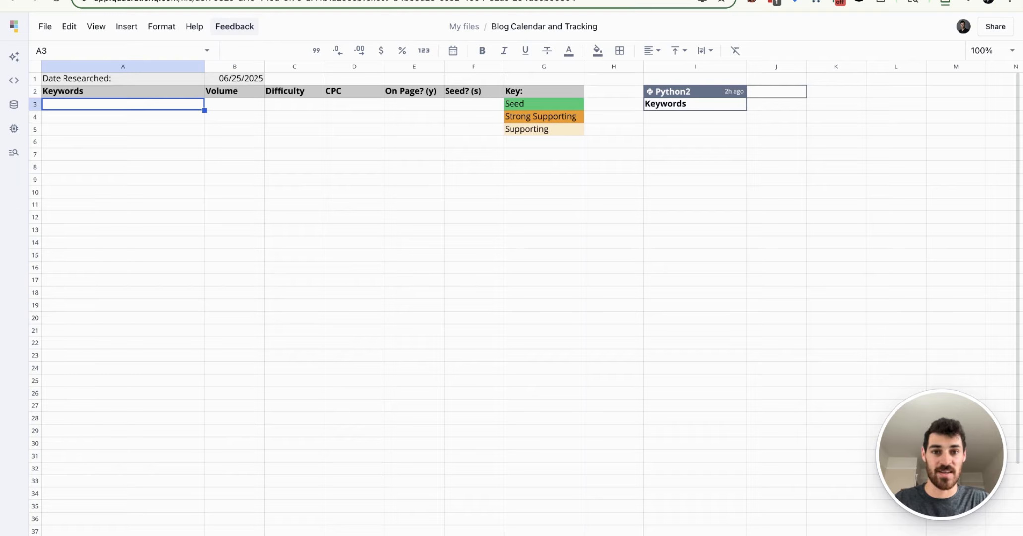
# Step: Duplicate the empty keyword template sheet in the Blog Calendar and Tracking spreadsheet
pyautogui.rightClick(366, 535)
pyautogui.click(414, 473)
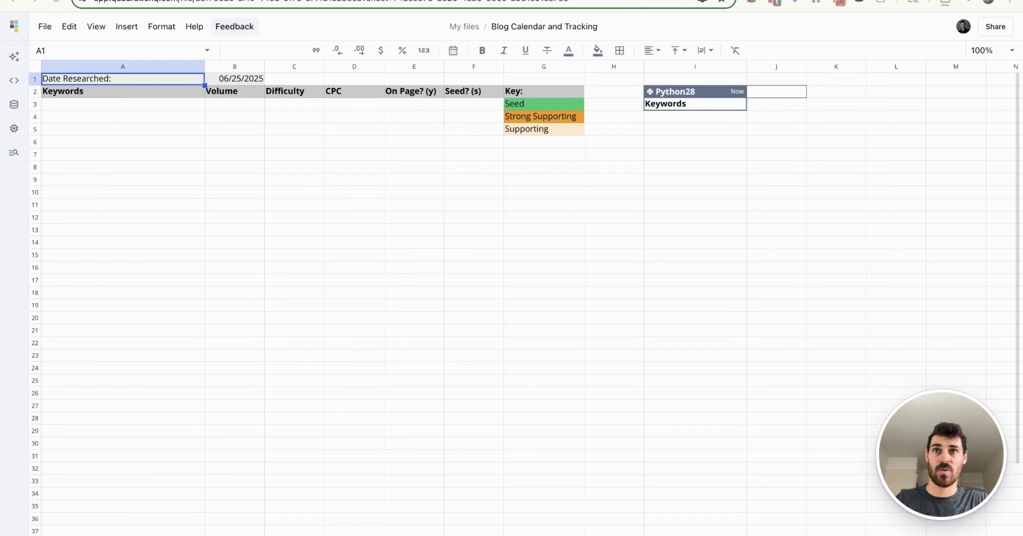
# Step: Try importing math-ai_list_2025-06-25.csv at cell A3 of the duplicated template sheet, and undo the import
pyautogui.moveTo(329, 95); pyautogui.dragTo(189, 103)
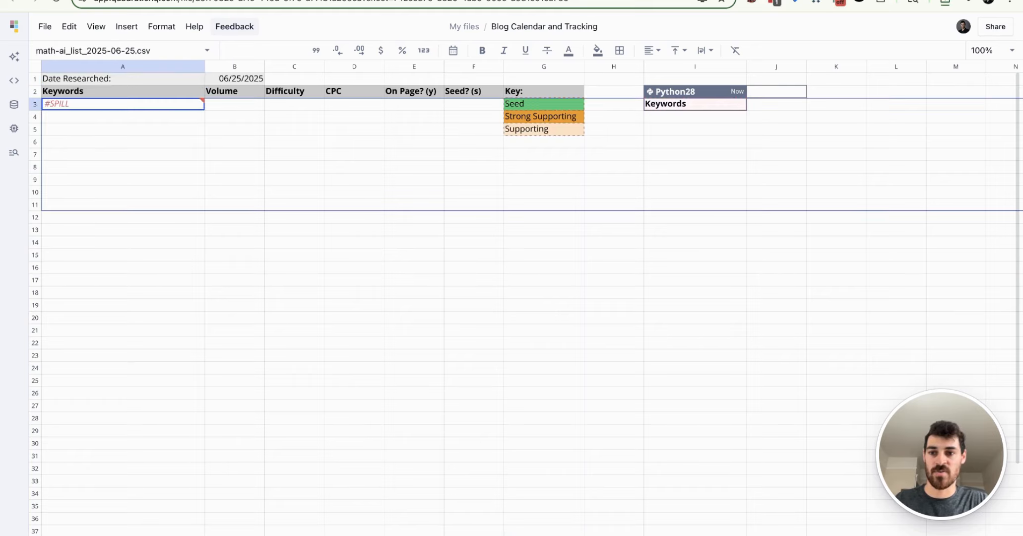
pyautogui.press('super+z')
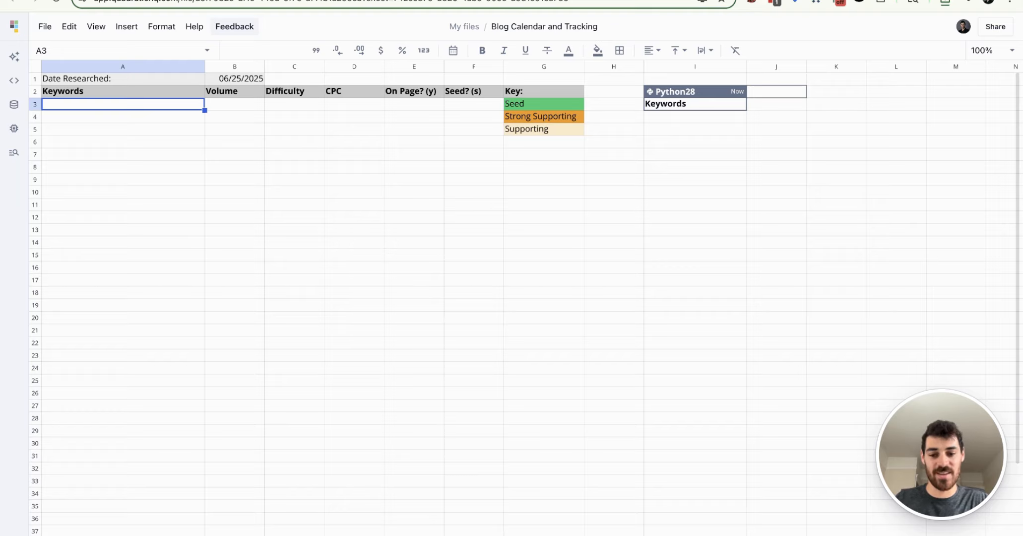
# Step: Add a new sheet and import math-ai_list_2025-06-25.csv into it at cell A1
pyautogui.hotkey('shift', 'F11')
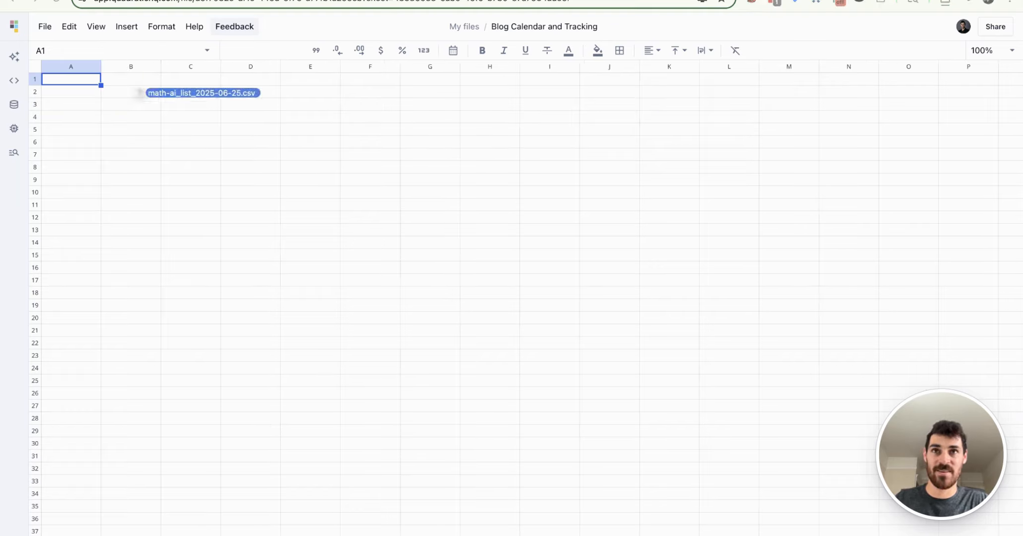
pyautogui.moveTo(218, 94); pyautogui.dragTo(64, 82)
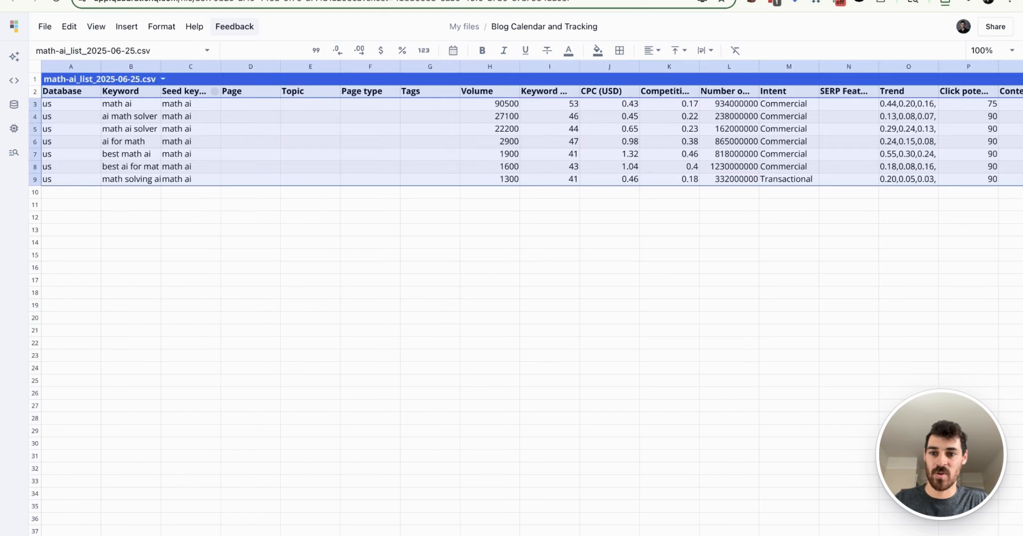
# Step: Delete the five table columns from Seed keyword through Tags in the imported CSV table
pyautogui.click(214, 92)
pyautogui.keyDown('shift'); pyautogui.click(454, 91); pyautogui.keyUp('shift')
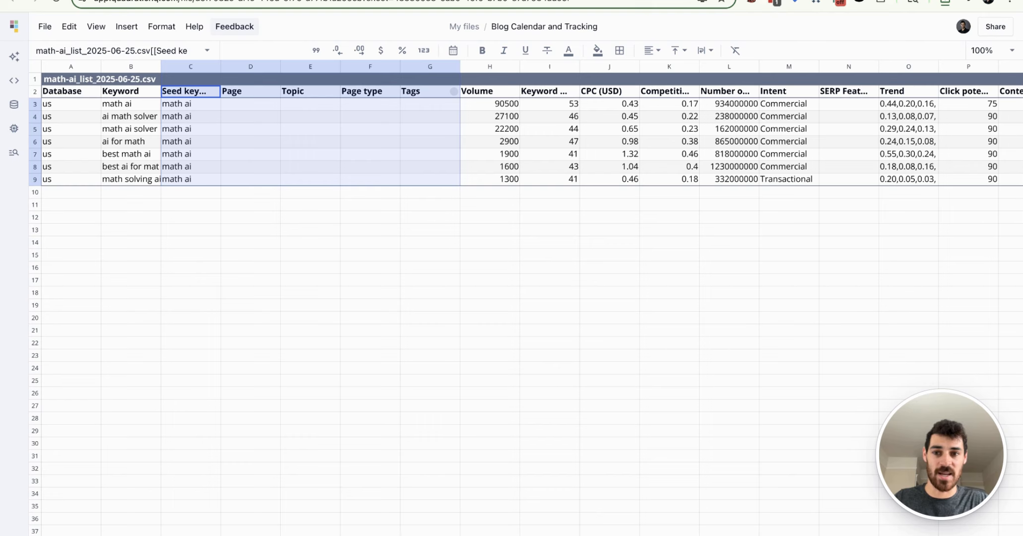
pyautogui.rightClick(454, 91)
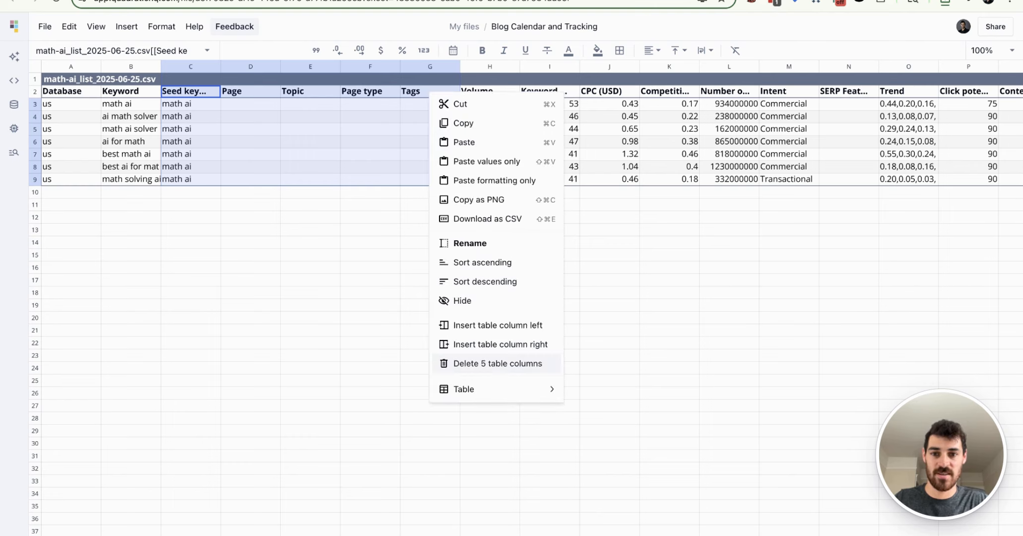
pyautogui.click(497, 363)
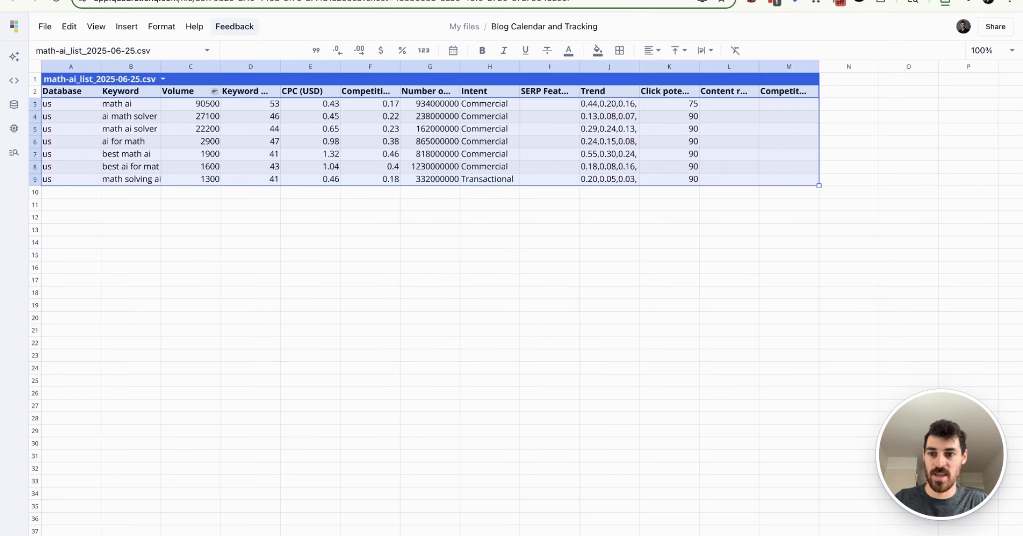
# Step: Copy the keyword, volume, difficulty and CPC data in B3:E9 to cell A3 of the duplicated template sheet, and delete the CSV import sheet
pyautogui.moveTo(119, 104); pyautogui.dragTo(333, 179)
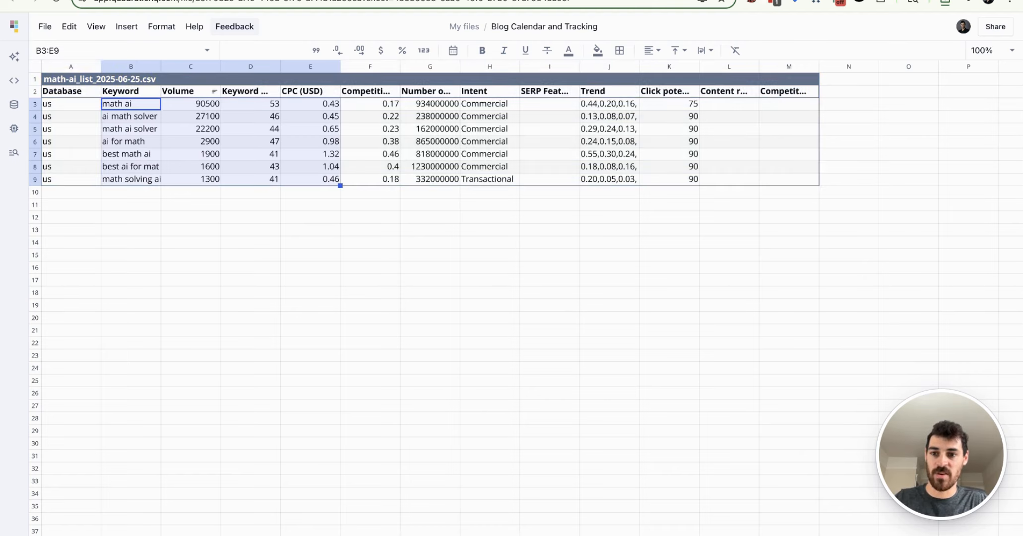
pyautogui.hotkey('ctrl', 'c')
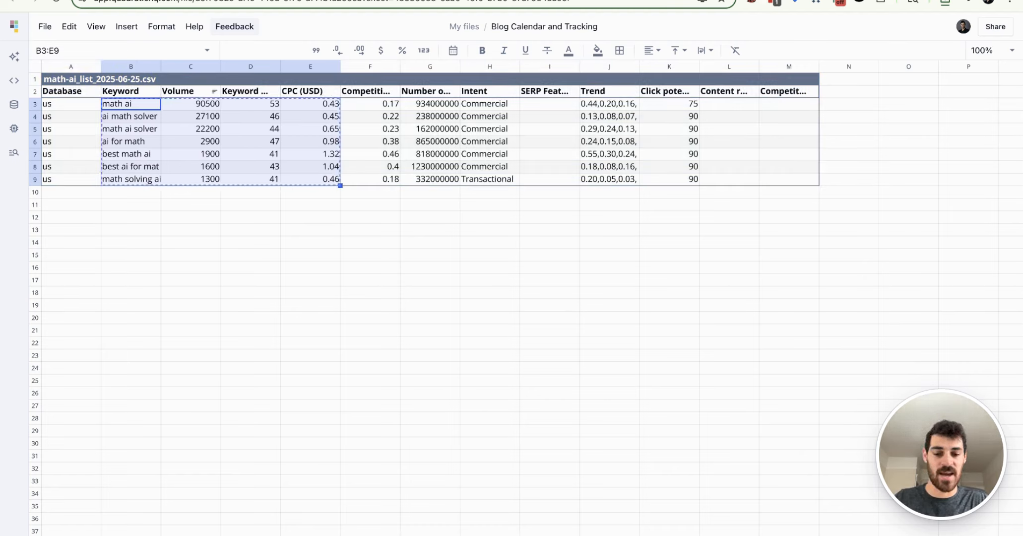
pyautogui.hotkey('ctrl', 'pageup')
pyautogui.hotkey('ctrl', 'v')
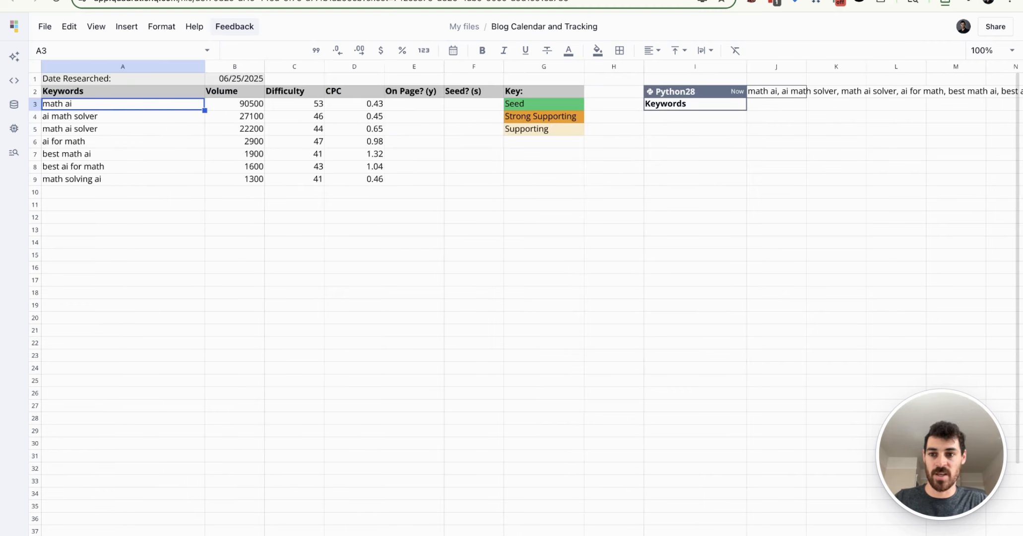
pyautogui.rightClick(511, 535)
pyautogui.click(534, 512)
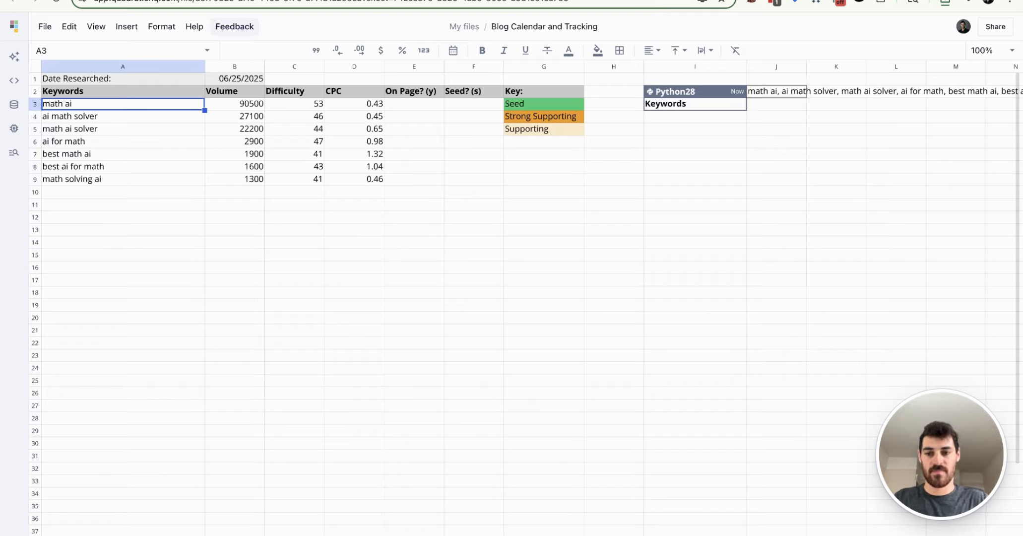
# Step: Fill the keyword data in A3:D9 with the light orange Supporting color from the key
pyautogui.hotkey('ctrl', 'shift', 'Right')
pyautogui.hotkey('ctrl', 'shift', 'Down')
pyautogui.click(598, 51)
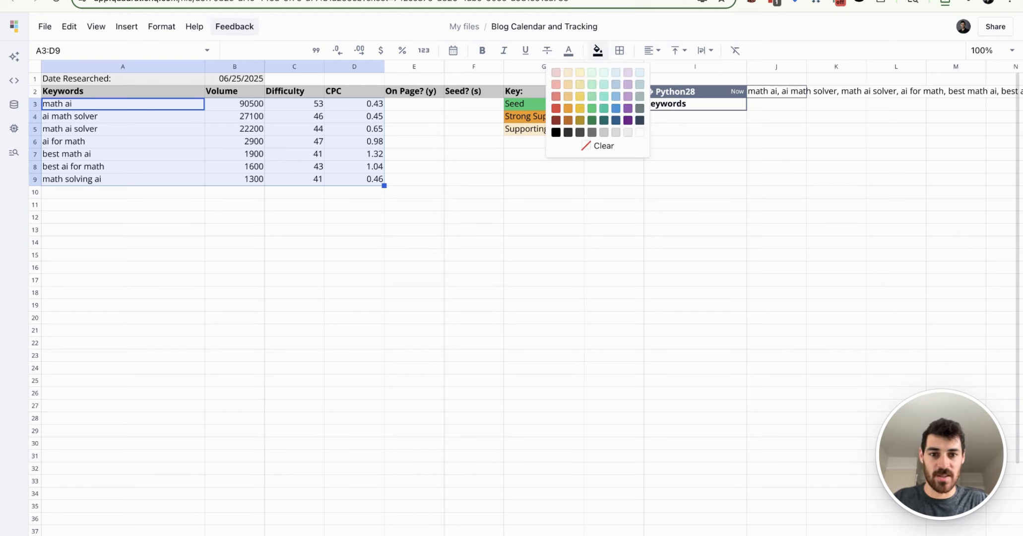
pyautogui.click(568, 72)
pyautogui.click(235, 242)
# Step: Try coloring the text of the "math ai" keyword in A3 green, and undo the text color
pyautogui.click(123, 104)
pyautogui.click(569, 50)
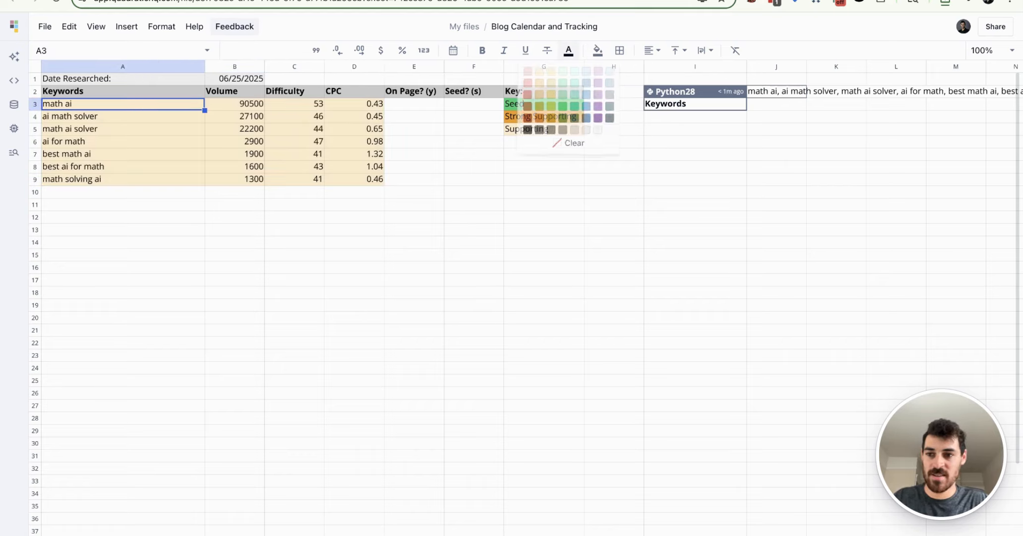
pyautogui.click(562, 106)
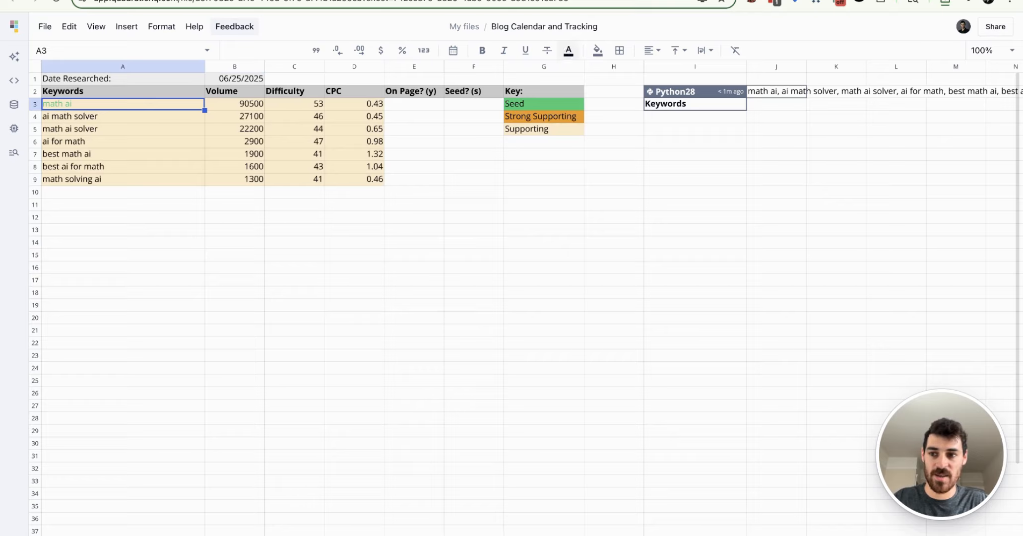
pyautogui.hotkey('ctrl', 'z')
# Step: Fill the "math ai" keyword cell A3 with the green Seed color and mark it "s" in the Seed? column
pyautogui.click(598, 51)
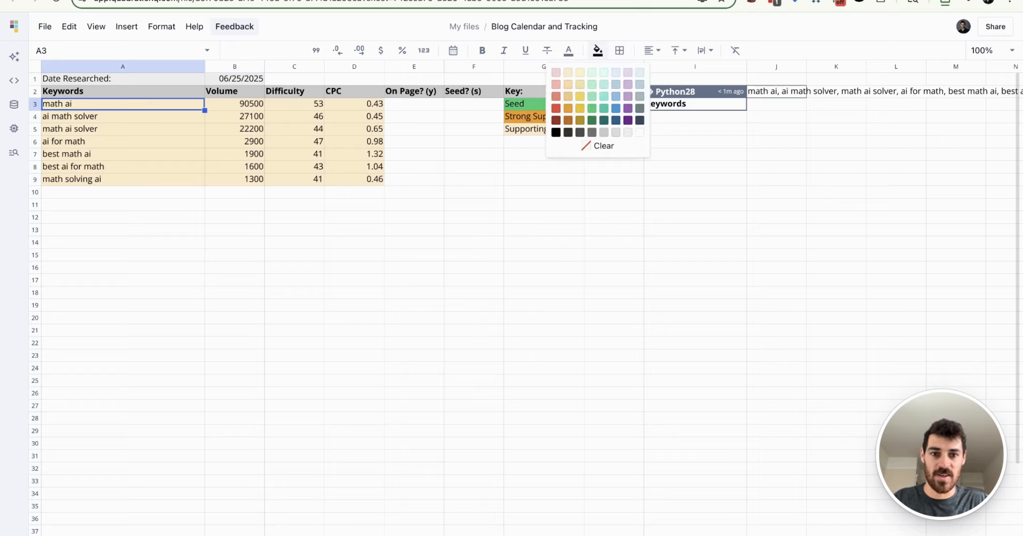
pyautogui.click(592, 108)
pyautogui.click(414, 305)
pyautogui.click(473, 104)
pyautogui.write('s')
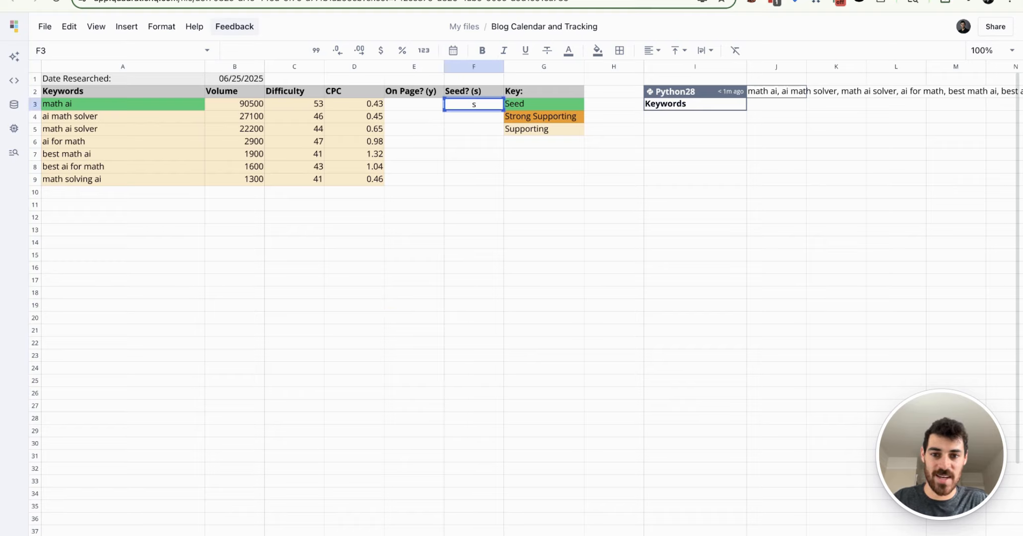
pyautogui.click(474, 242)
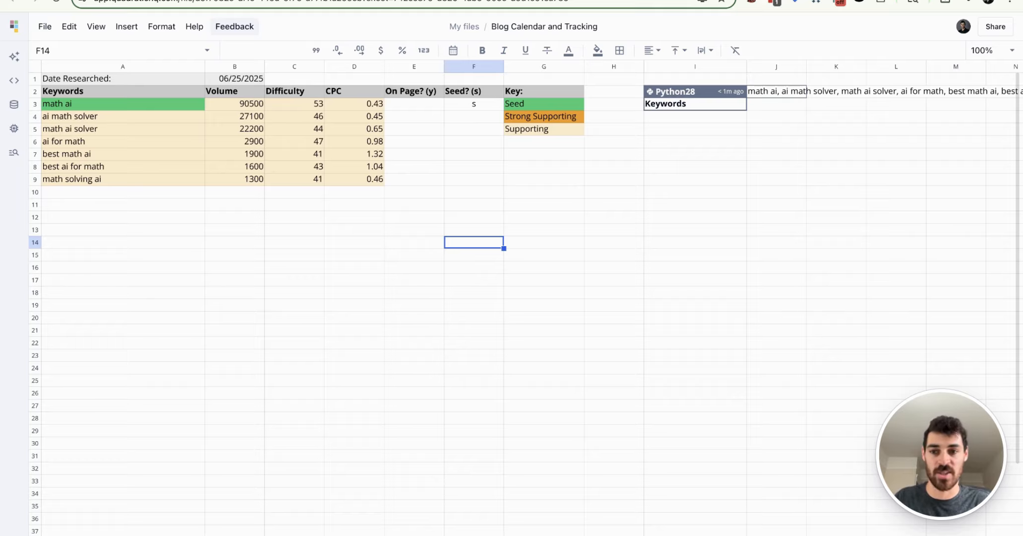
# Step: Fill the keyword cells "ai math solver" and "best math ai" with the orange Strong Supporting color
pyautogui.click(123, 117)
pyautogui.keyDown('super'); pyautogui.click(122, 154); pyautogui.keyUp('super')
pyautogui.click(597, 50)
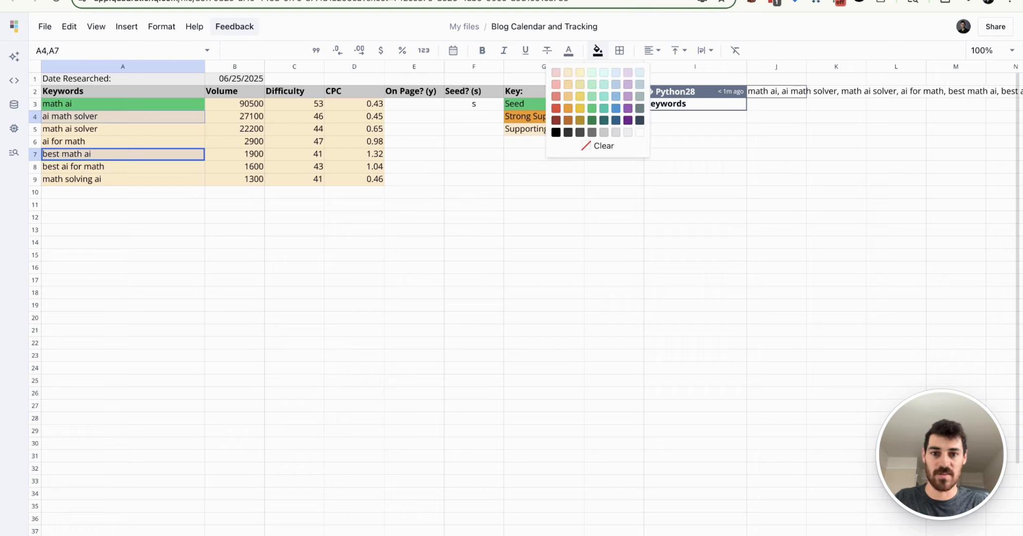
pyautogui.click(568, 108)
pyautogui.click(123, 230)
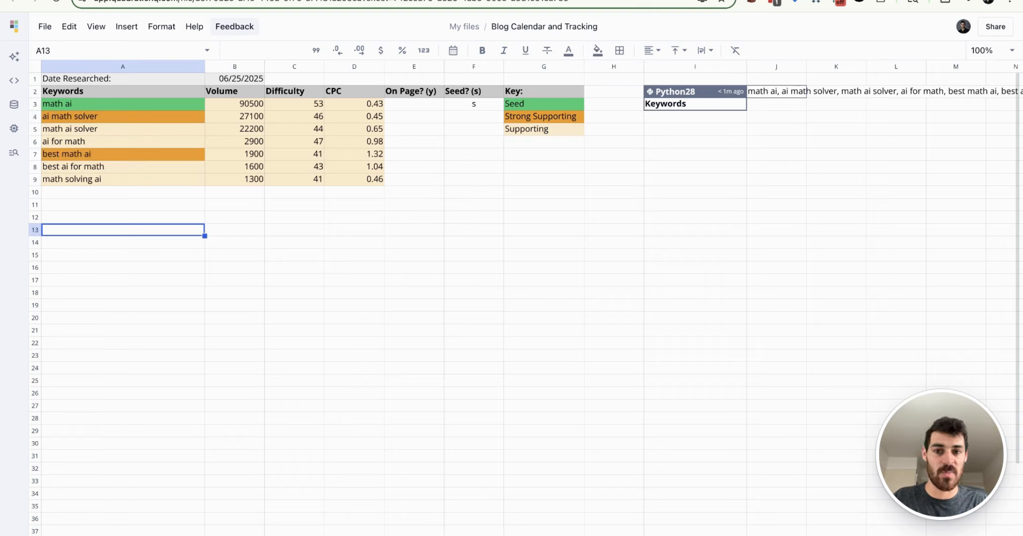
pyautogui.click(294, 153)
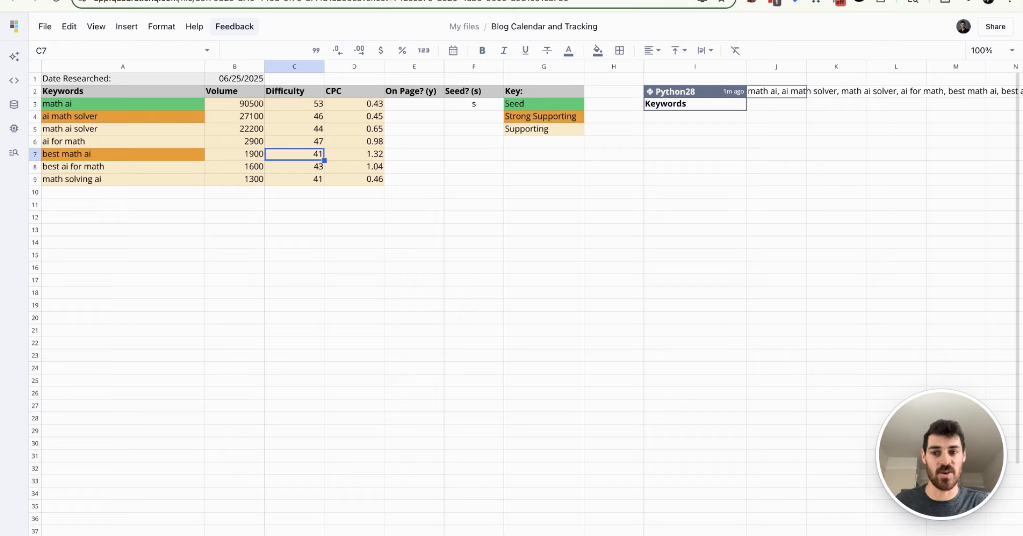
# Step: Mark "y" in the On Page? column for math ai, ai math solver, ai for math and best math ai
pyautogui.click(414, 104)
pyautogui.write('y')
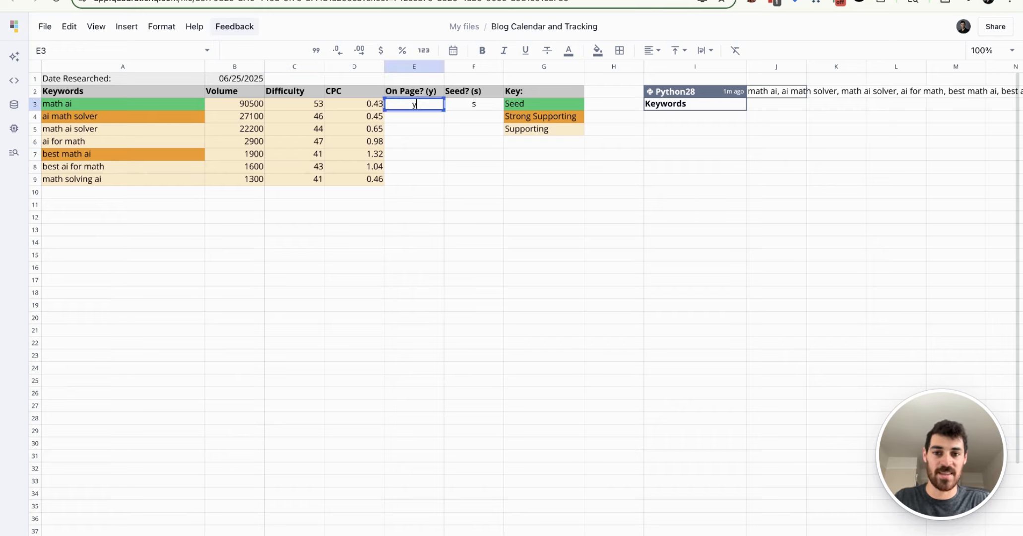
pyautogui.press('Return')
pyautogui.write('y')
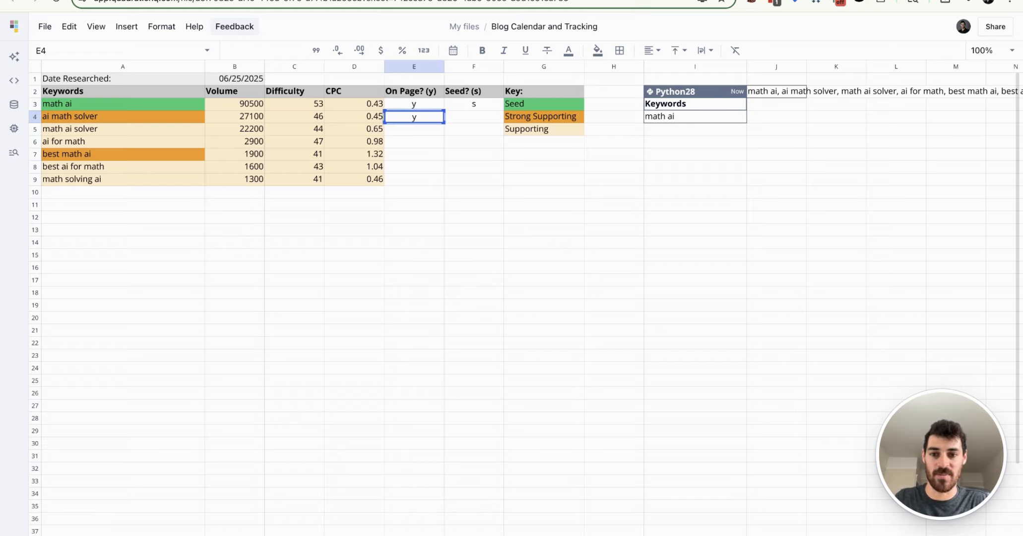
pyautogui.press('Return')
pyautogui.press('Down')
pyautogui.write('y')
pyautogui.press('Return')
pyautogui.write('y')
pyautogui.click(473, 192)
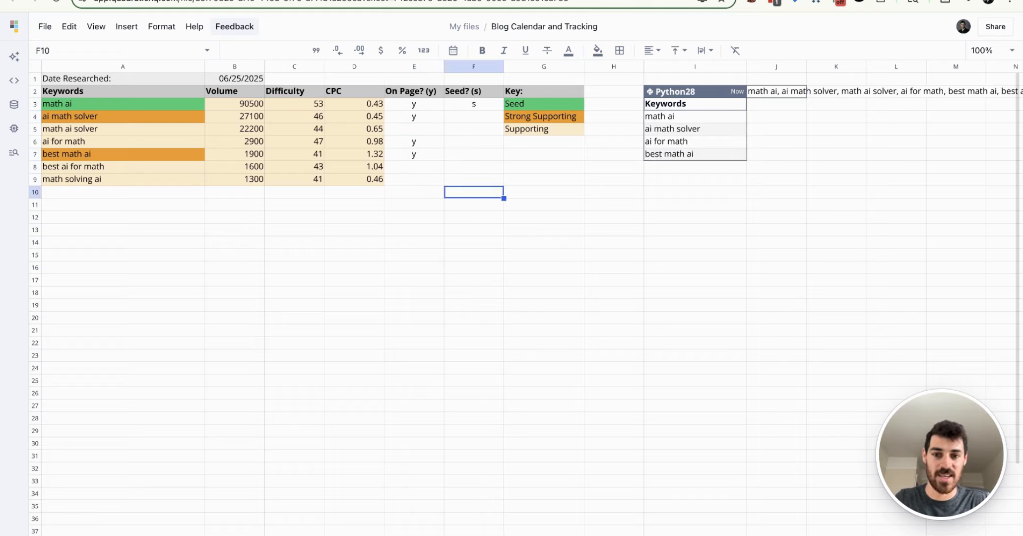
pyautogui.click(544, 255)
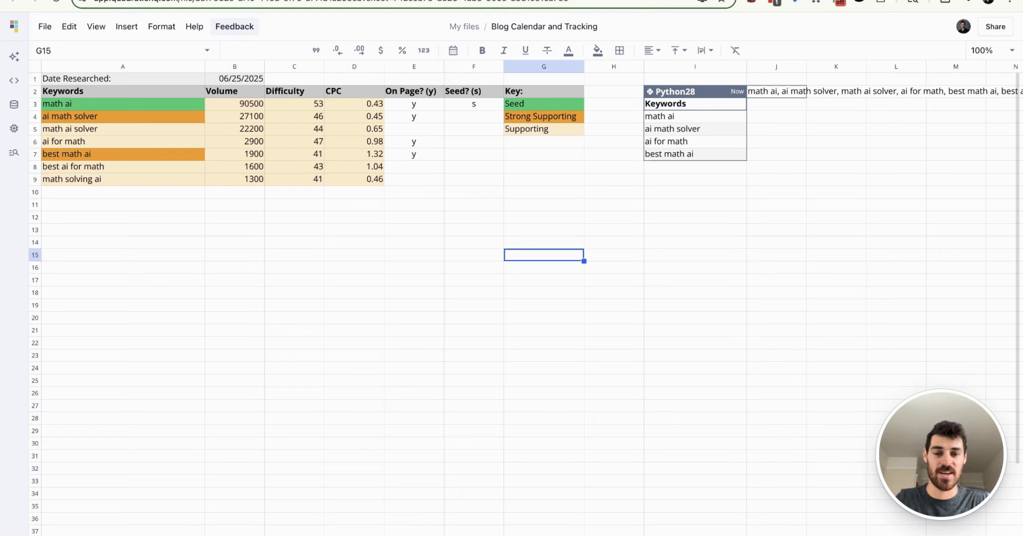
# Step: Examine the Python28 code that filters the on-page keywords, its output list, and the comma-separated keyword text in J2
pyautogui.doubleClick(674, 91)
pyautogui.hscroll(4, 665, 129)
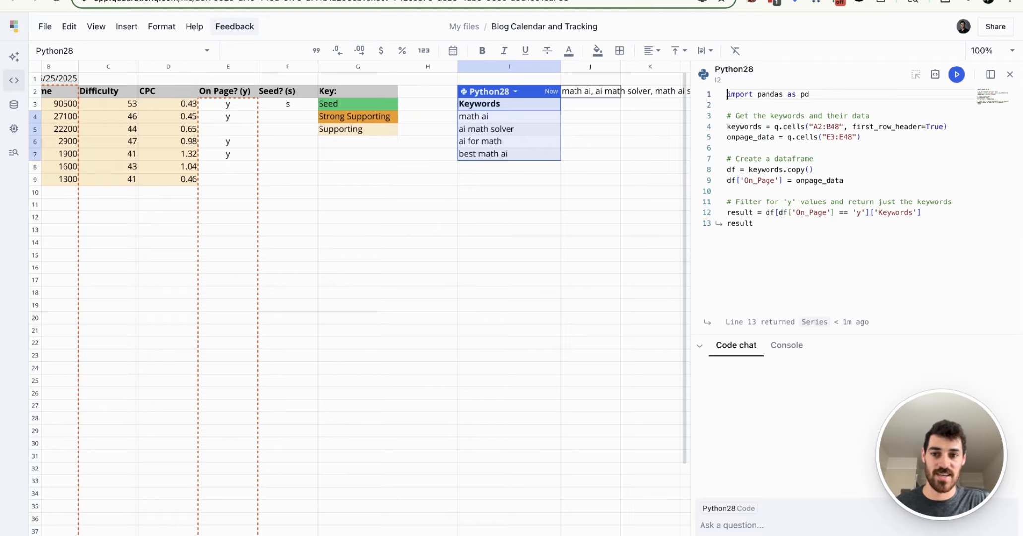
pyautogui.moveTo(509, 116); pyautogui.dragTo(509, 153)
pyautogui.click(509, 242)
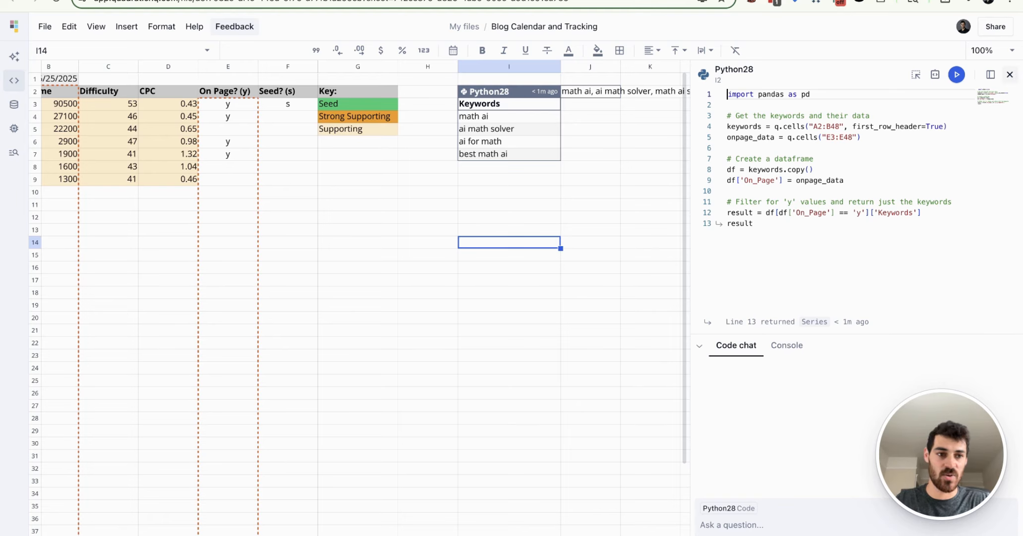
pyautogui.click(1010, 75)
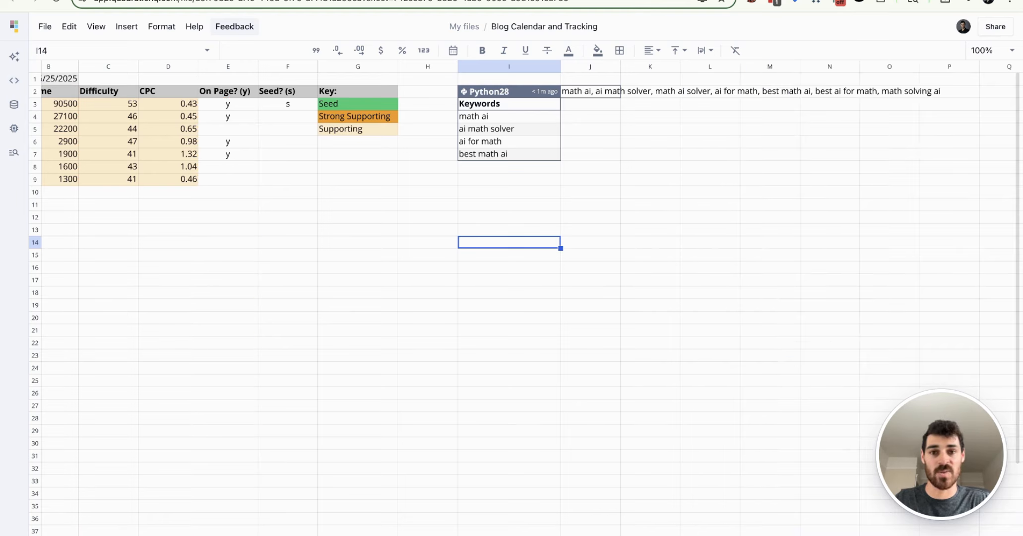
pyautogui.hscroll(-5, 509, 298)
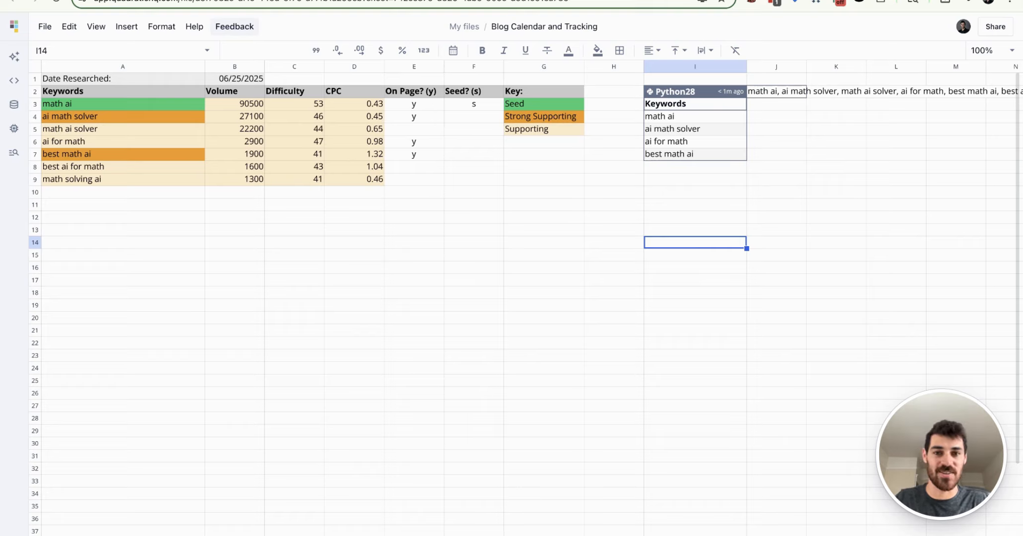
pyautogui.hscroll(3, 496, 298)
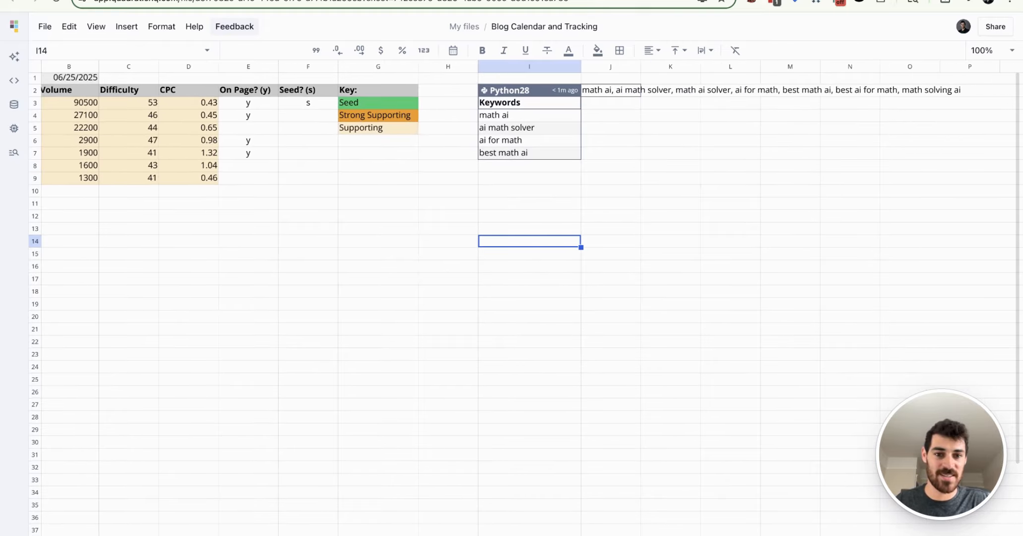
pyautogui.moveTo(530, 115); pyautogui.dragTo(530, 152)
pyautogui.click(610, 90)
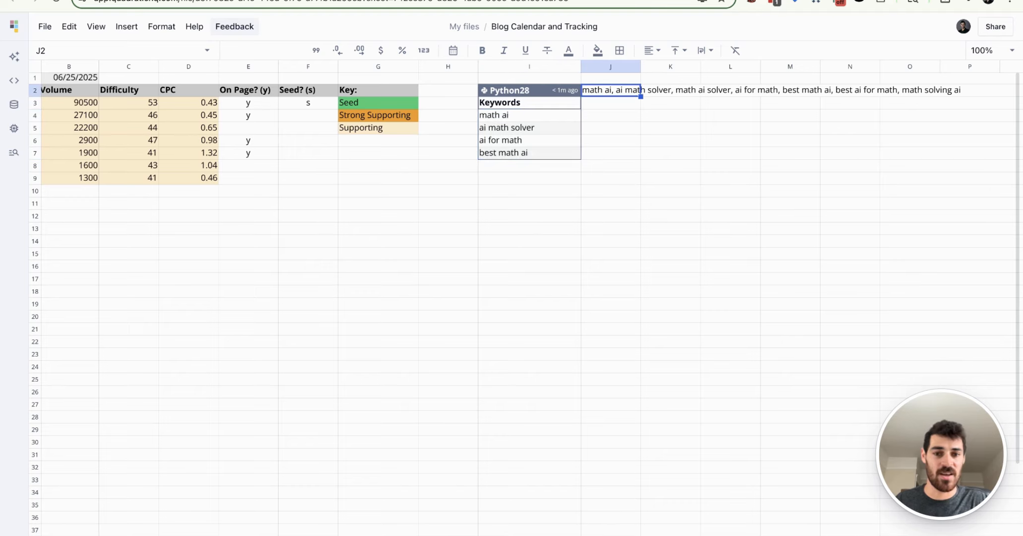
pyautogui.hscroll(-3, 295, 243)
pyautogui.click(294, 242)
pyautogui.click(123, 218)
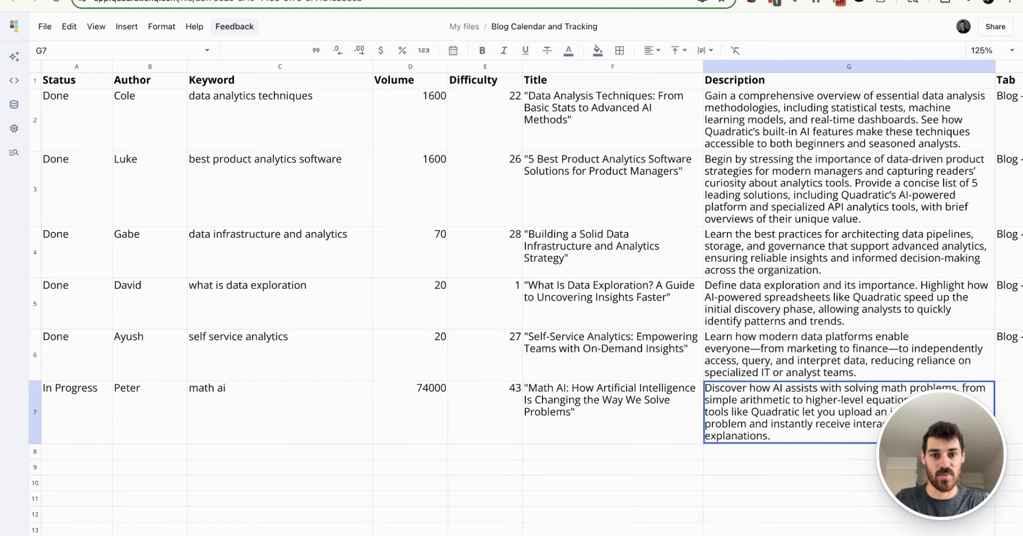
# Step: Enter "Blog - Math AI" in the Tab column of the math ai row on the Content Calendar sheet
pyautogui.hscroll(10, 539, 298)
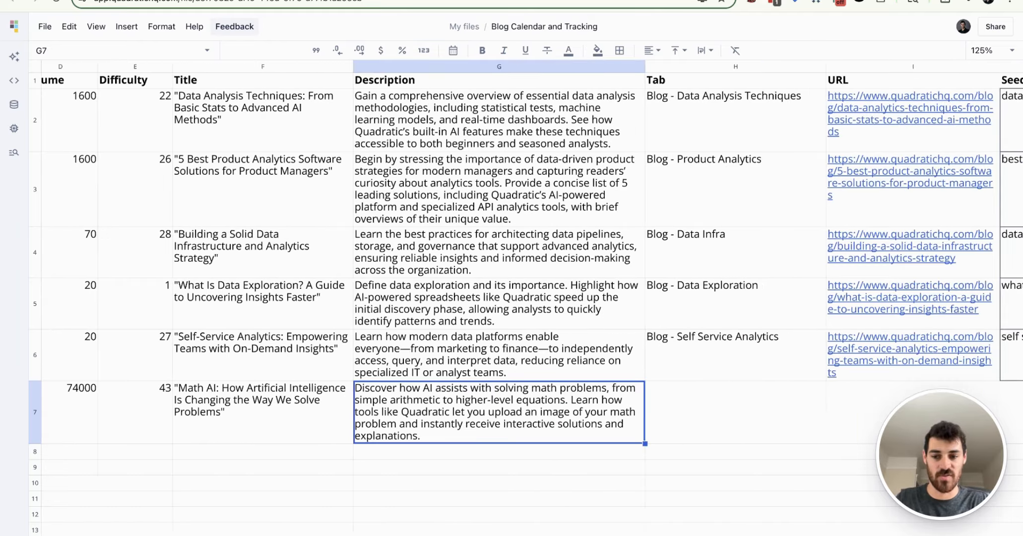
pyautogui.click(539, 411)
pyautogui.hscroll(3, 531, 298)
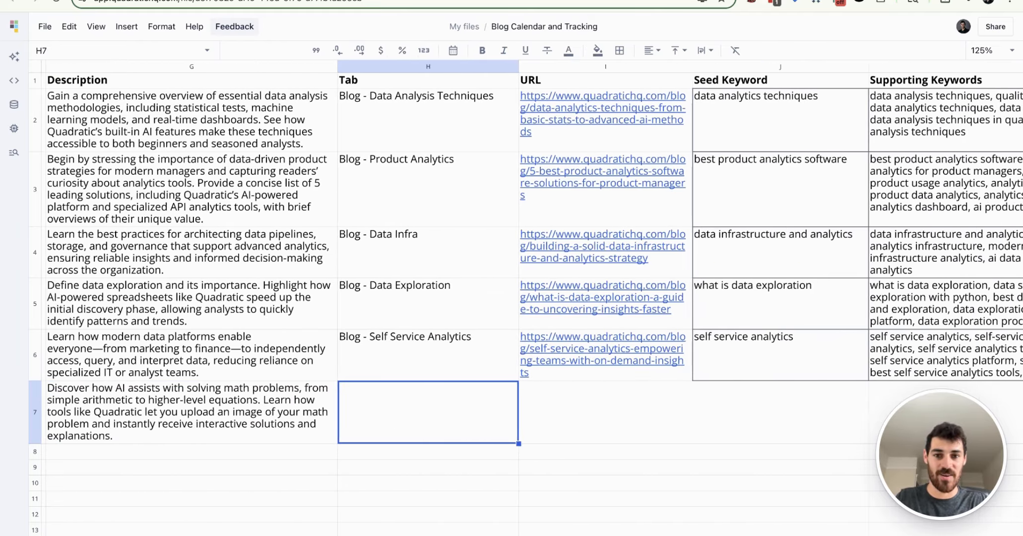
pyautogui.write('Blog - Math AI')
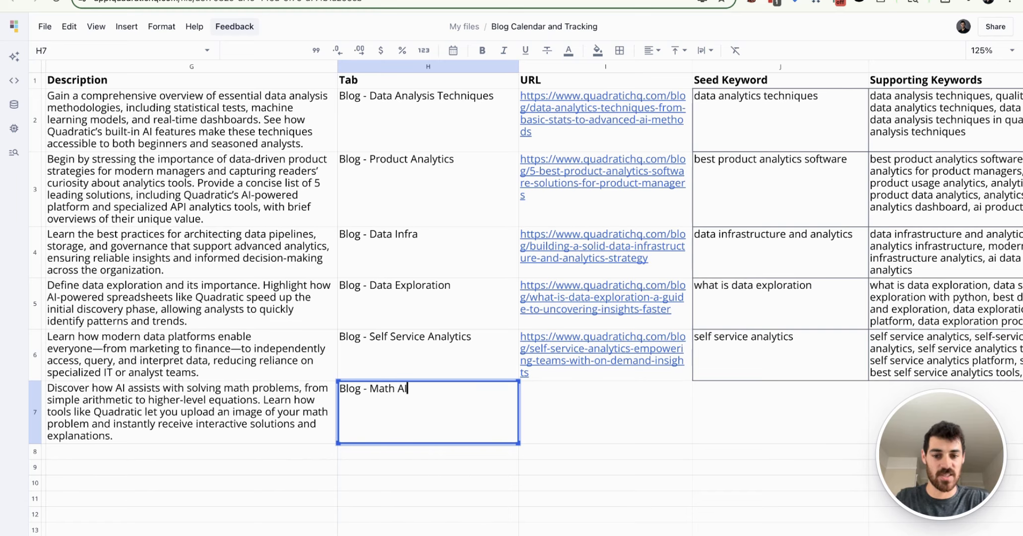
pyautogui.press('Return')
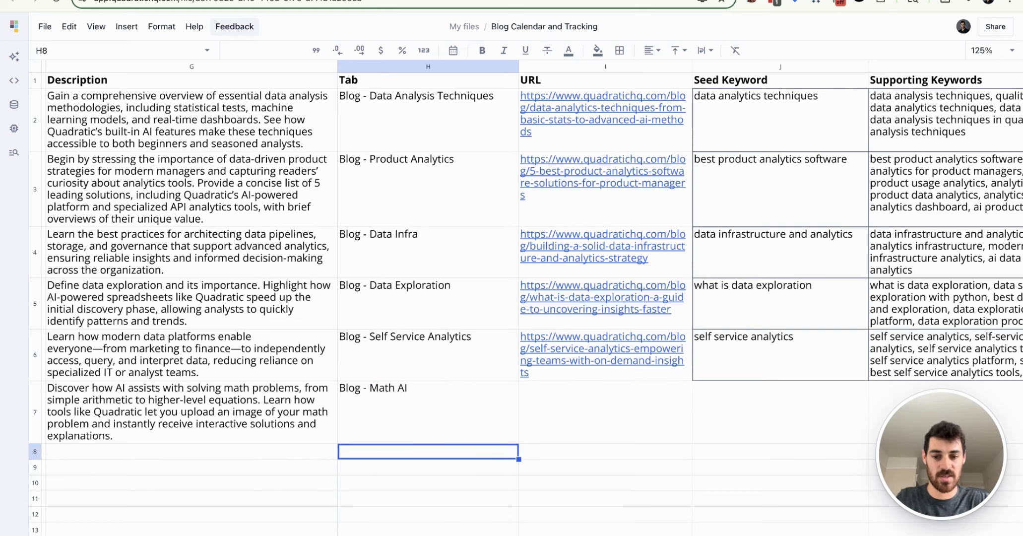
# Step: Examine the row 6 Seed Keyword and Supporting Keywords cells and the Python code behind the seed keyword in J6
pyautogui.hscroll(5, 531, 298)
pyautogui.click(315, 411)
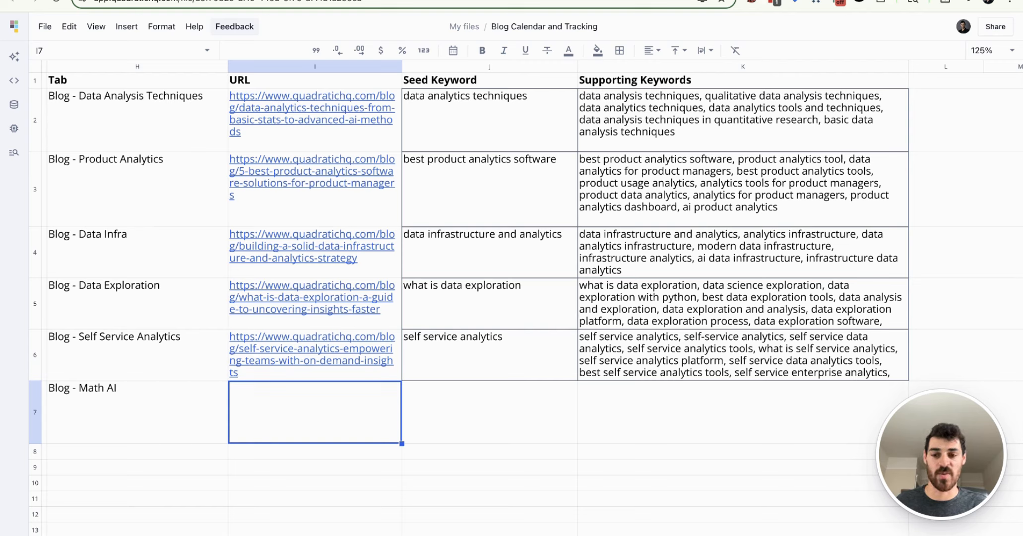
pyautogui.click(490, 355)
pyautogui.click(743, 355)
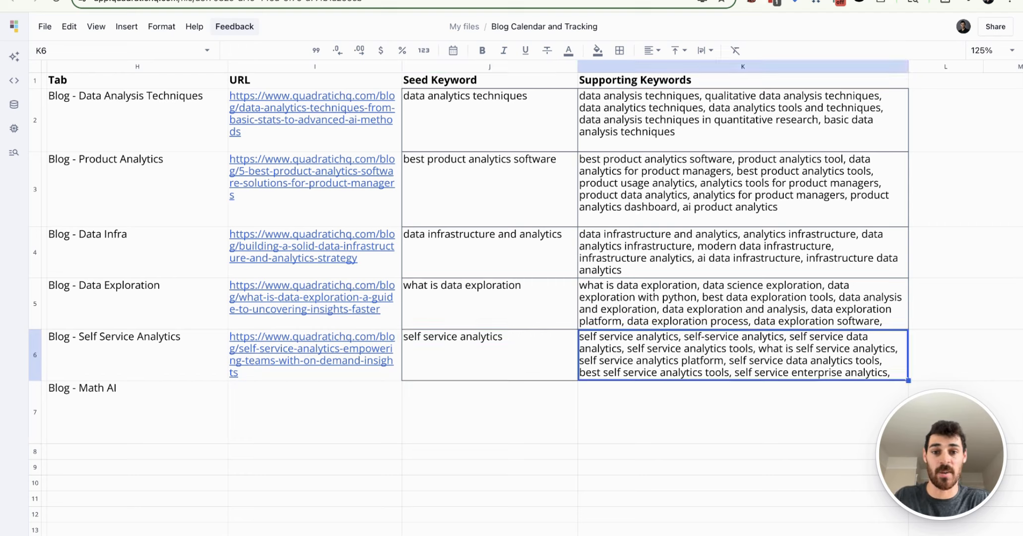
pyautogui.hotkey('shift', 'Left')
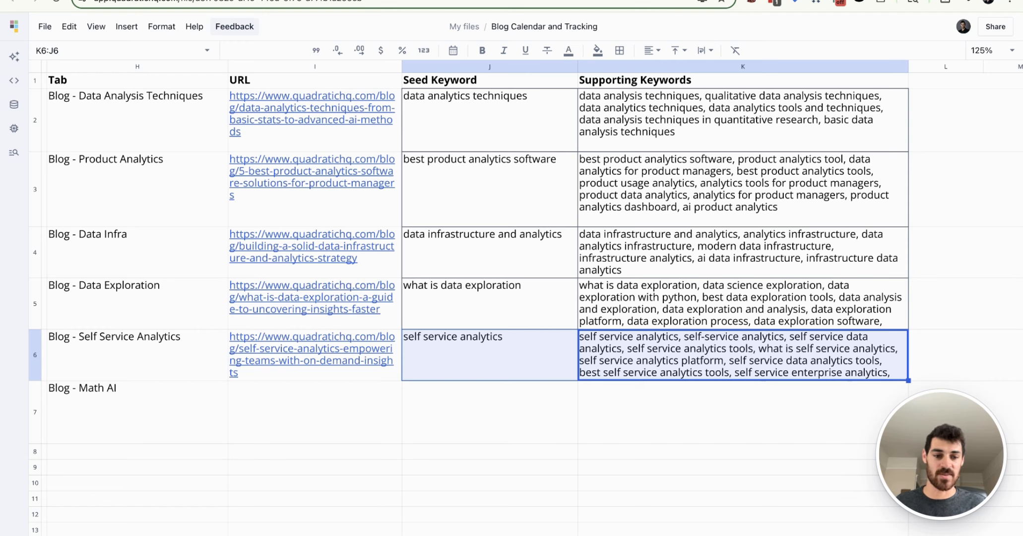
pyautogui.doubleClick(489, 354)
pyautogui.hscroll(1, 365, 297)
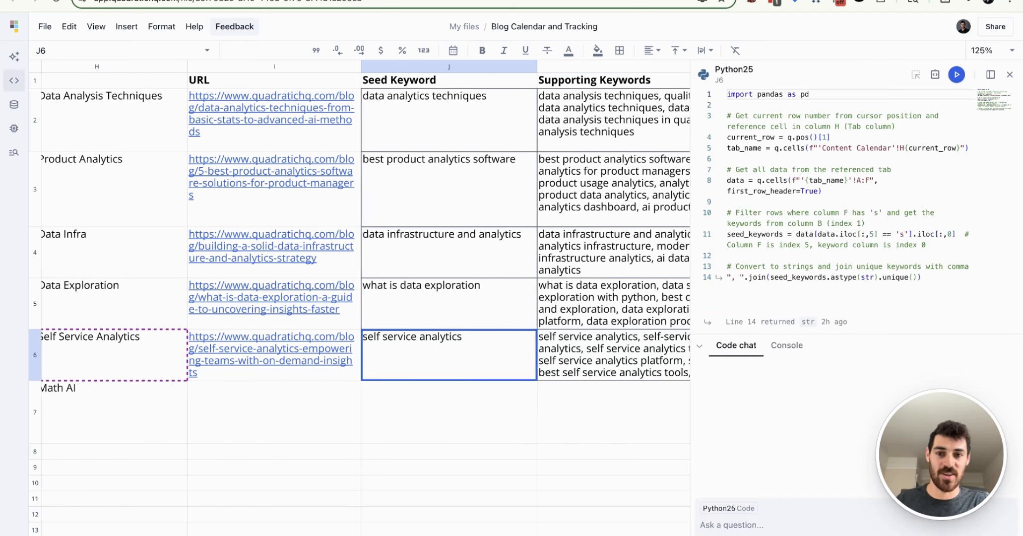
pyautogui.hscroll(1, 365, 298)
pyautogui.hscroll(-3, 364, 298)
pyautogui.hscroll(1, 365, 297)
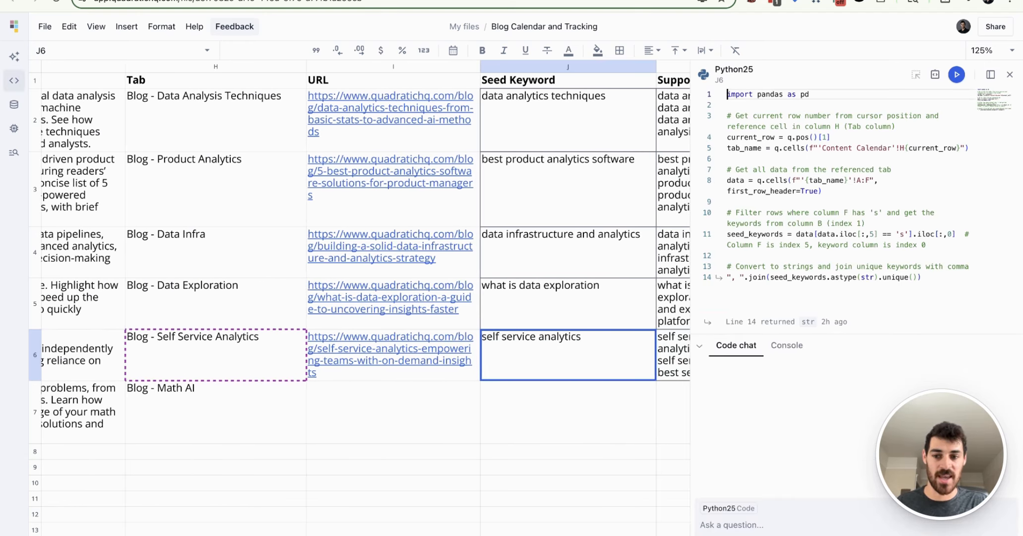
pyautogui.hscroll(1, 365, 298)
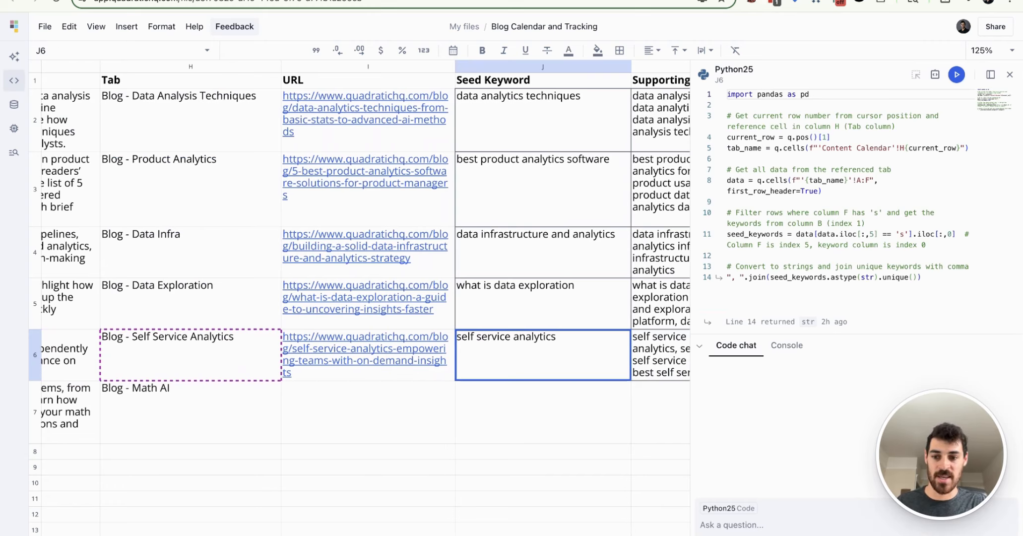
pyautogui.hscroll(2, 364, 298)
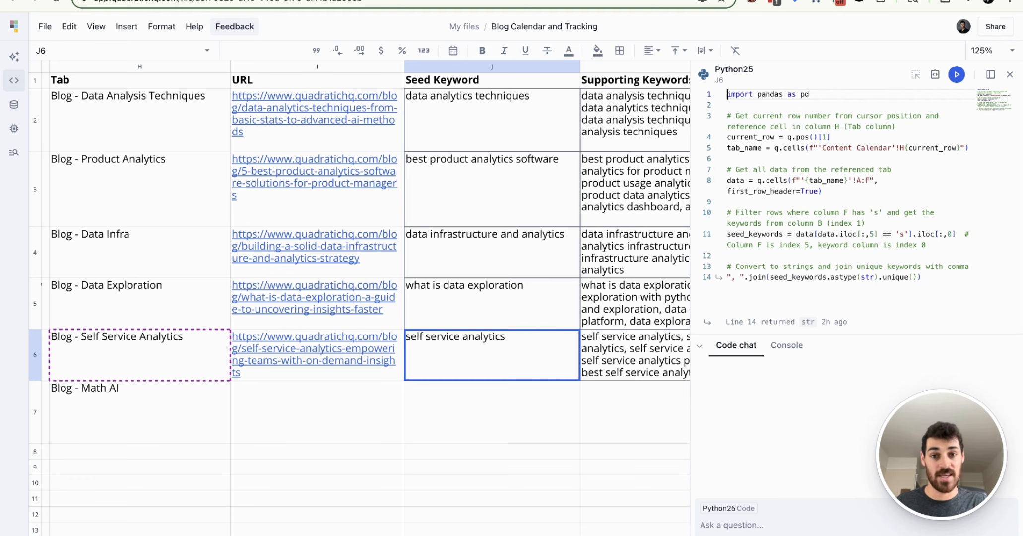
pyautogui.hscroll(1, 364, 298)
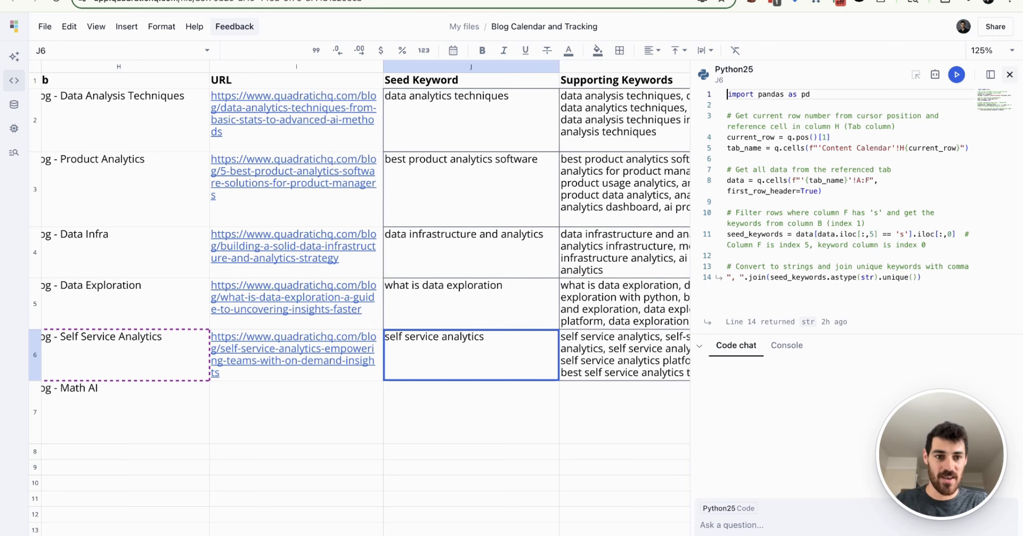
pyautogui.click(1010, 74)
# Step: Extend the Seed Keyword and Supporting Keywords code cells from J6:K6 down to the Math AI row 7
pyautogui.hotkey('shift', 'Right')
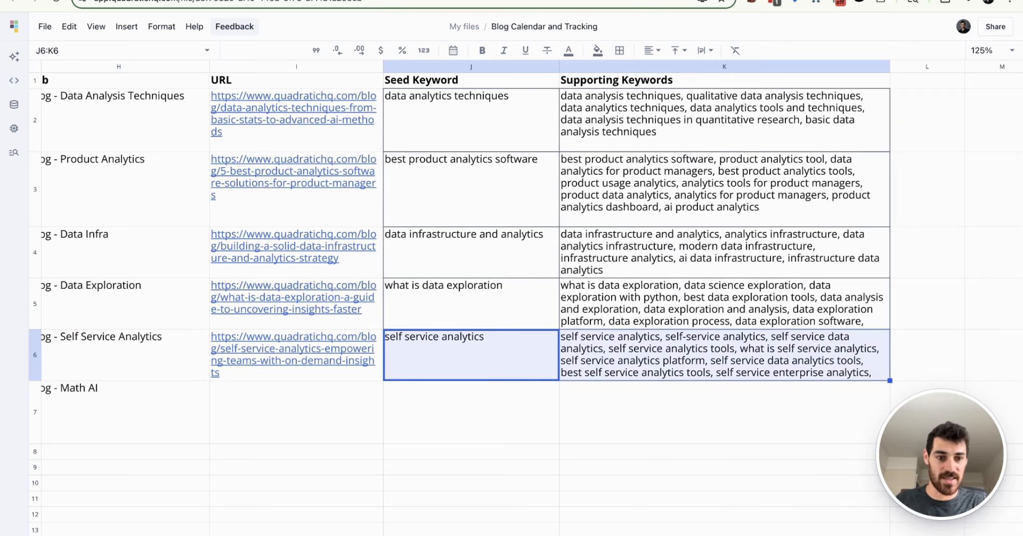
pyautogui.hotkey('shift', 'Down')
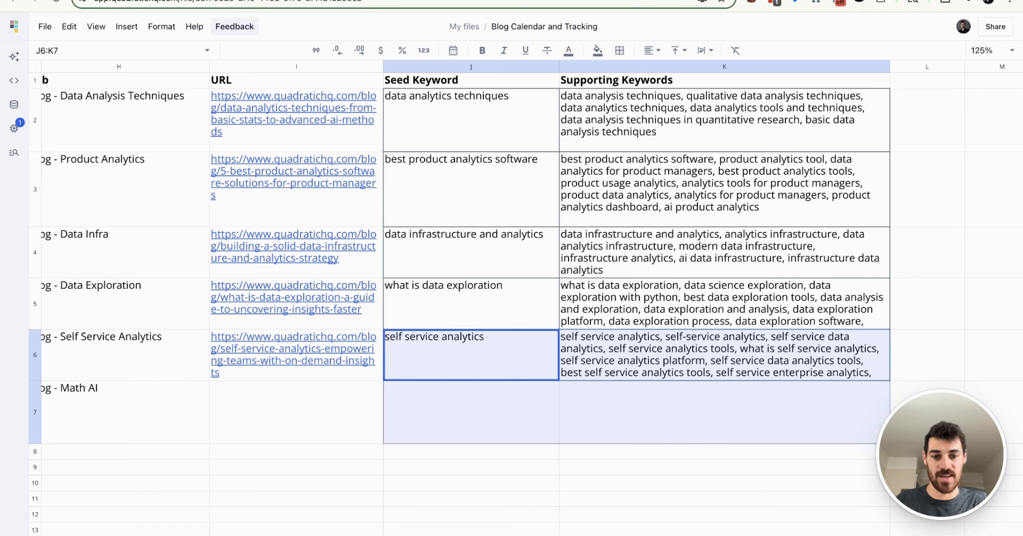
pyautogui.press('Right')
pyautogui.hotkey('shift', 'Left')
pyautogui.hotkey('shift', 'Right')
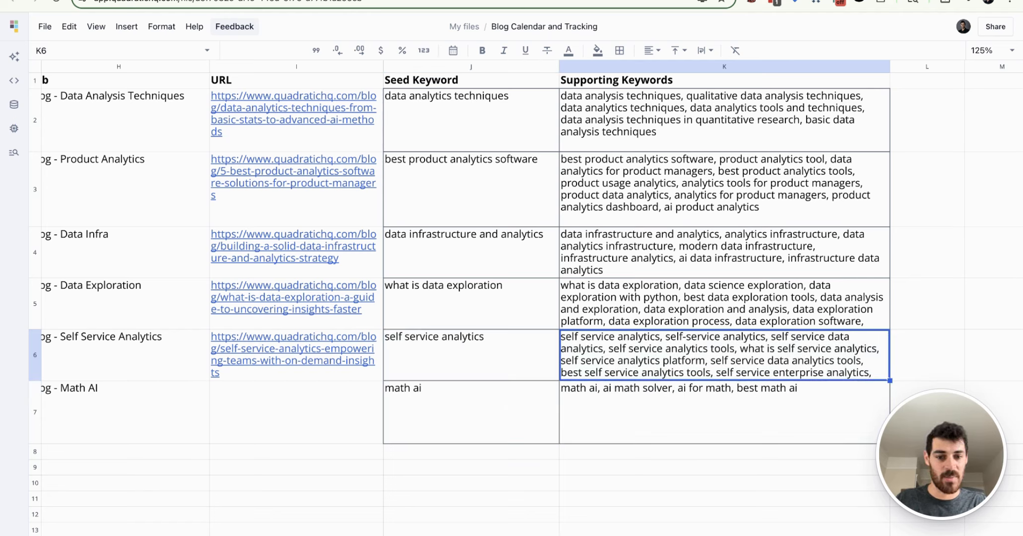
# Step: Compare the Math AI row's Seed Keyword and Supporting Keywords cells with the On Page marks in E3:E9 of its keyword sheet
pyautogui.press('Down')
pyautogui.press('Left')
pyautogui.press('Right')
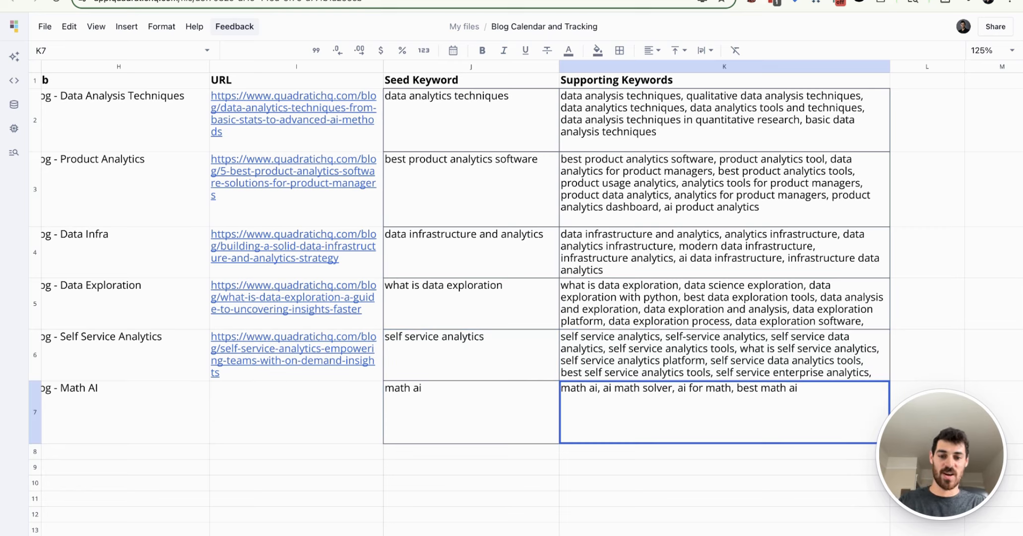
pyautogui.press('Left')
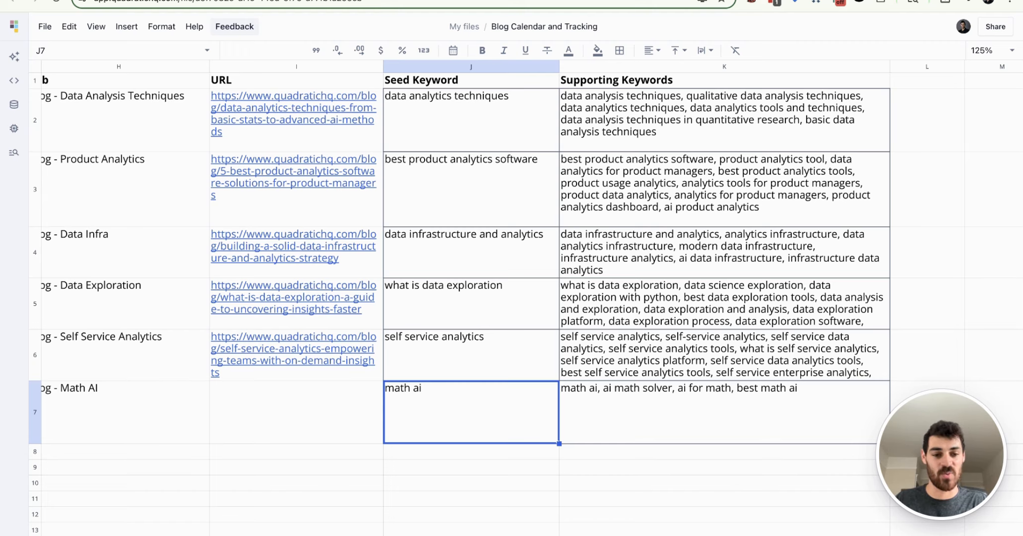
pyautogui.hotkey('alt', 'Right')
pyautogui.moveTo(414, 104); pyautogui.dragTo(414, 179)
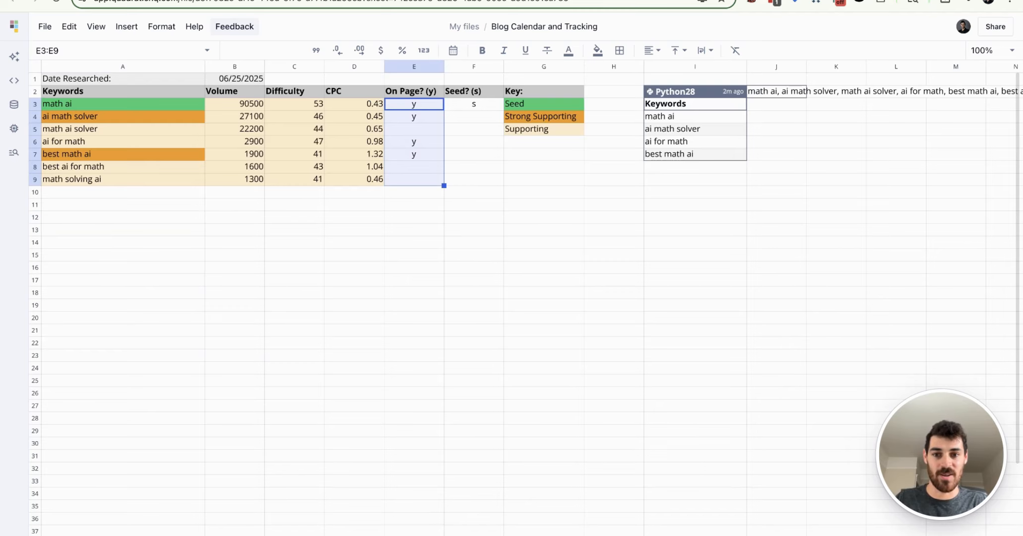
pyautogui.hotkey('alt', 'Left')
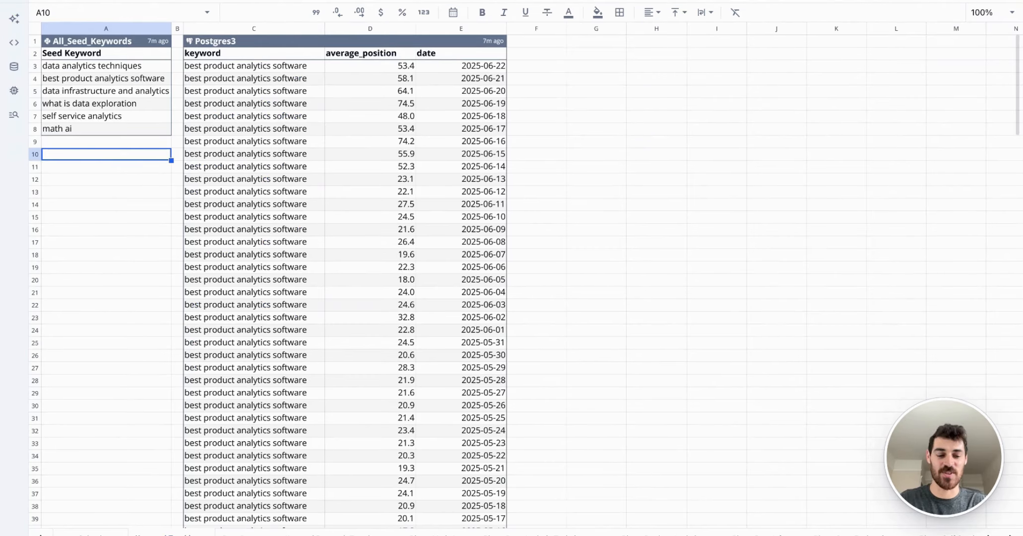
# Step: Examine the All_Seed_Keywords table, its Python code, and the Content Calendar column J range that the code reads
pyautogui.click(140, 219)
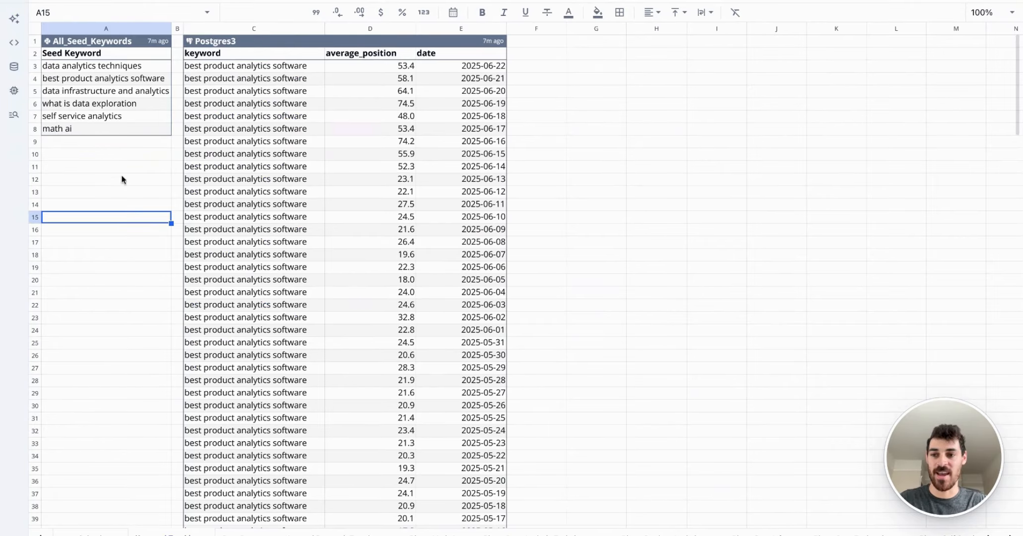
pyautogui.click(108, 41)
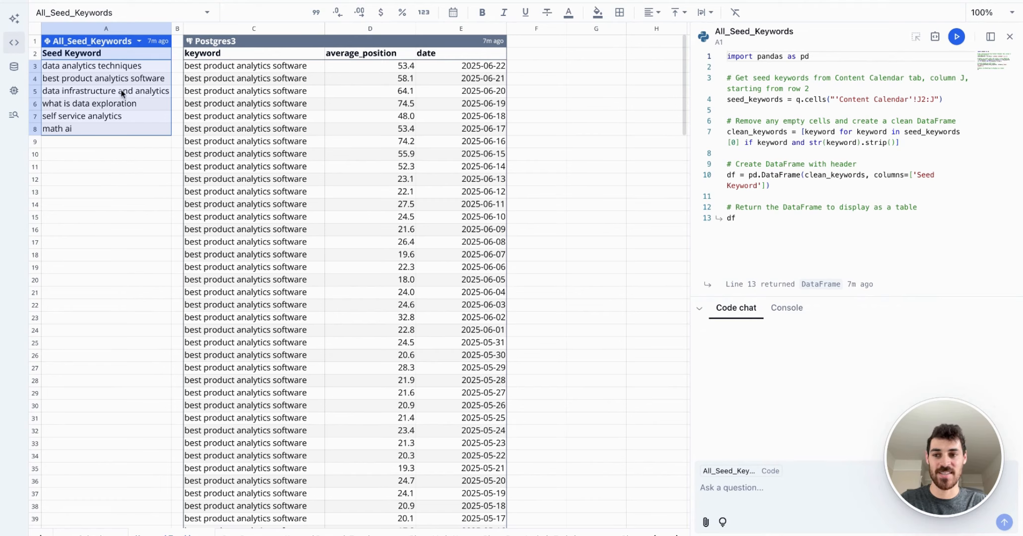
pyautogui.click(91, 533)
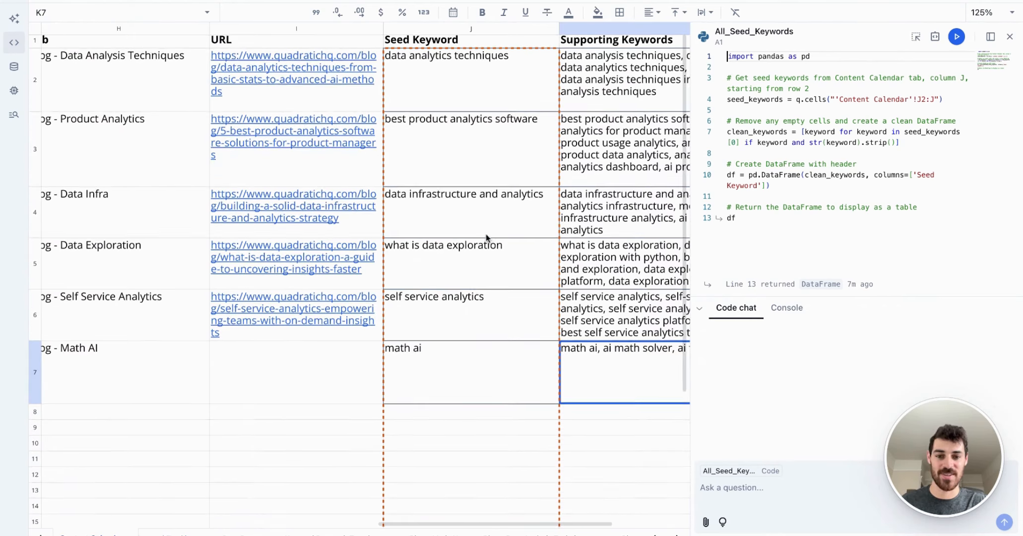
pyautogui.scroll(-5, 491, 233)
pyautogui.scroll(5, 484, 319)
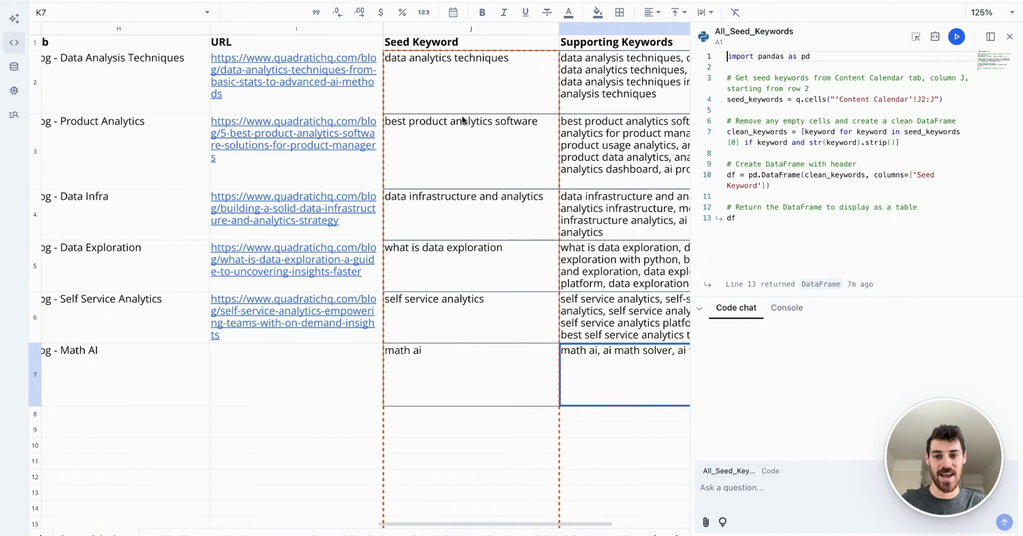
pyautogui.click(183, 531)
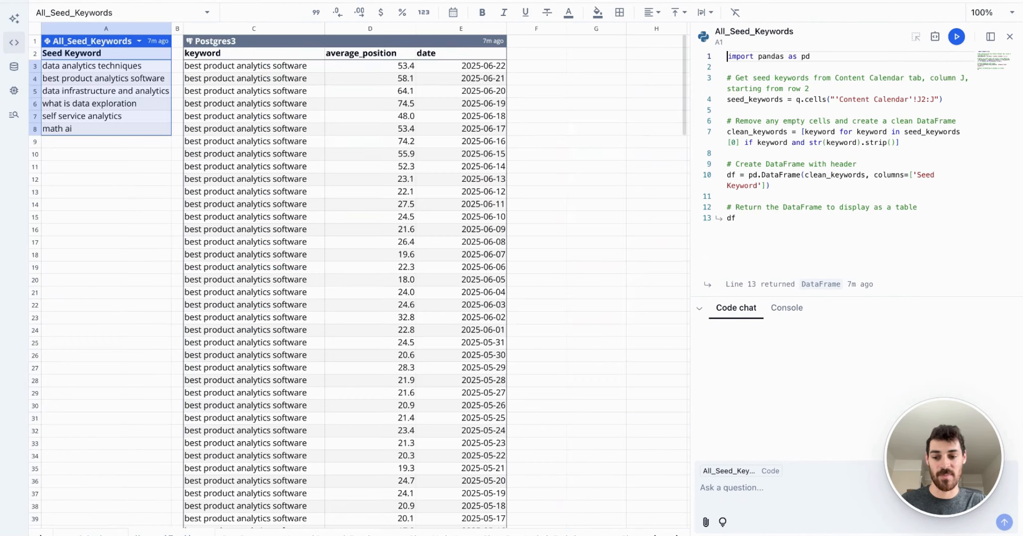
pyautogui.click(132, 170)
pyautogui.moveTo(110, 66); pyautogui.dragTo(116, 106)
pyautogui.click(106, 192)
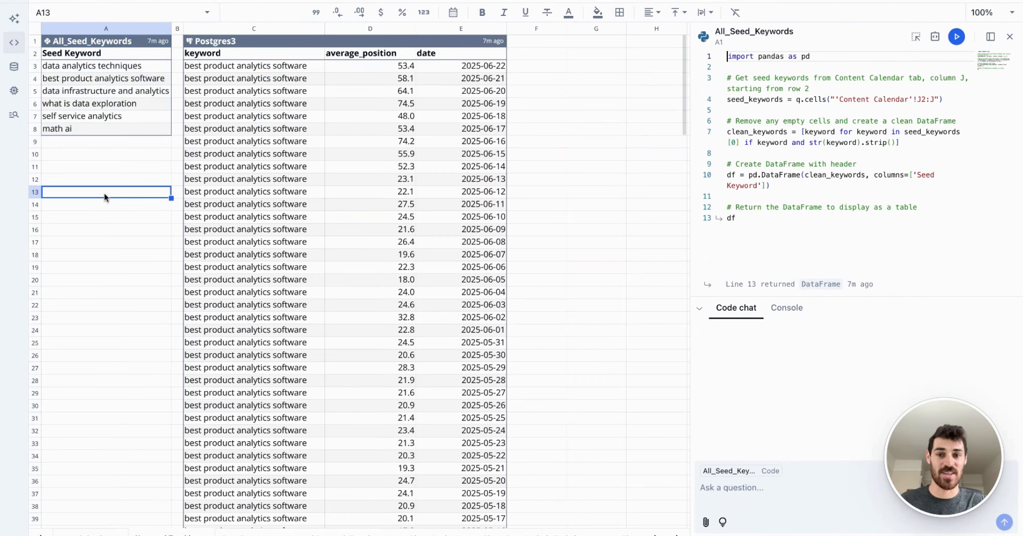
# Step: Examine the SQL query behind the Postgres3 table and the languages and connections available for a new code cell in F1
pyautogui.click(225, 57)
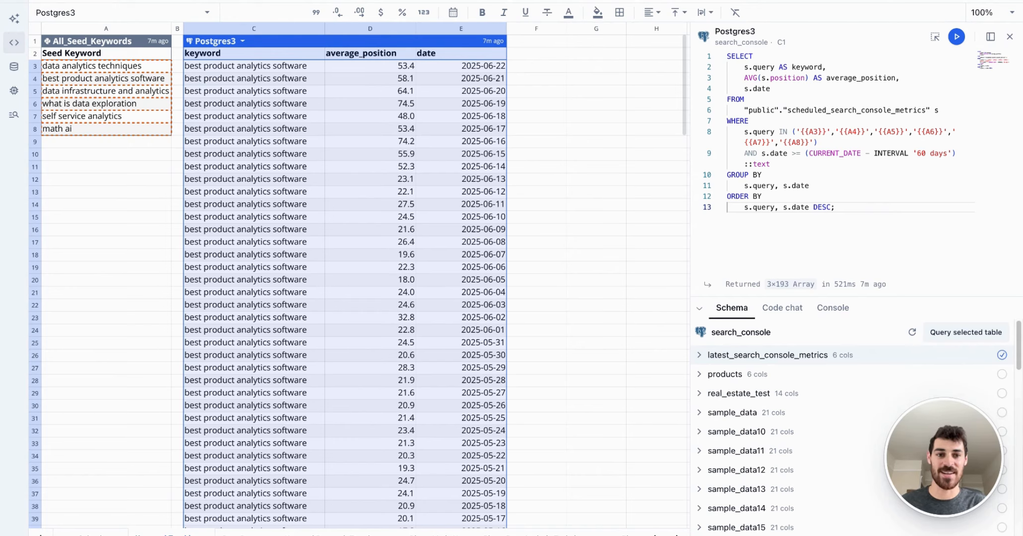
pyautogui.click(1009, 36)
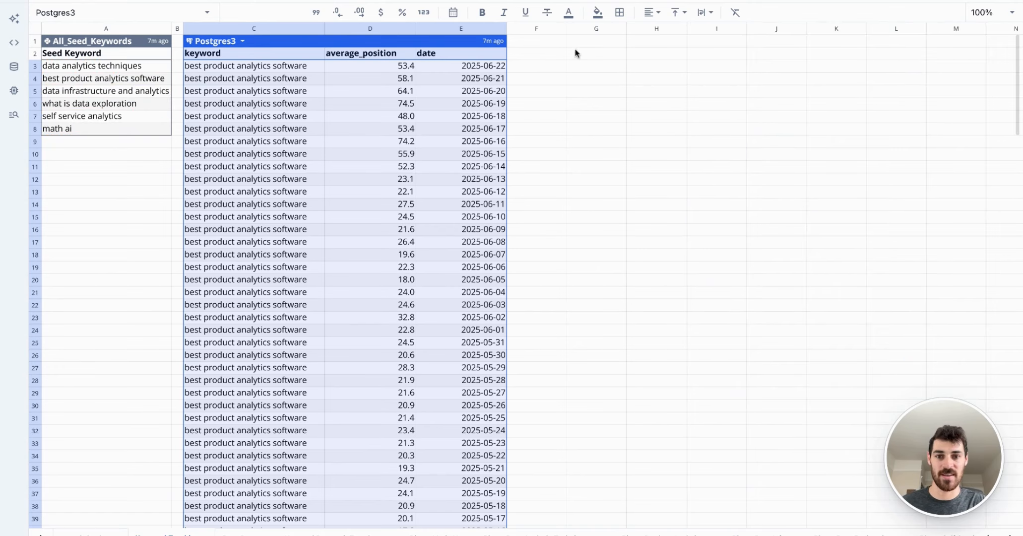
pyautogui.click(559, 44)
pyautogui.press('/')
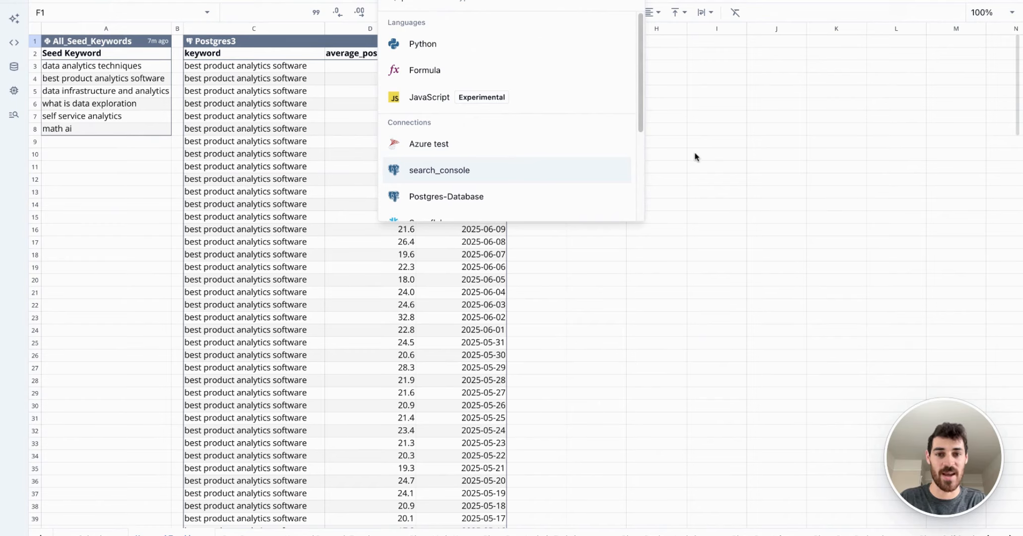
pyautogui.press('Escape')
# Step: Examine the Postgres3 table's average position and date rows for each seed keyword alongside its query
pyautogui.click(268, 40)
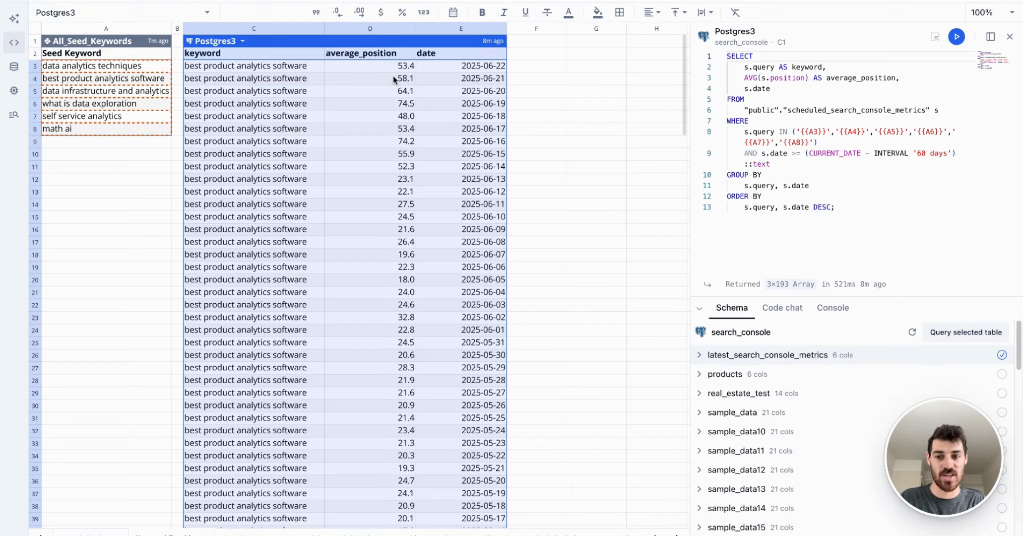
pyautogui.scroll(-15, 295, 293)
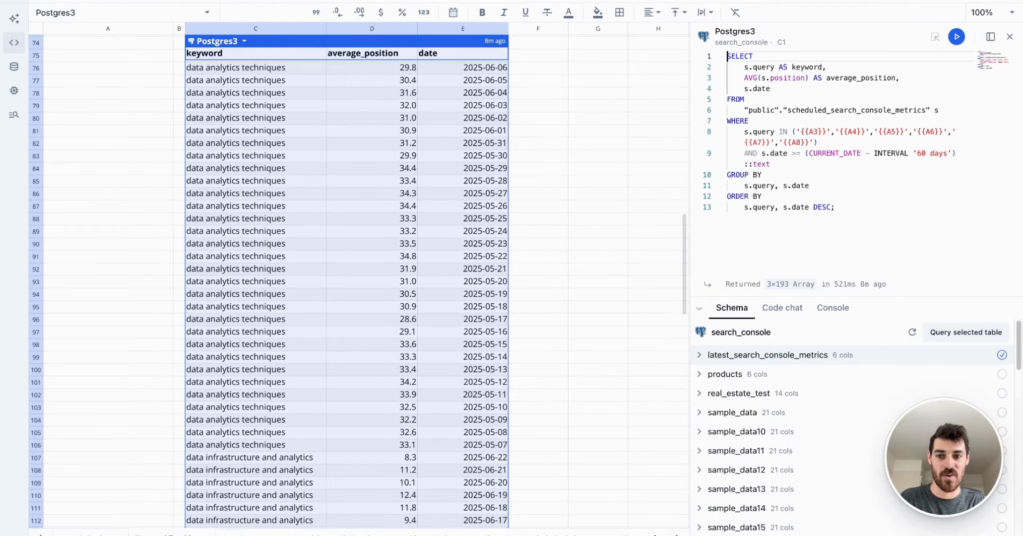
pyautogui.scroll(-5, 294, 292)
pyautogui.scroll(20, 358, 142)
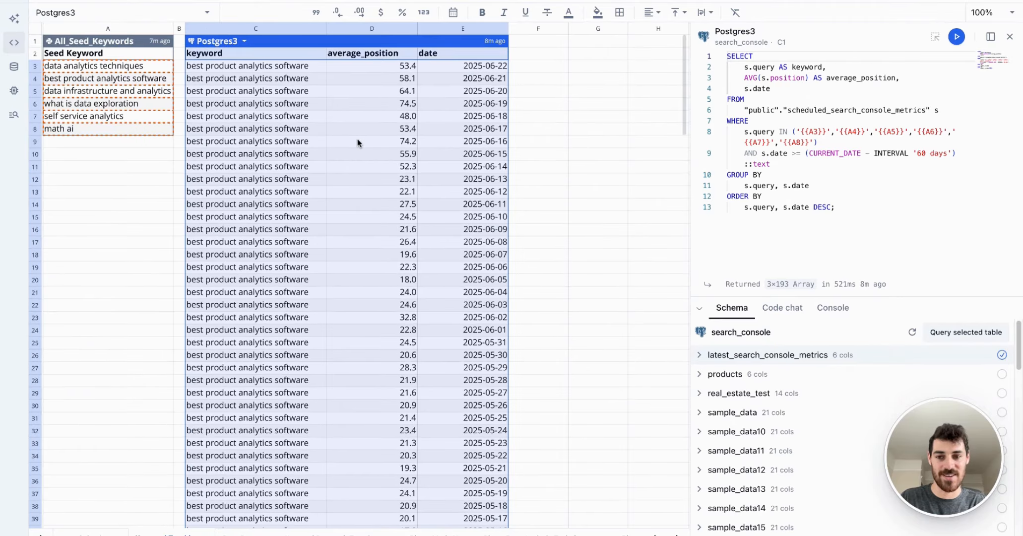
pyautogui.scroll(-10, 358, 143)
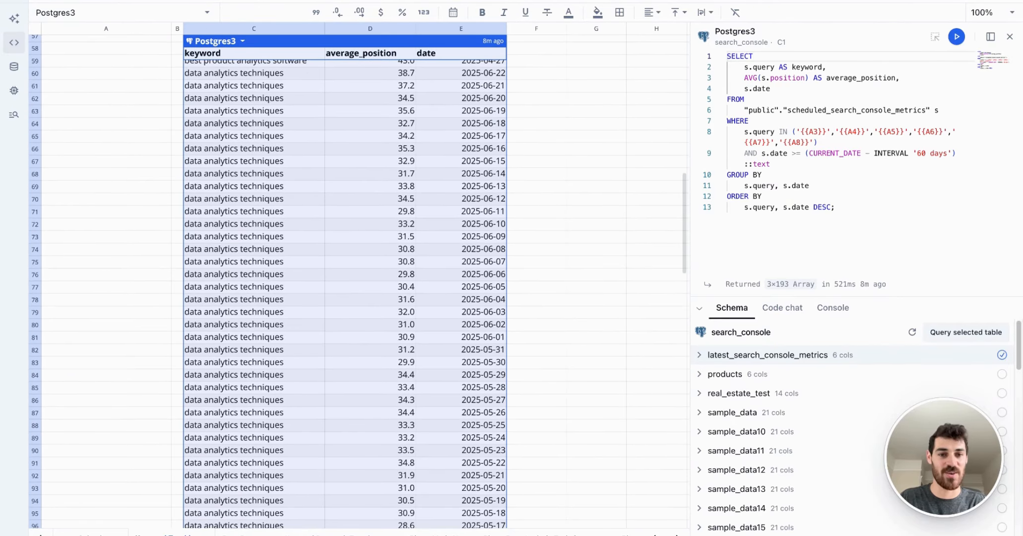
pyautogui.scroll(12, 347, 248)
pyautogui.click(1009, 36)
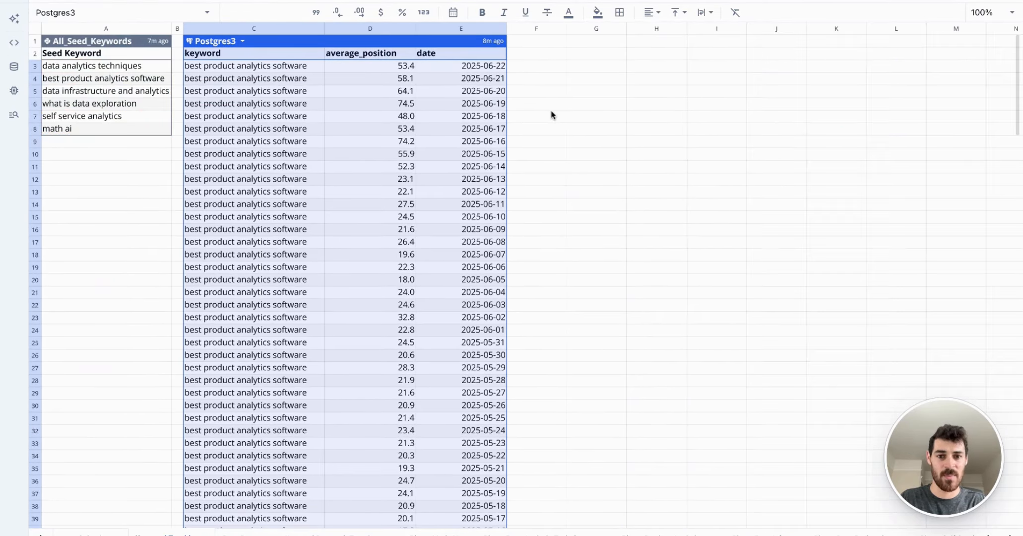
# Step: Examine the A3 to A8 cell references inside the IN clause of the Postgres3 query
pyautogui.click(628, 67)
pyautogui.click(594, 43)
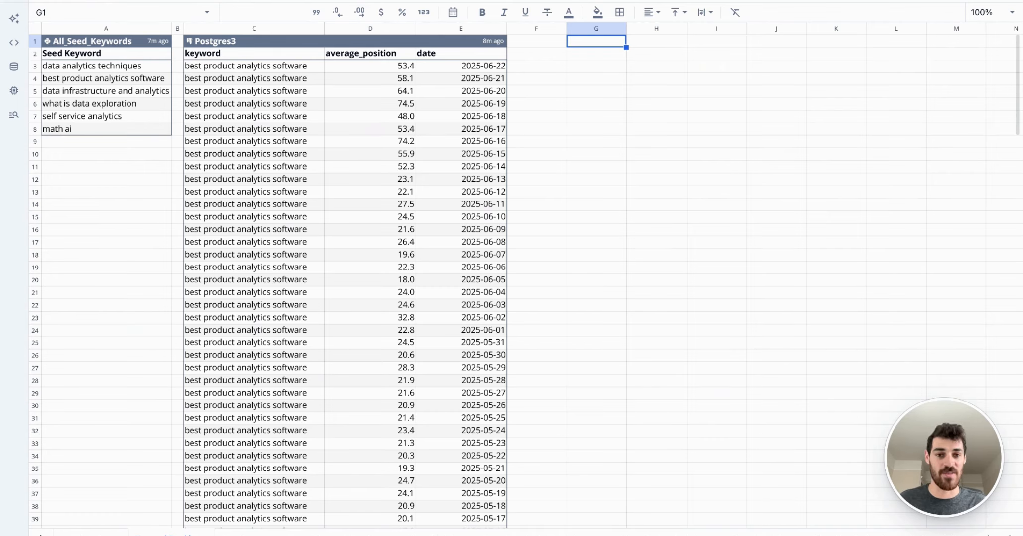
pyautogui.click(303, 39)
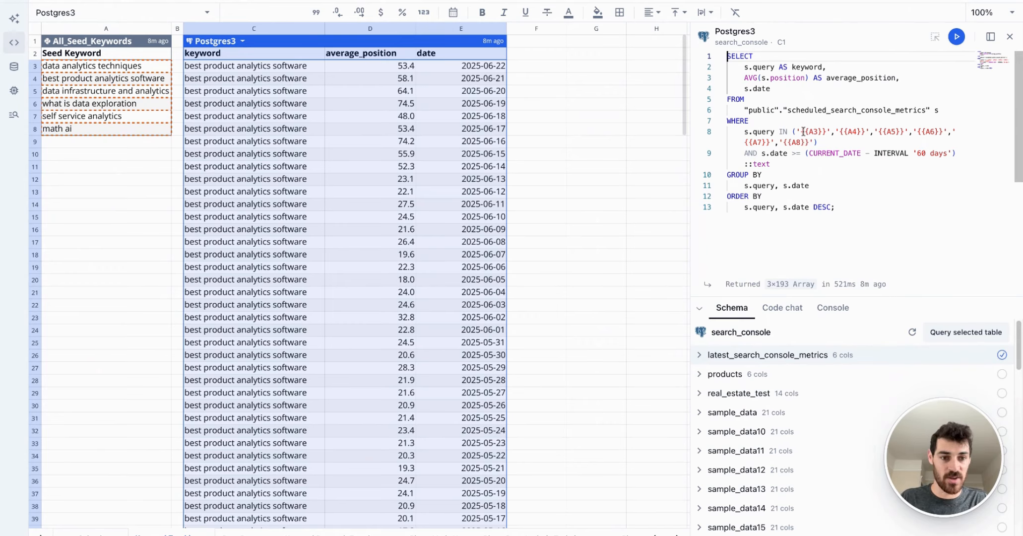
pyautogui.moveTo(801, 132); pyautogui.dragTo(808, 142)
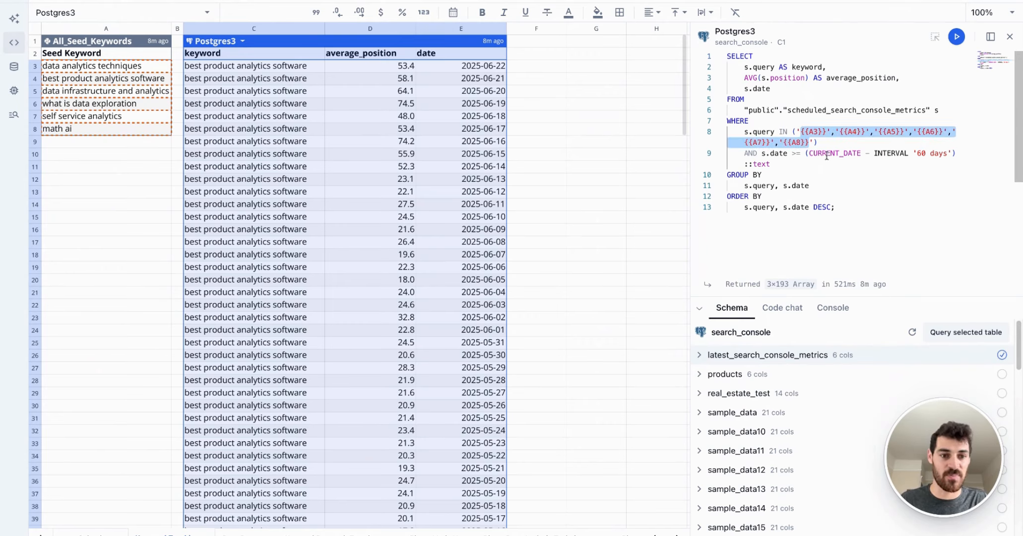
pyautogui.click(809, 142)
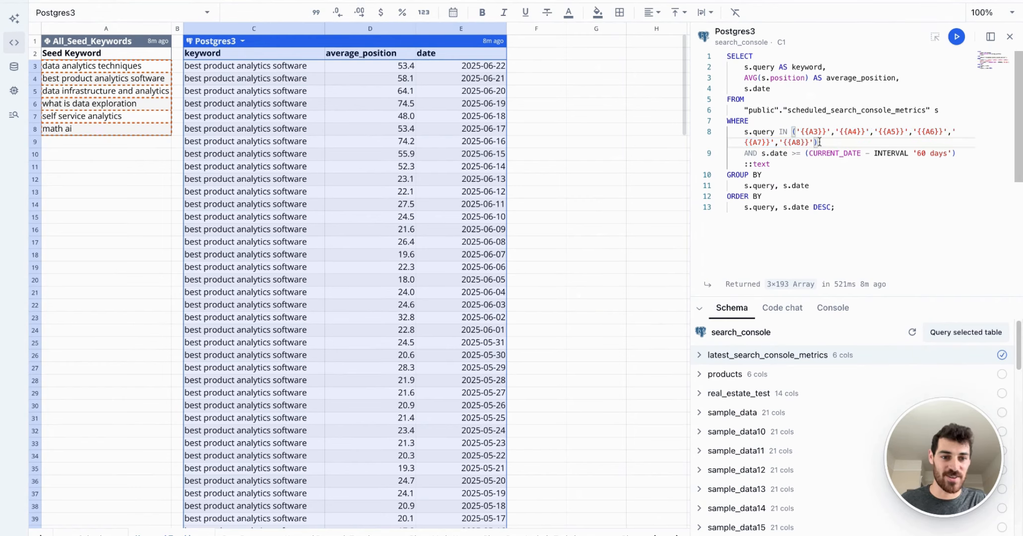
pyautogui.moveTo(817, 143); pyautogui.dragTo(793, 130)
pyautogui.click(800, 131)
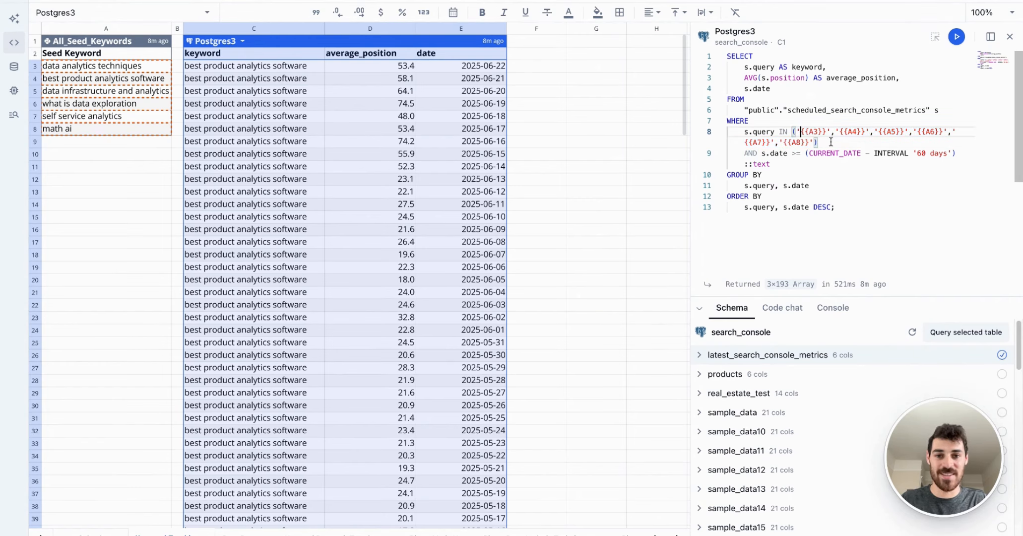
pyautogui.click(1010, 36)
# Step: Ask the sheet AI to list Content Calendar column K keywords, comma-separated with single quotes around each, in one Python cell at G1, excluding row 1
pyautogui.click(595, 42)
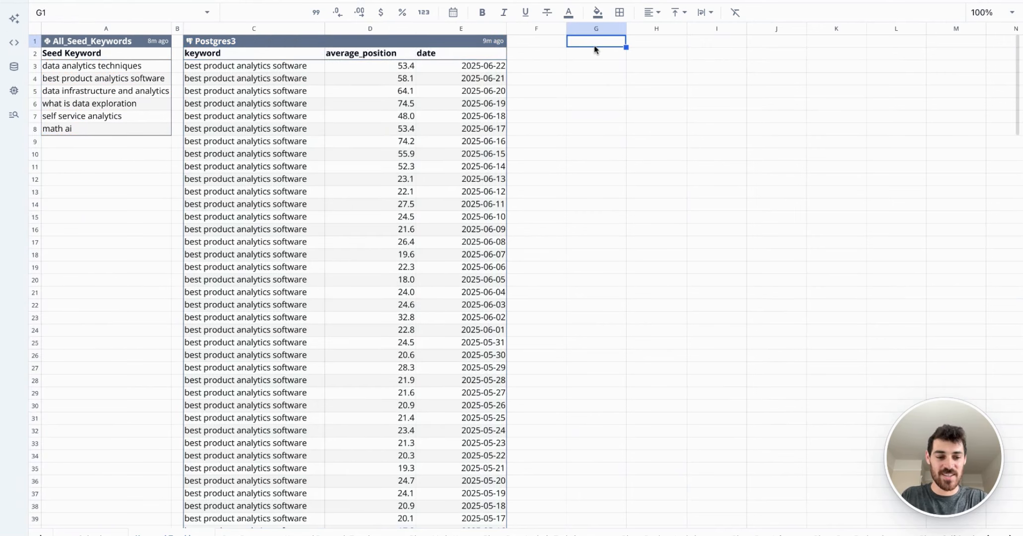
pyautogui.click(14, 18)
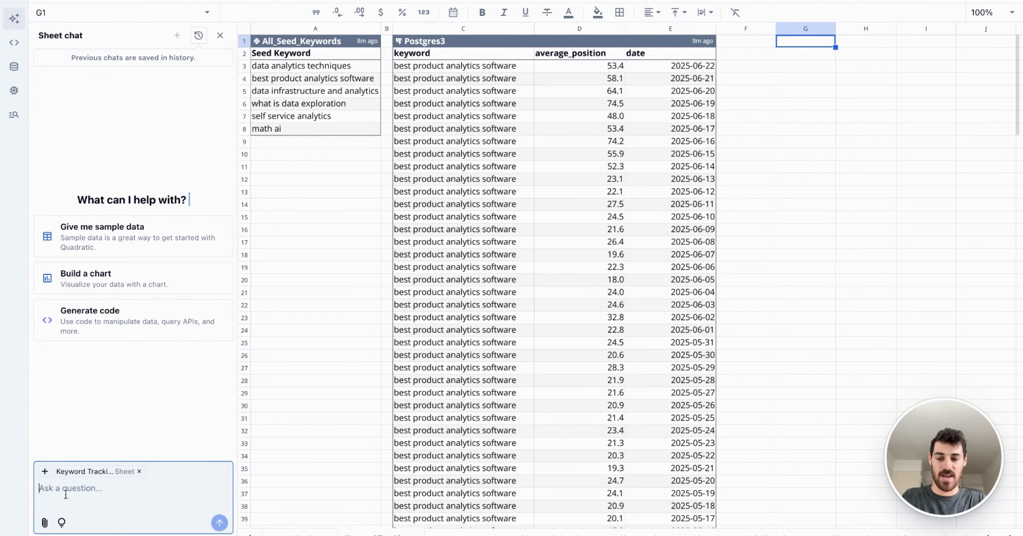
pyautogui.write("List all keywords in column K from the Content Calendar tab in comma-separated format in a single Python cell, putting single quotes around each keyword, don't track row 1")
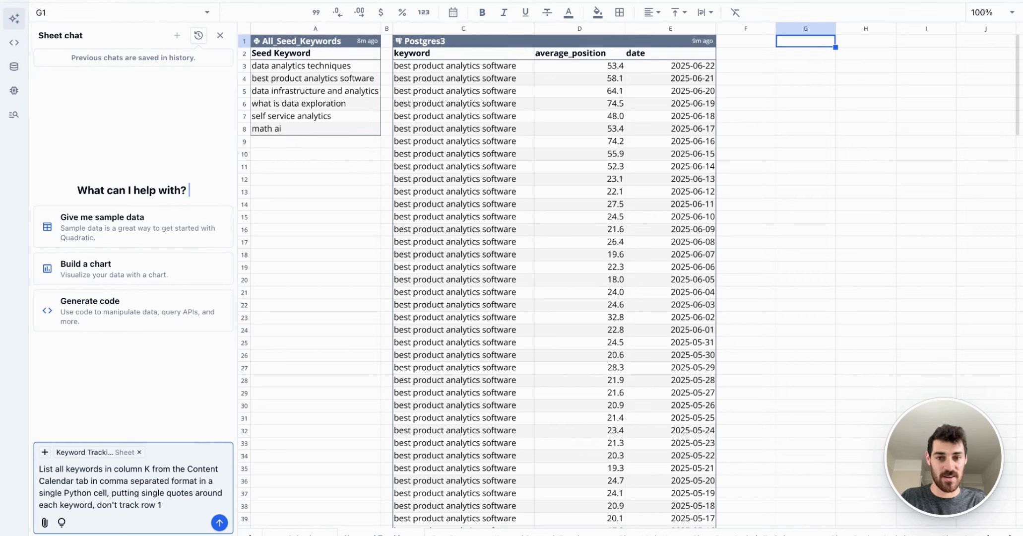
pyautogui.press('Return')
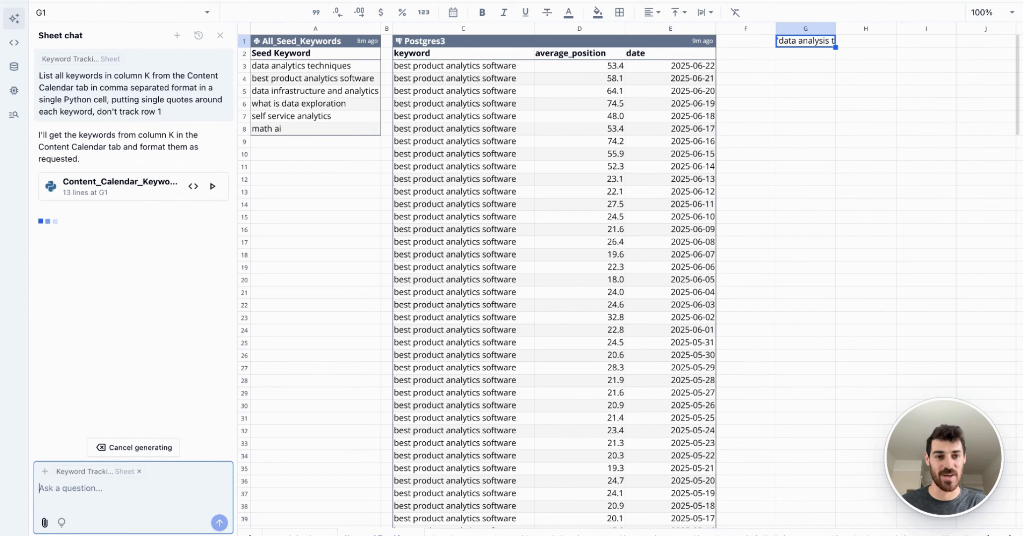
# Step: Widen column G and send the sheet AI the follow-up "Put single quotes around each keyword"
pyautogui.moveTo(835, 29); pyautogui.dragTo(934, 32)
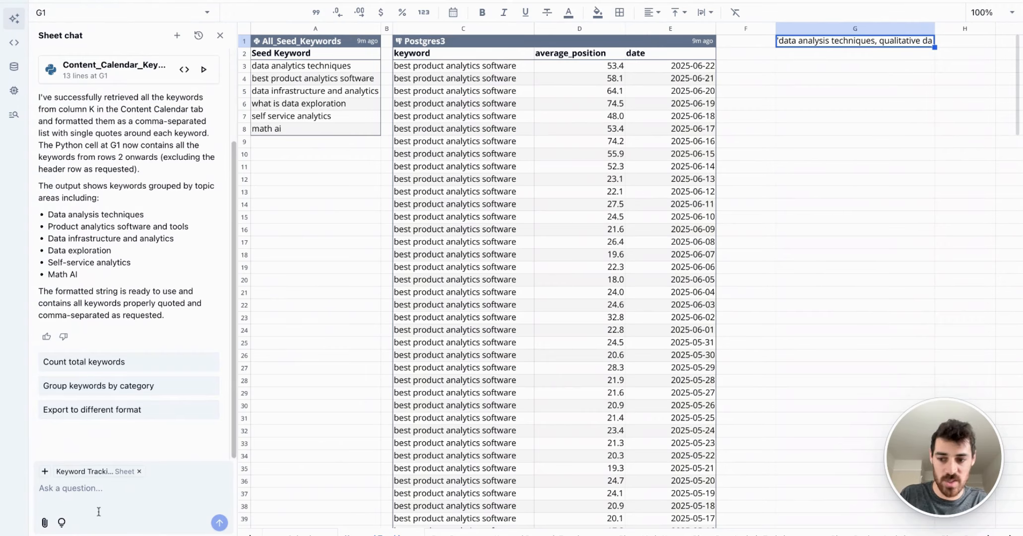
pyautogui.click(118, 495)
pyautogui.write('Put ')
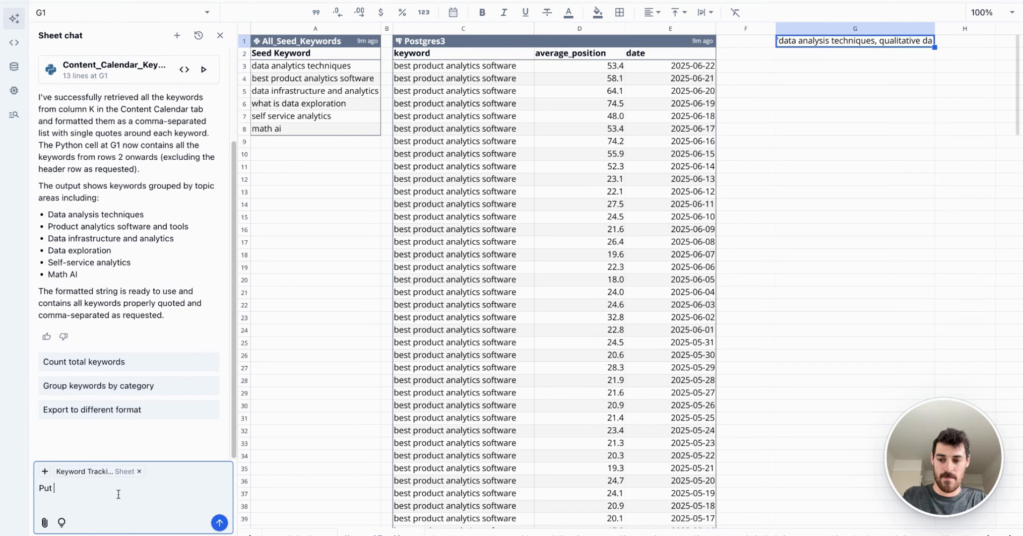
pyautogui.write('single quotes ar')
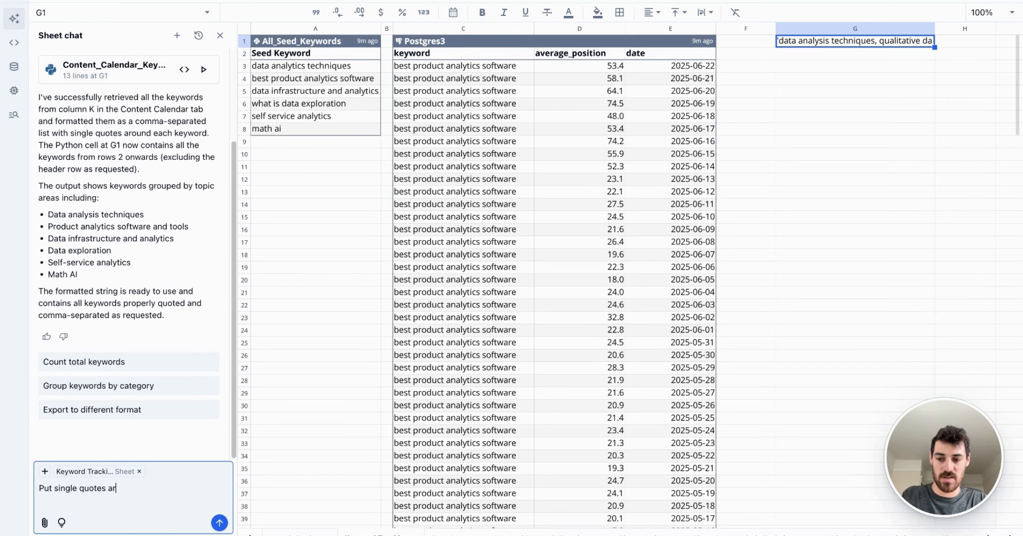
pyautogui.write('ound each keyword')
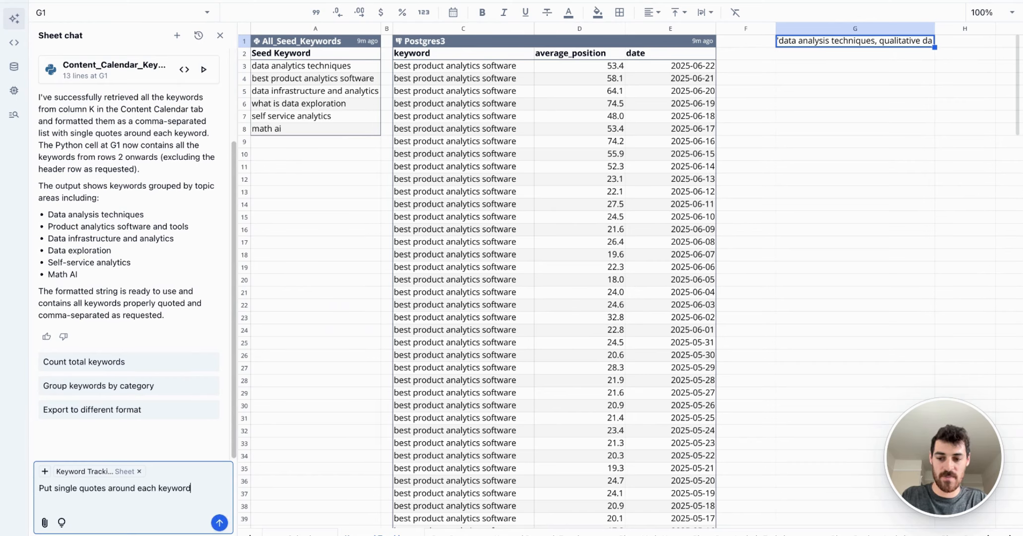
pyautogui.press('Return')
# Step: Examine the quoted keyword list in G1 and the Python code that builds it from Content Calendar column K
pyautogui.hscroll(5, 569, 340)
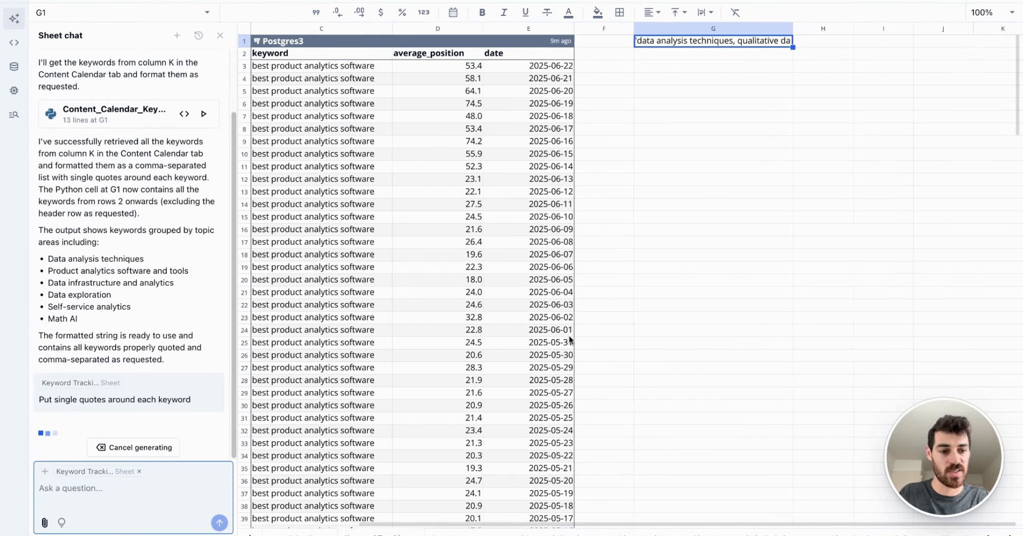
pyautogui.hscroll(2, 569, 340)
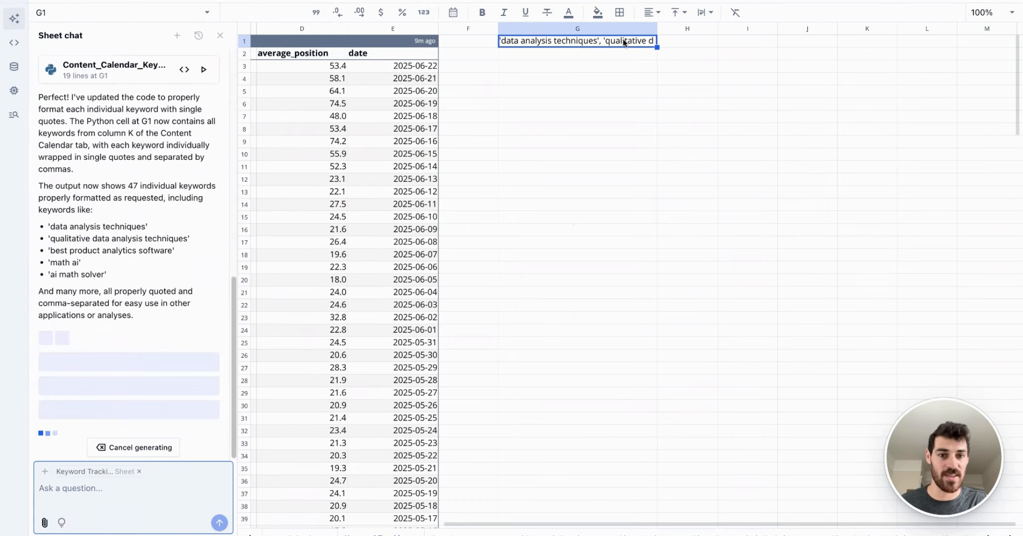
pyautogui.click(677, 44)
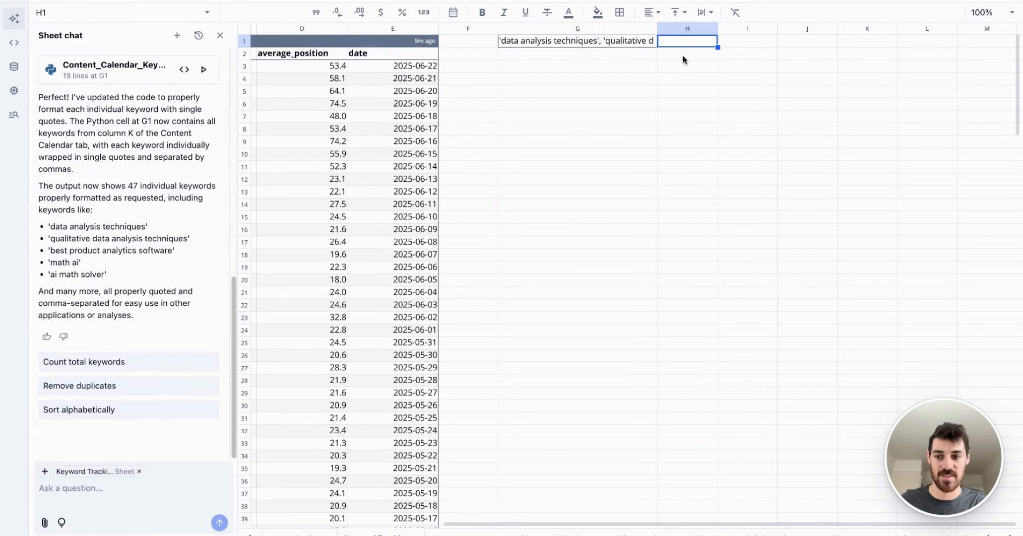
pyautogui.click(576, 44)
pyautogui.scroll(5, 782, 172)
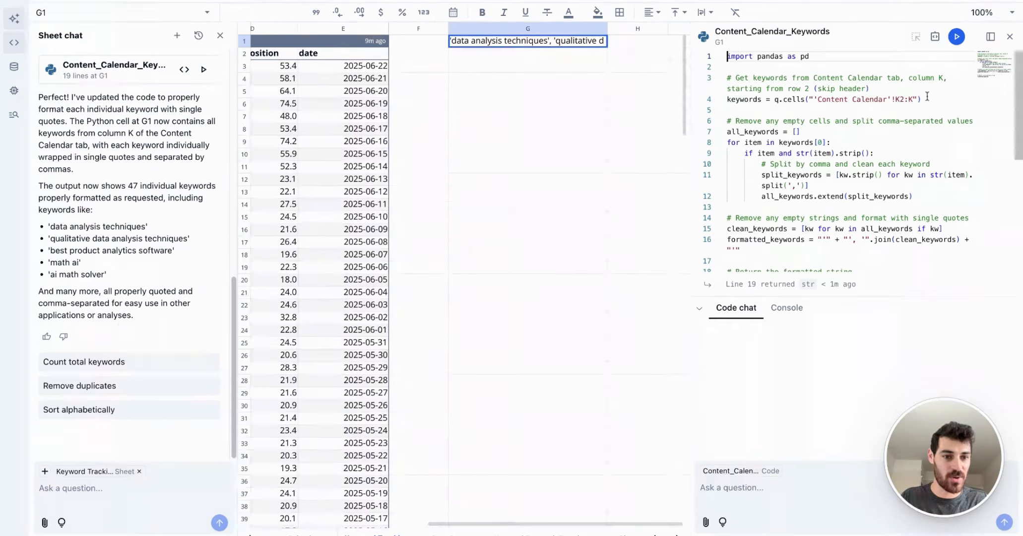
# Step: Start a search_console query cell at H1 and expand the scheduled_search_console_metrics table in its schema
pyautogui.click(1009, 37)
pyautogui.click(637, 43)
pyautogui.press('/')
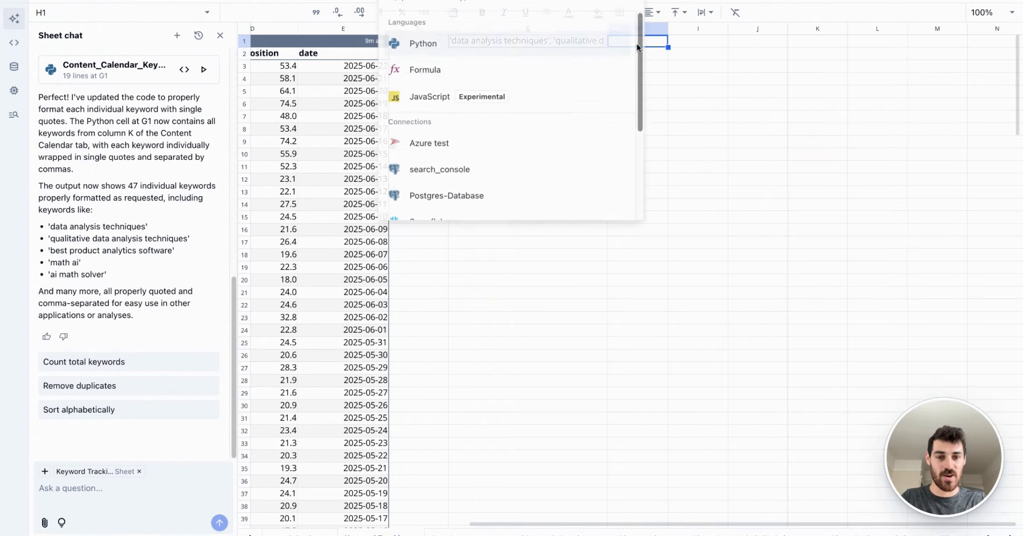
pyautogui.click(539, 170)
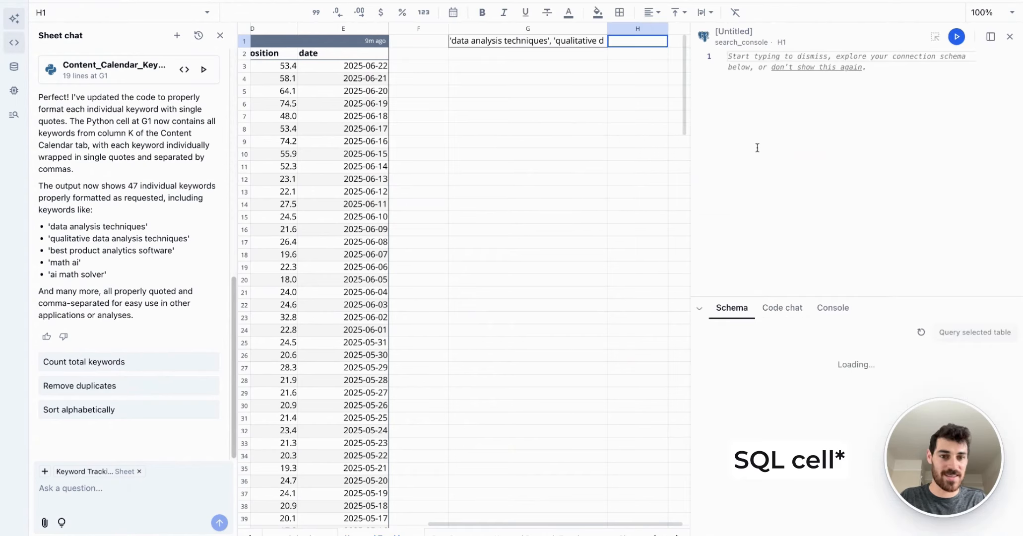
pyautogui.hscroll(2, 583, 161)
pyautogui.scroll(-10, 774, 424)
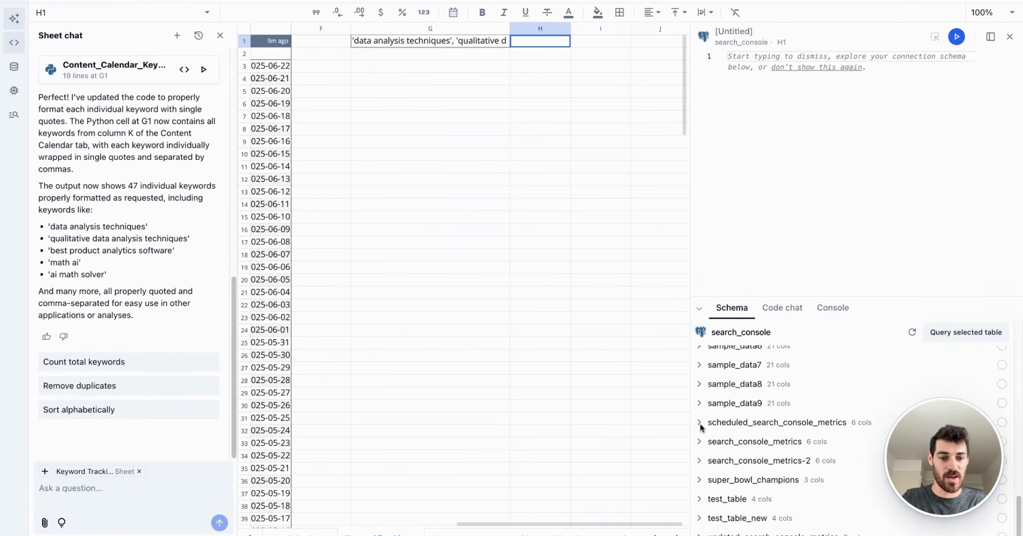
pyautogui.click(699, 424)
pyautogui.scroll(-2, 699, 426)
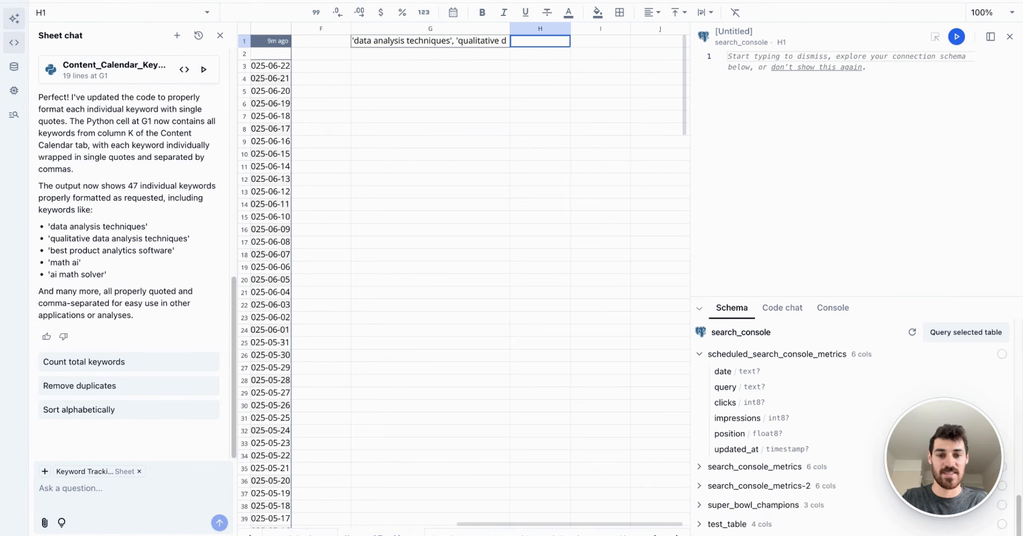
# Step: Ask the H1 code AI to reference the keywords in G1 and show position for each keyword over the past 60 days
pyautogui.click(785, 308)
pyautogui.click(744, 483)
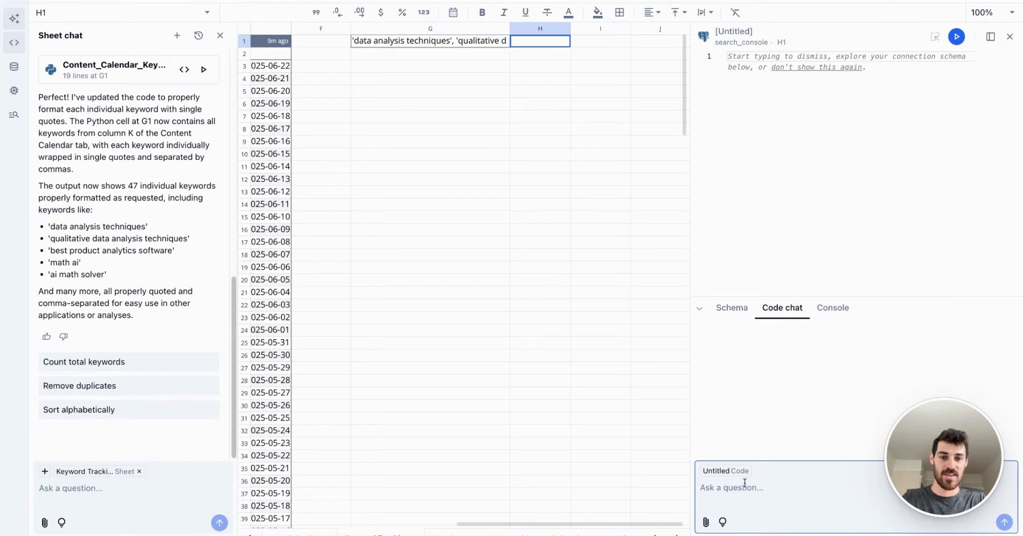
pyautogui.hscroll(2, 509, 424)
pyautogui.write('R')
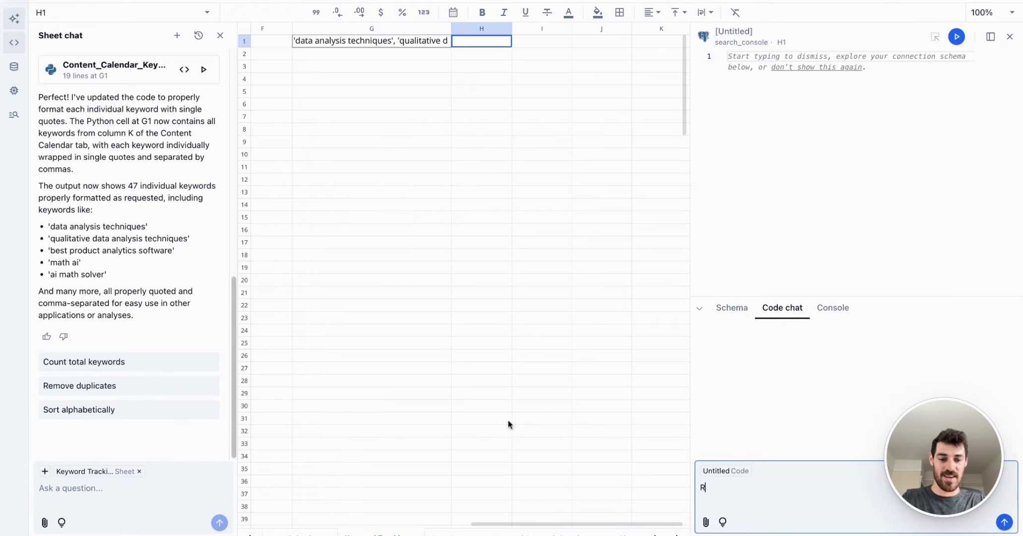
pyautogui.write('eference the key')
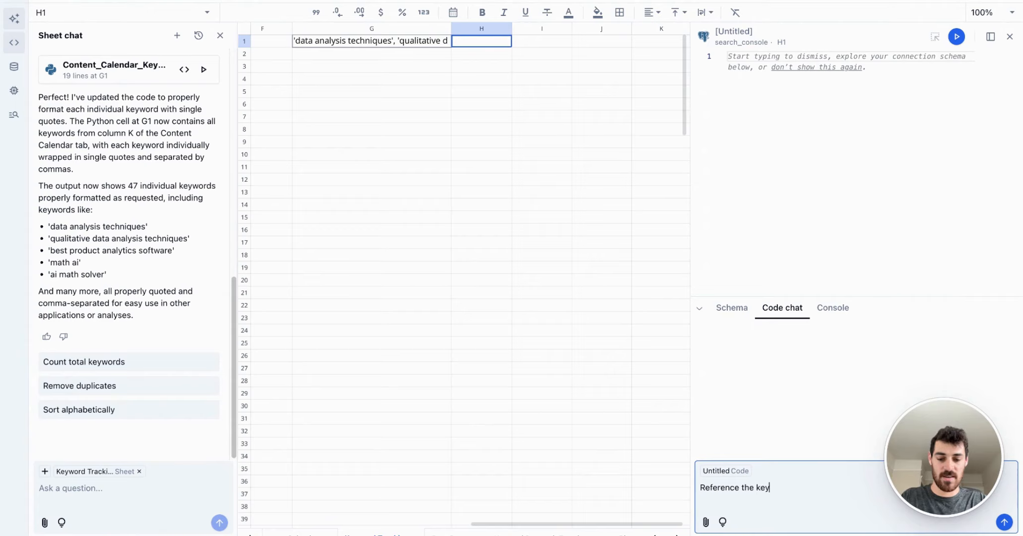
pyautogui.write('words in G1')
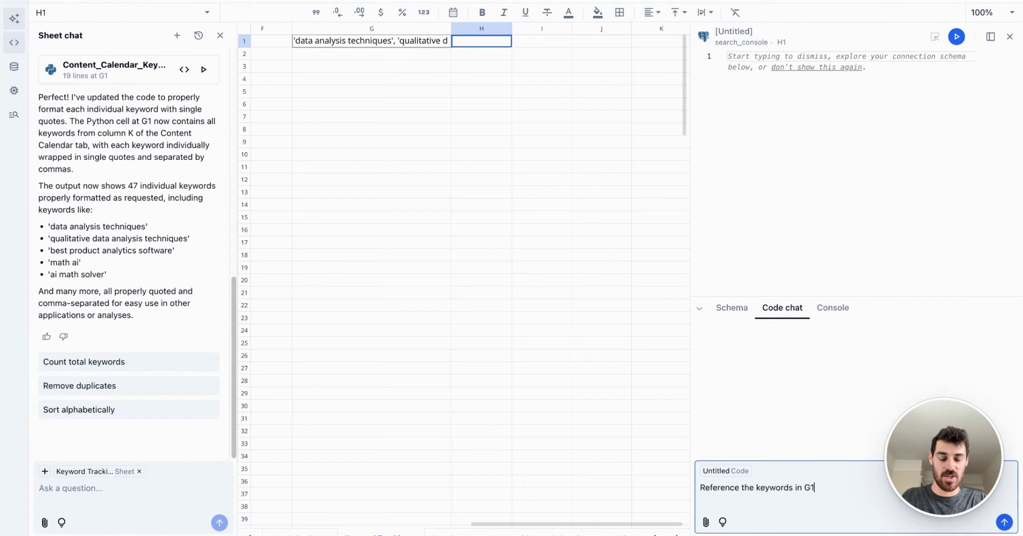
pyautogui.write(' and show position f')
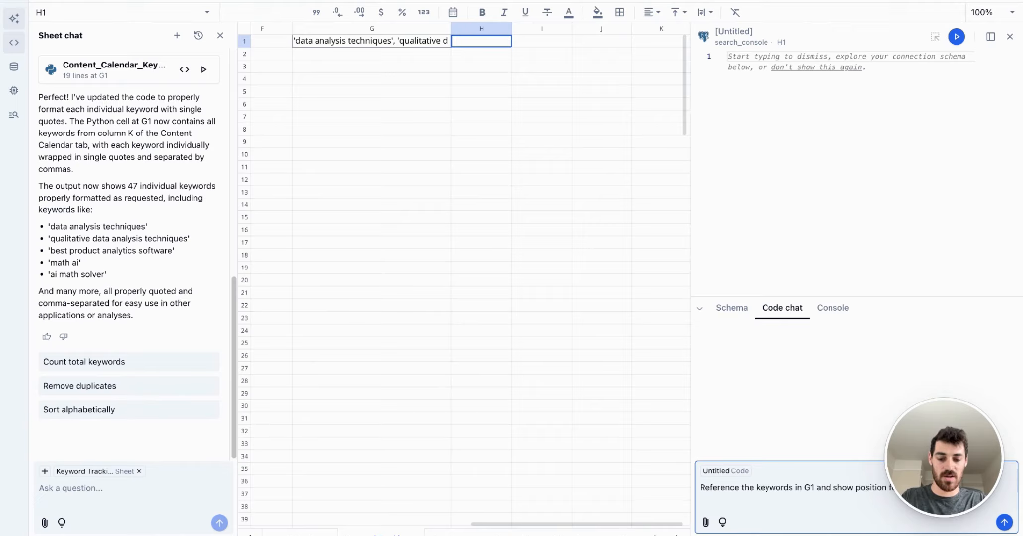
pyautogui.write('…ast 60 days')
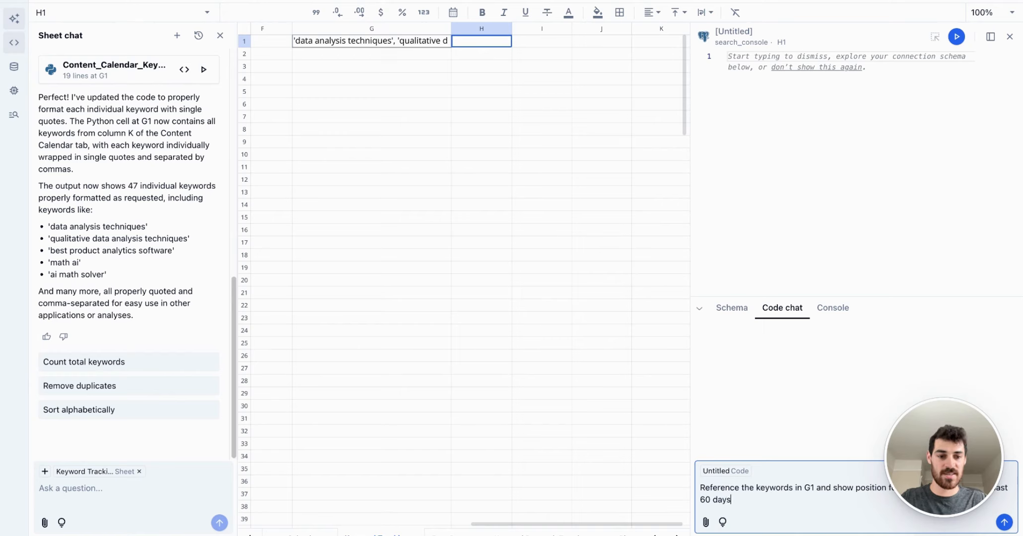
pyautogui.press('Return')
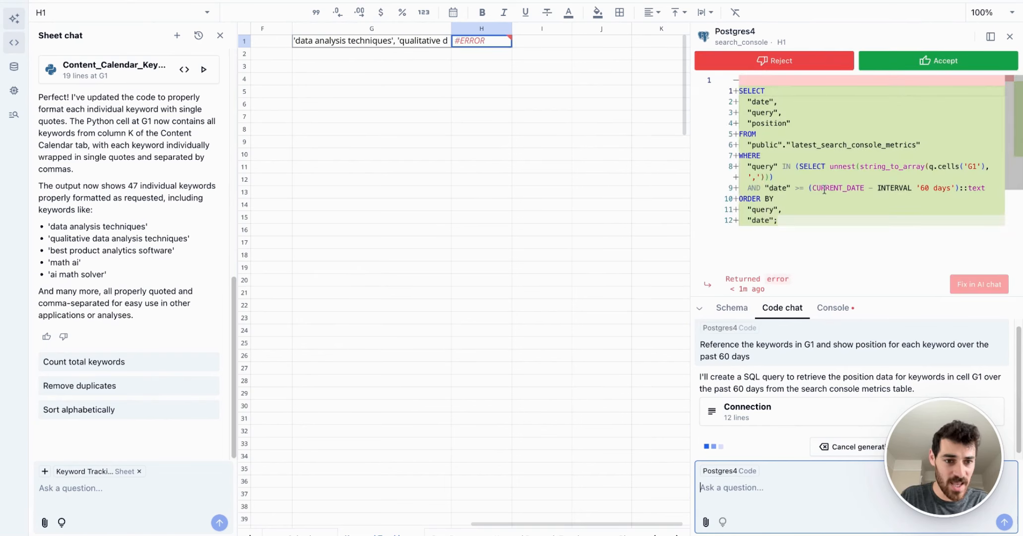
# Step: Review and reject the AI-generated query for H1, and close its code editor
pyautogui.scroll(-2, 857, 214)
pyautogui.scroll(2, 856, 215)
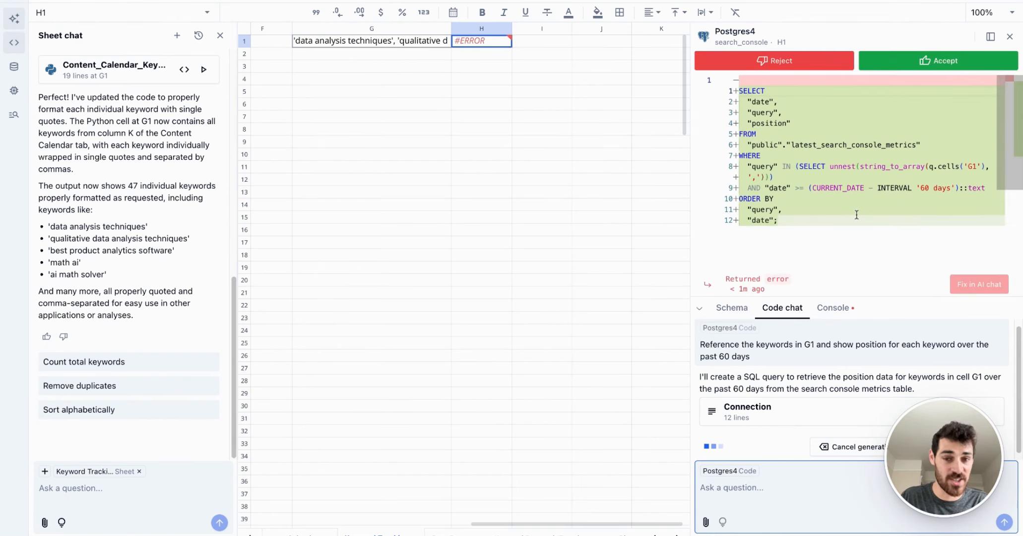
pyautogui.hscroll(1, 487, 236)
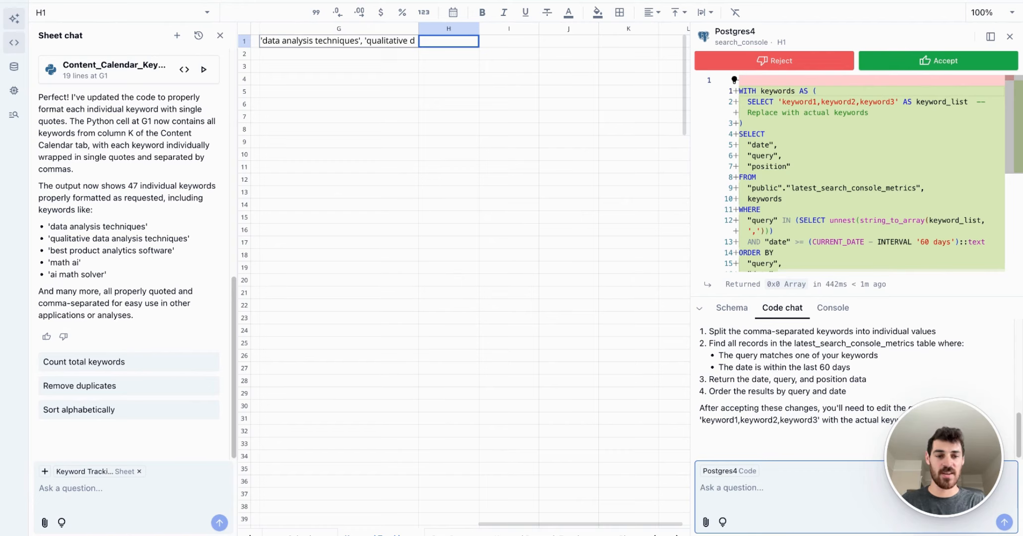
pyautogui.click(774, 61)
pyautogui.click(1009, 36)
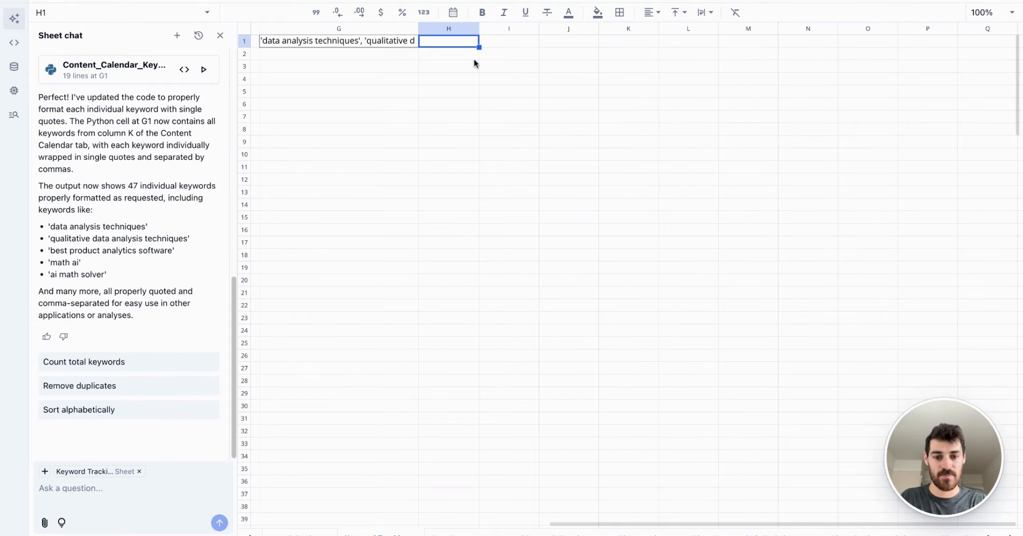
# Step: Copy the full SQL code of the Postgres3 query and close its editor
pyautogui.hscroll(-6, 454, 63)
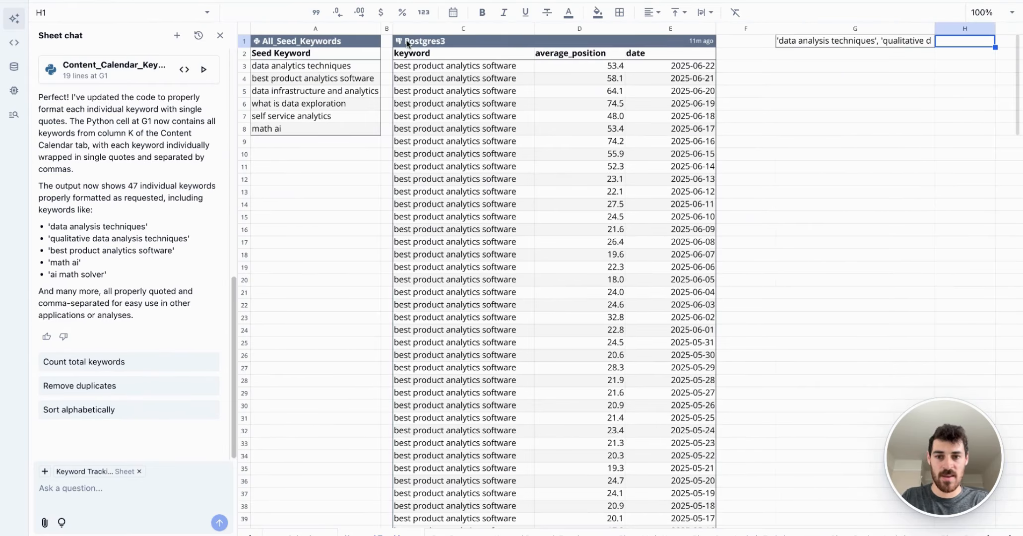
pyautogui.click(407, 42)
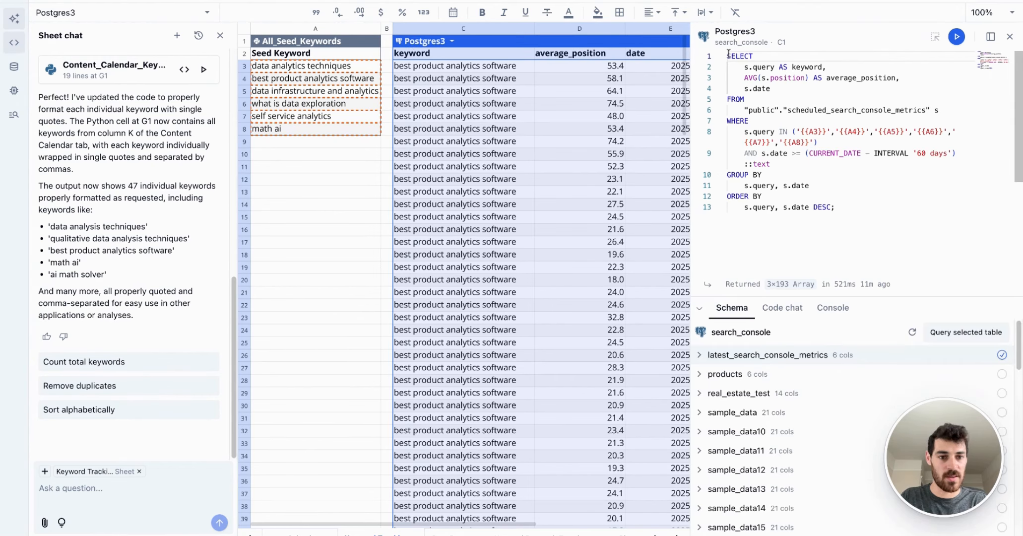
pyautogui.moveTo(728, 55); pyautogui.dragTo(857, 224)
pyautogui.hotkey('ctrl', 'c')
pyautogui.click(1010, 37)
pyautogui.hscroll(5, 596, 209)
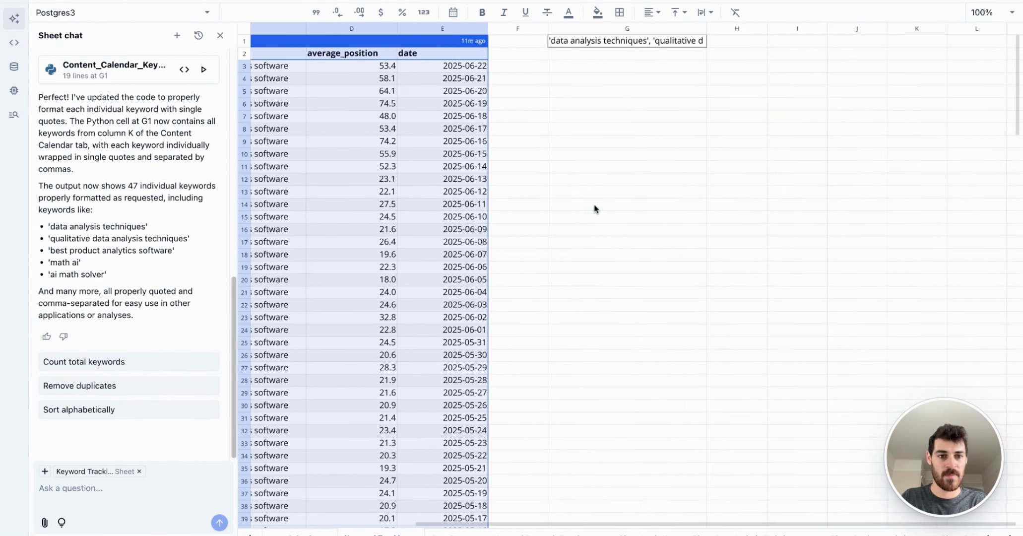
# Step: Create a search_console query cell at H1, paste the copied Postgres3 SQL into it and run it
pyautogui.click(743, 43)
pyautogui.press('/')
pyautogui.click(597, 182)
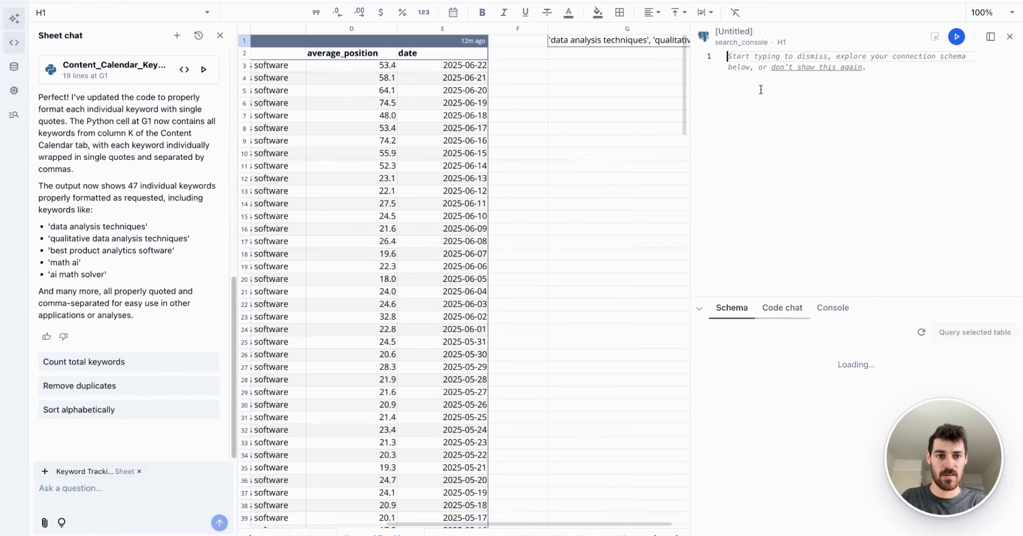
pyautogui.hotkey('ctrl', 'v')
pyautogui.hotkey('ctrl', 'Return')
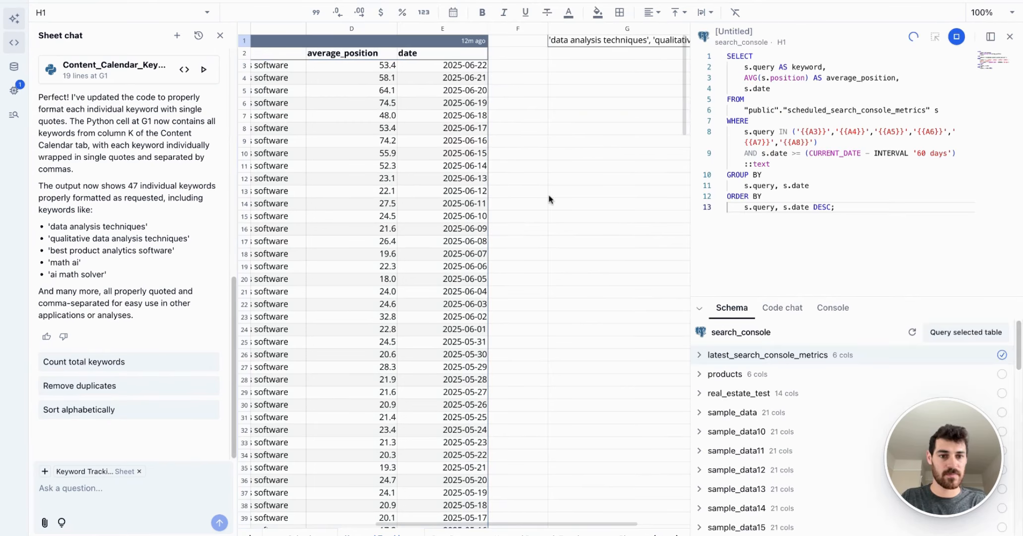
# Step: Ask the H1 code AI to update the SQL to reference all the keywords from G1, and accept its change
pyautogui.hscroll(5, 549, 200)
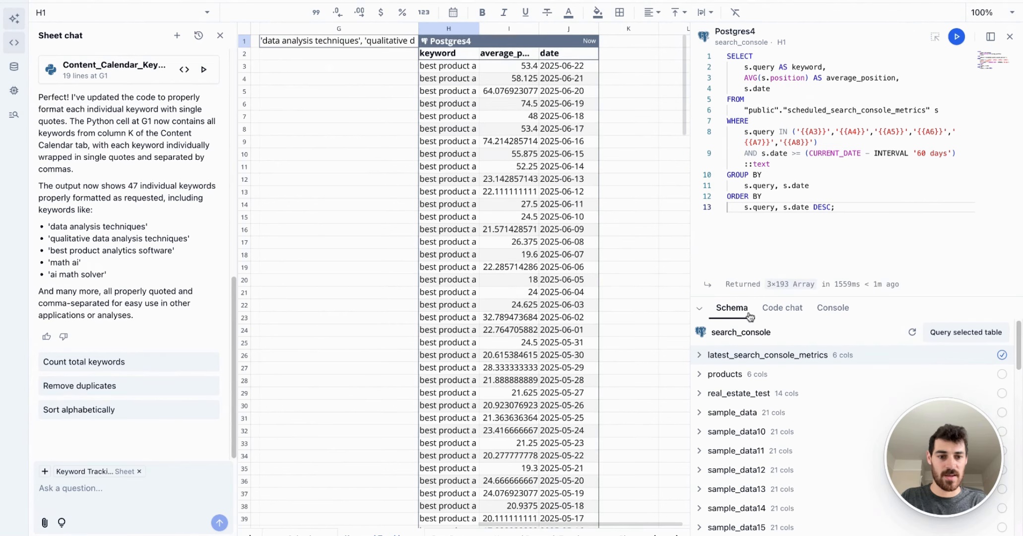
pyautogui.click(783, 310)
pyautogui.click(803, 494)
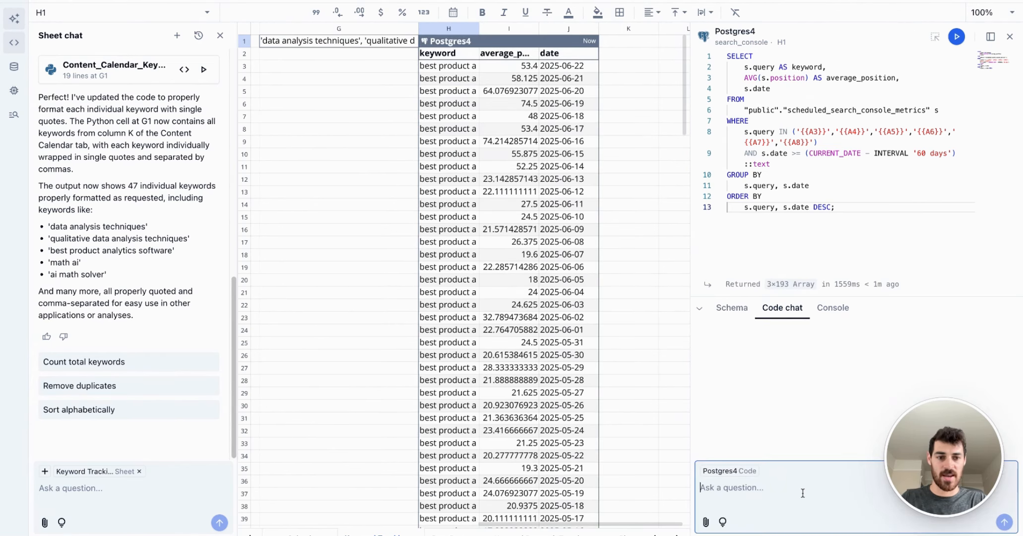
pyautogui.write('Upd')
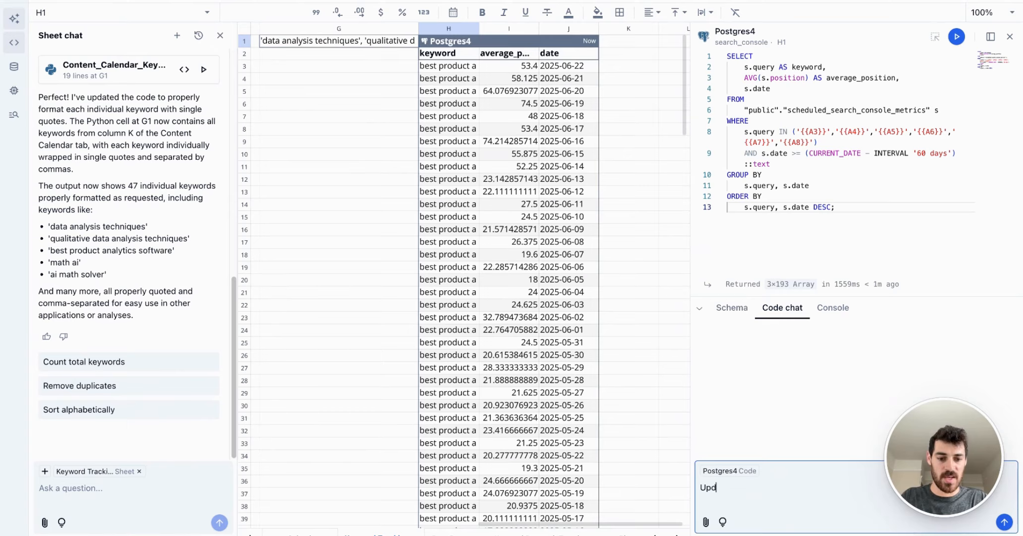
pyautogui.write('ate the SQL to ')
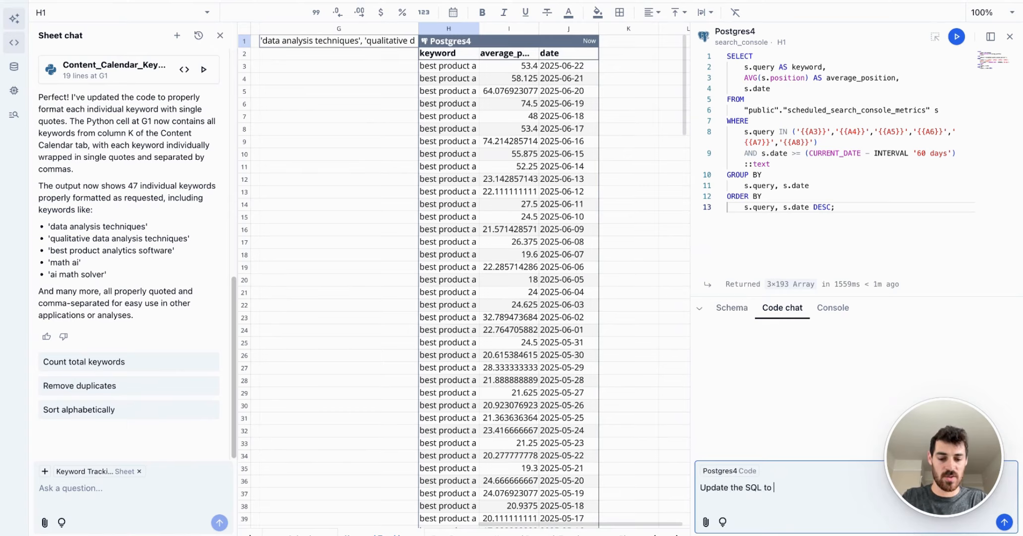
pyautogui.write('reference all the kw')
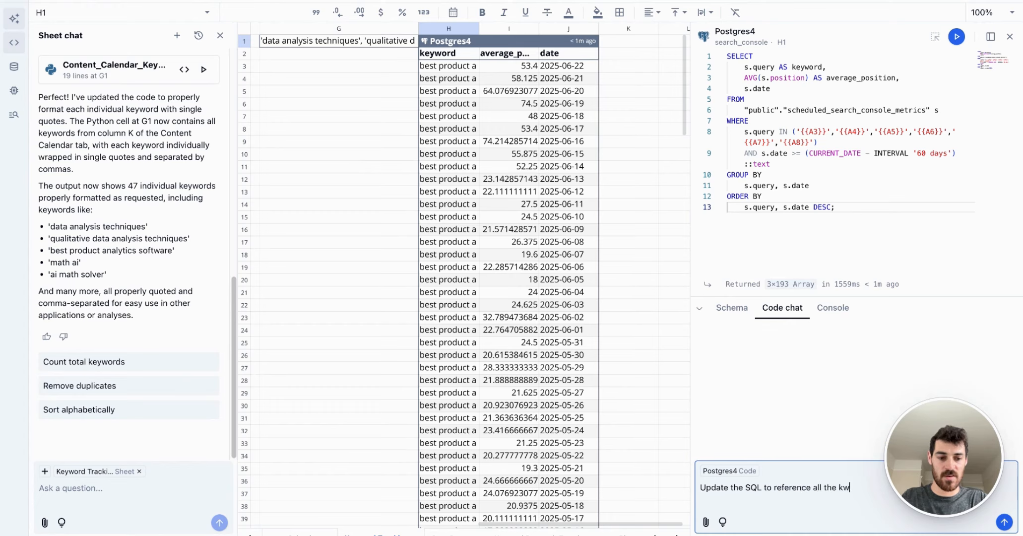
pyautogui.press('BackSpace')
pyautogui.write('eywords from')
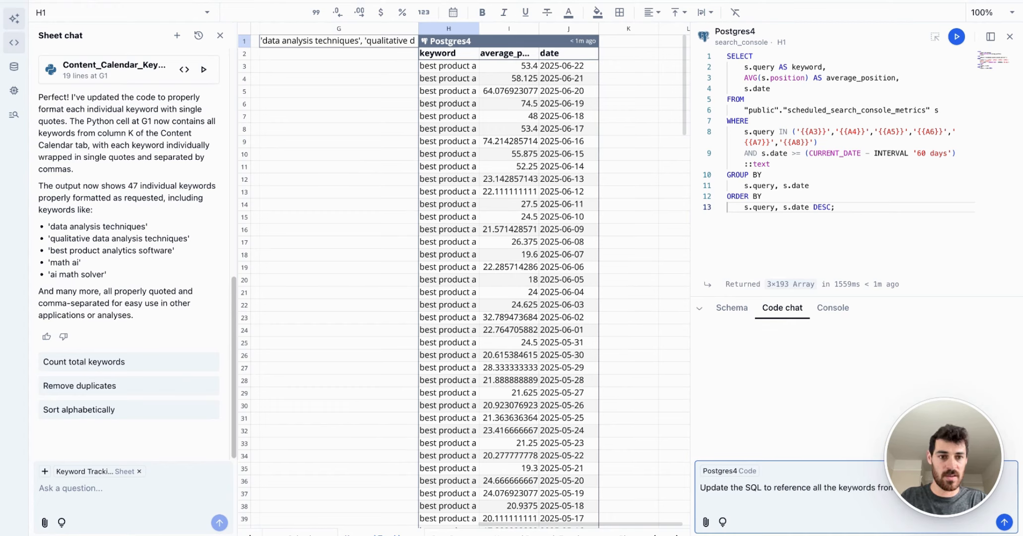
pyautogui.press('Return')
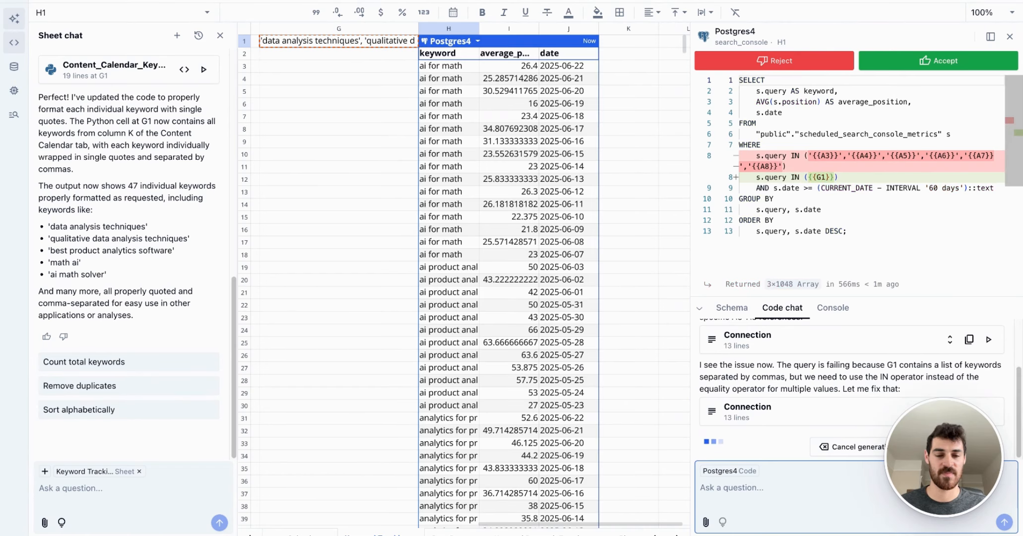
pyautogui.click(939, 62)
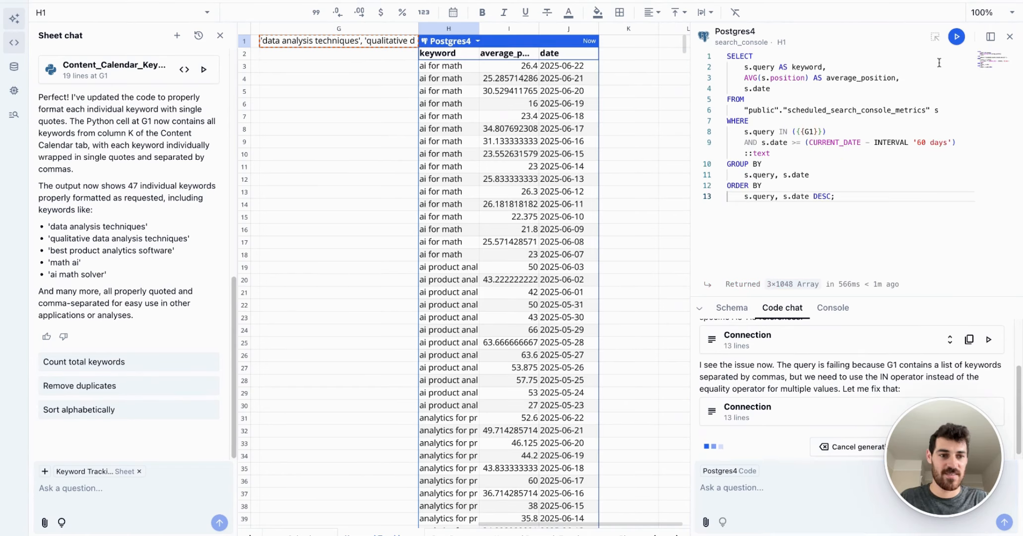
pyautogui.click(1009, 37)
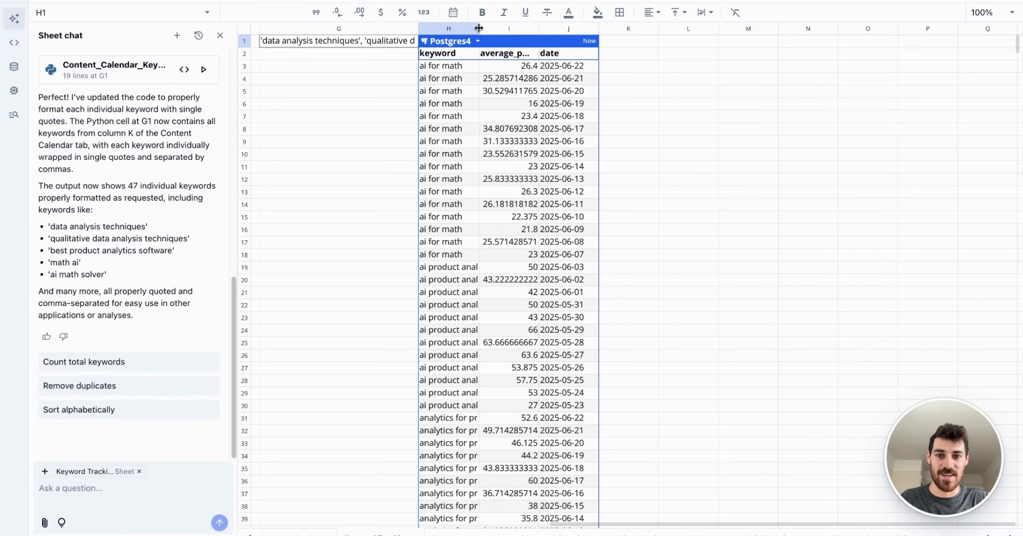
# Step: Widen the keyword and average_position columns of the Postgres4 table so their contents fit
pyautogui.moveTo(473, 31); pyautogui.dragTo(675, 32)
pyautogui.moveTo(737, 32); pyautogui.dragTo(795, 33)
pyautogui.click(749, 54)
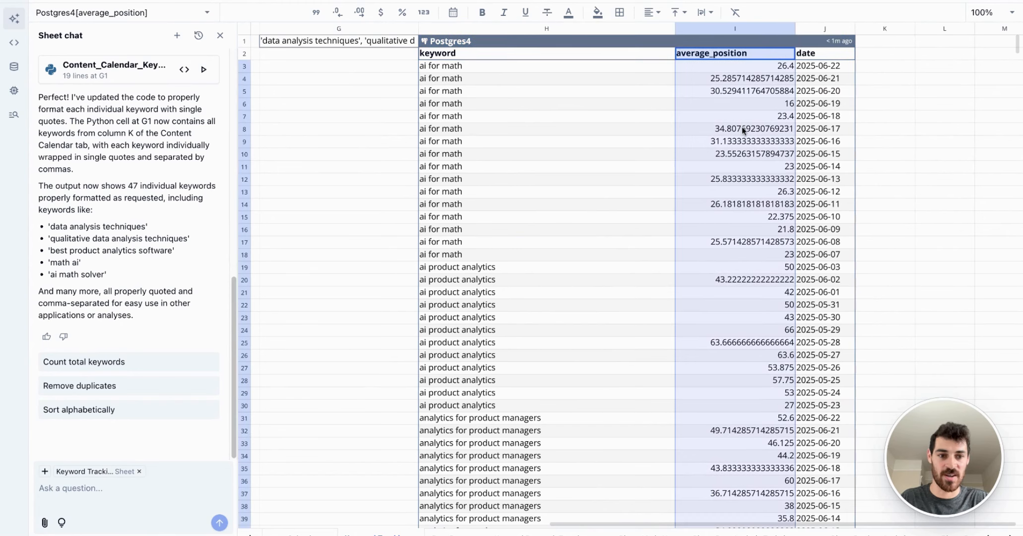
# Step: Examine the G1 reference and 60-day filter in the Postgres4 query, and the dates listed for the "ai for math" rows
pyautogui.click(553, 42)
pyautogui.doubleClick(553, 42)
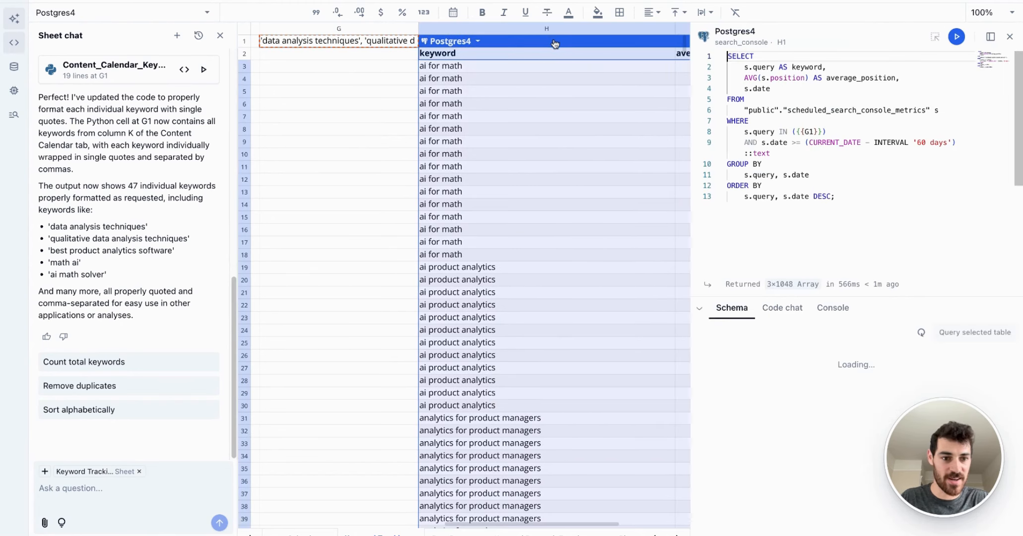
pyautogui.click(921, 143)
pyautogui.click(1010, 36)
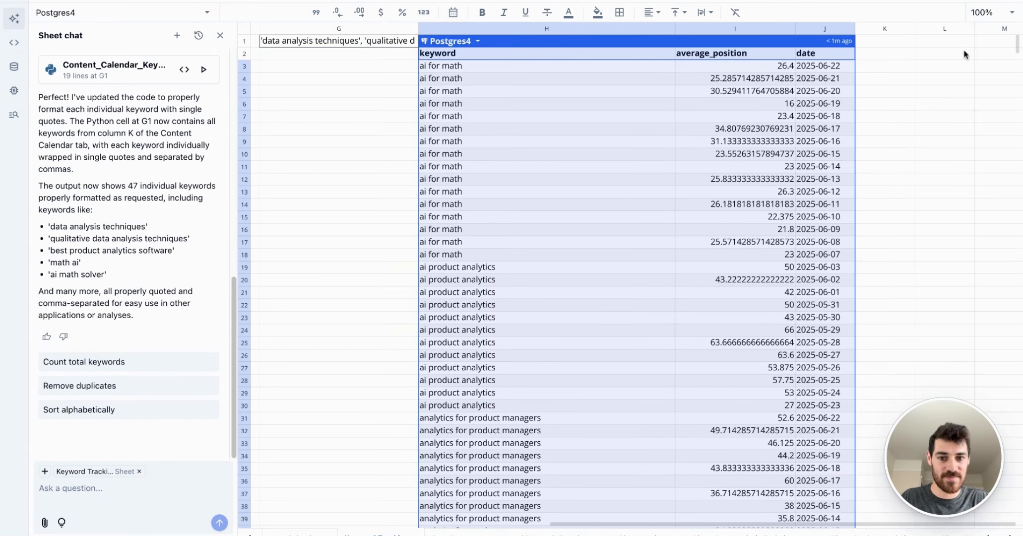
pyautogui.moveTo(493, 255); pyautogui.dragTo(494, 68)
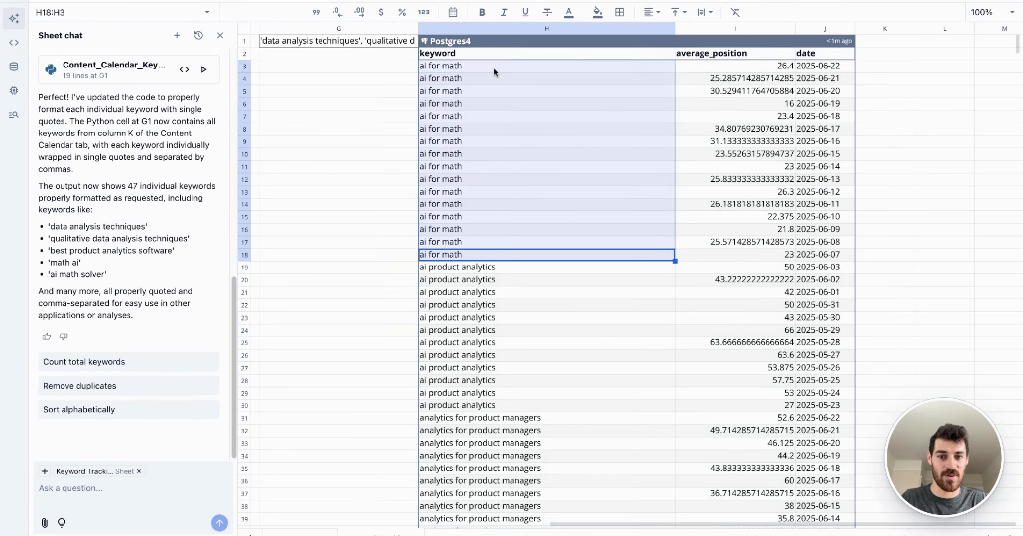
pyautogui.click(826, 255)
pyautogui.moveTo(825, 241); pyautogui.dragTo(829, 67)
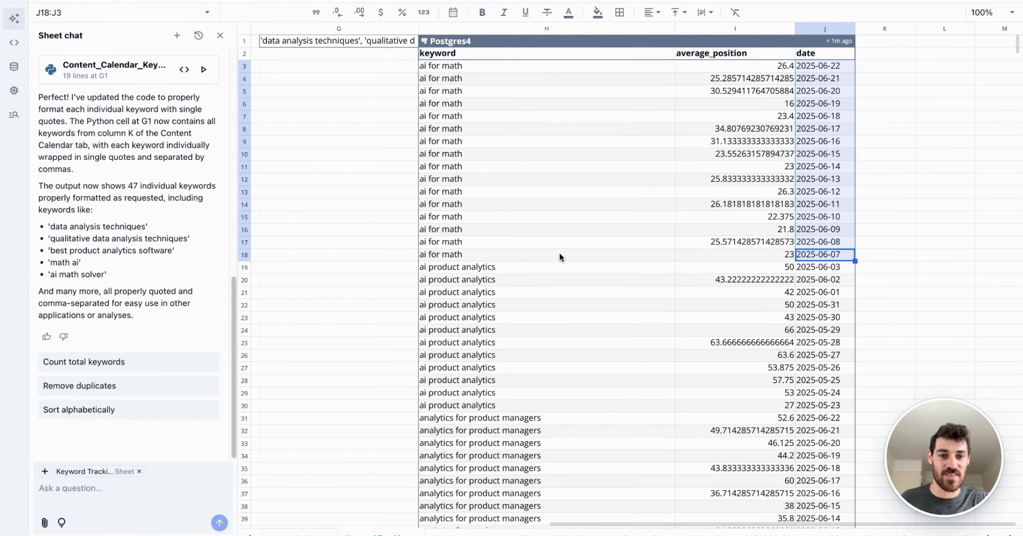
pyautogui.click(535, 45)
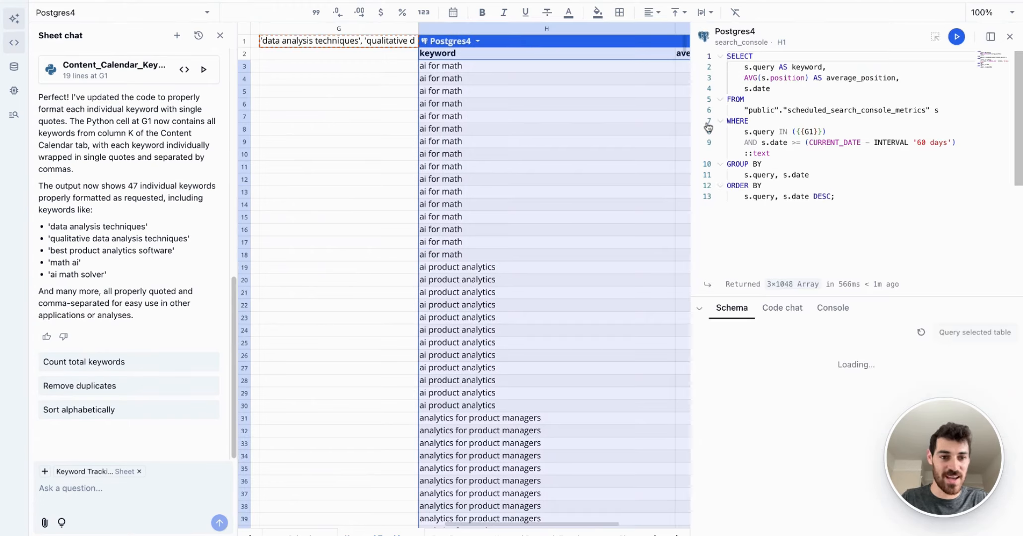
pyautogui.hscroll(3, 614, 178)
pyautogui.click(1009, 37)
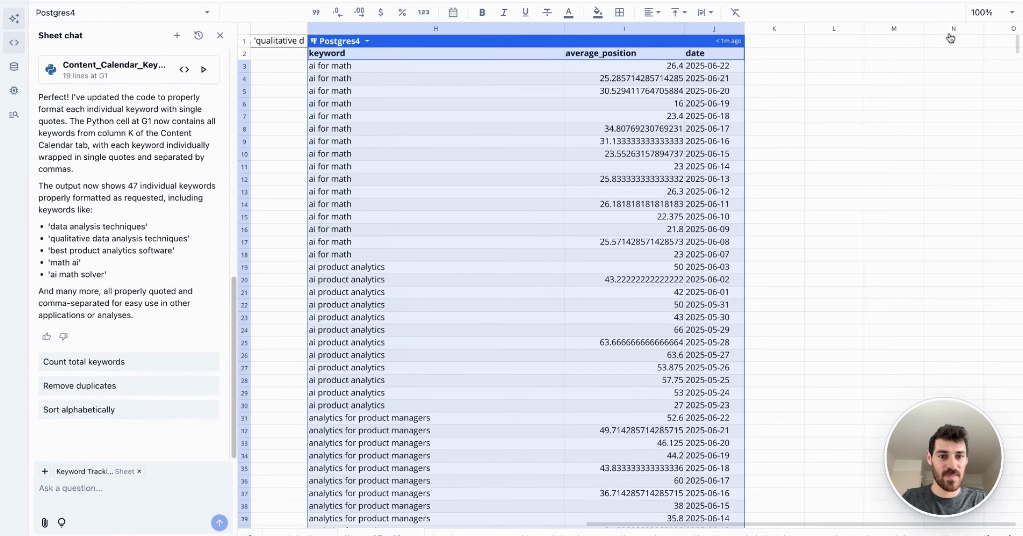
# Step: Format the Postgres4 average_position column to one decimal place and check the table down to its last row
pyautogui.click(609, 55)
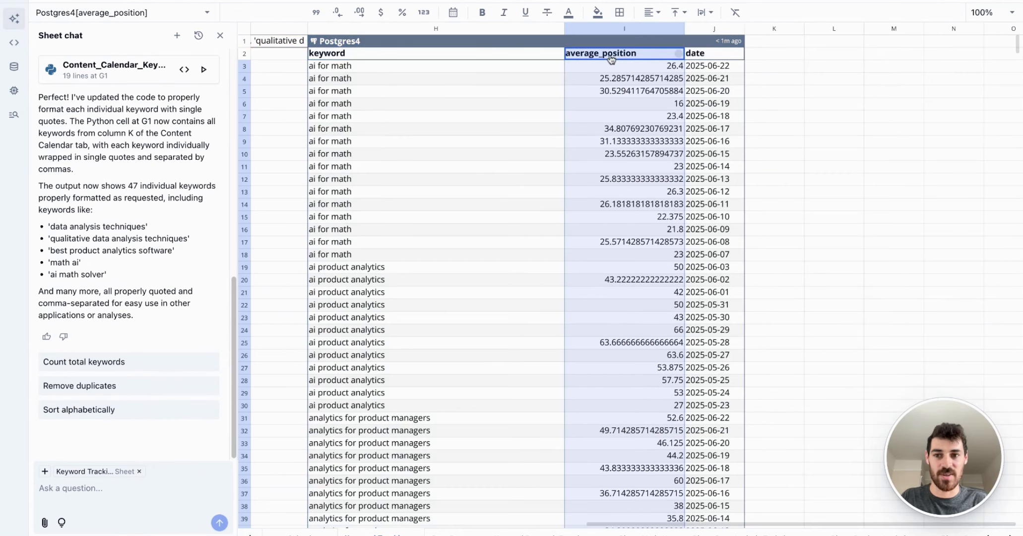
pyautogui.click(341, 13)
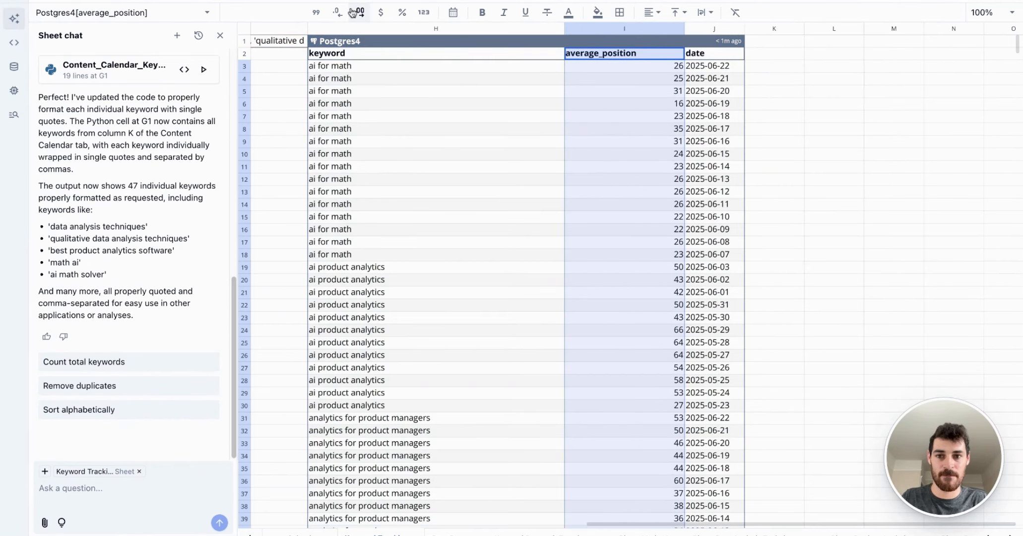
pyautogui.click(407, 70)
pyautogui.scroll(-6, 429, 94)
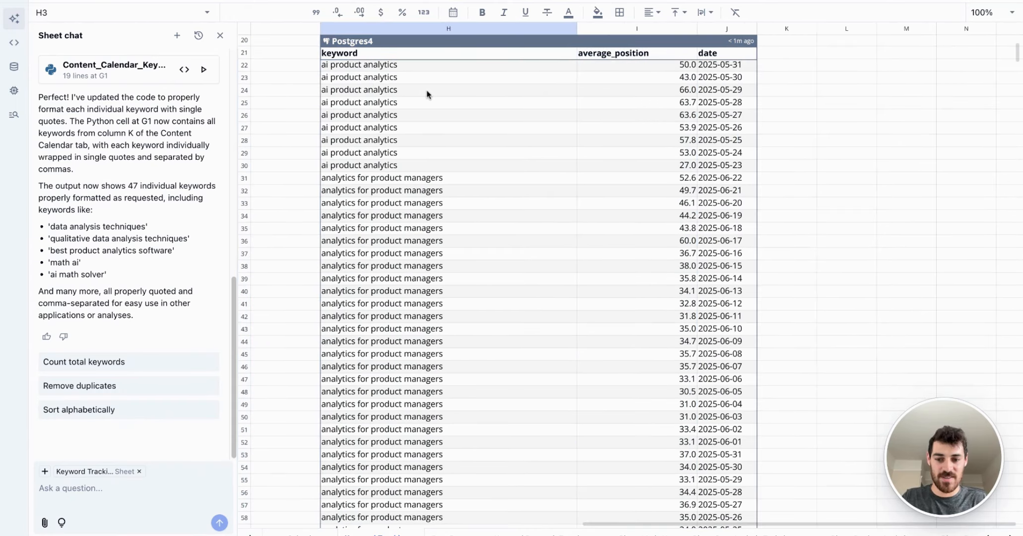
pyautogui.hotkey('ctrl', 'Down')
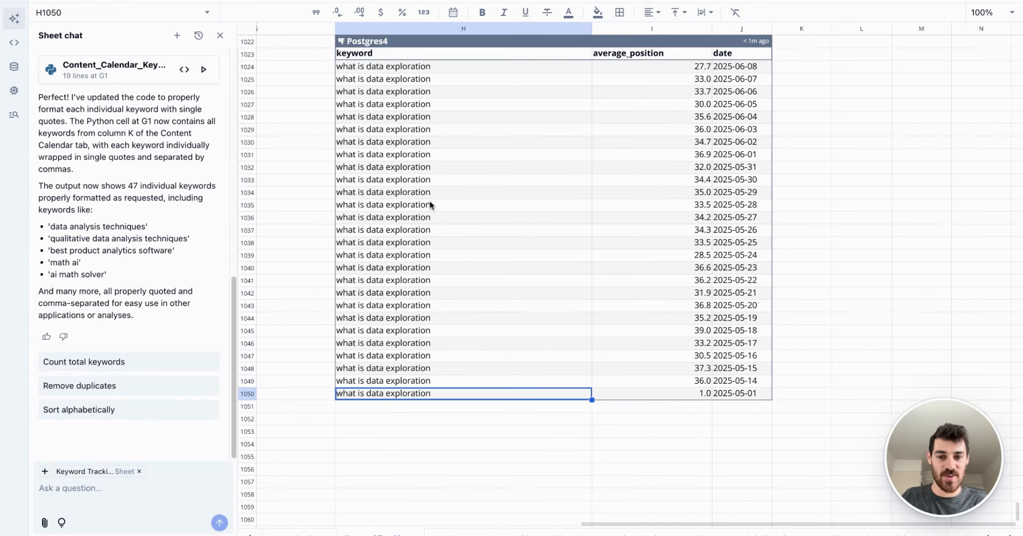
pyautogui.hotkey('ctrl', 'Up')
pyautogui.hotkey('ctrl', 'a')
# Step: Review the supporting keywords in K2:K7 of the Content Calendar sheet against the Postgres4 table on the Keyword Tracking sheet
pyautogui.click(304, 534)
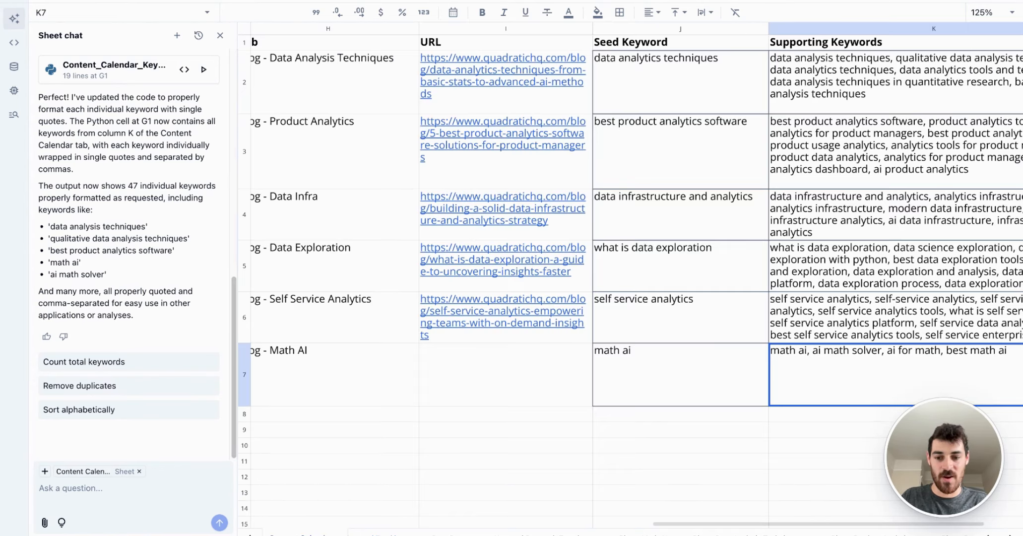
pyautogui.hscroll(4, 691, 151)
pyautogui.moveTo(728, 90); pyautogui.dragTo(710, 365)
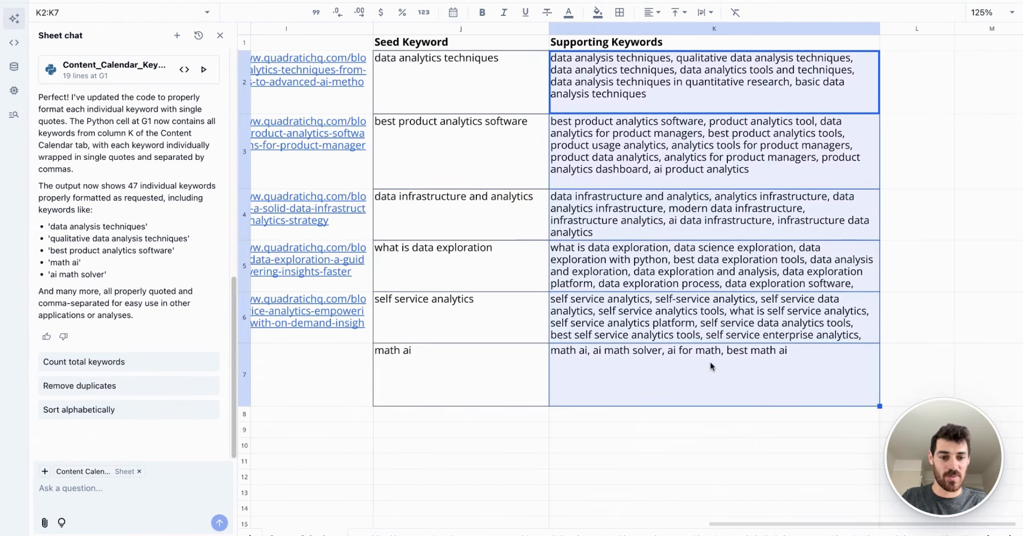
pyautogui.click(386, 534)
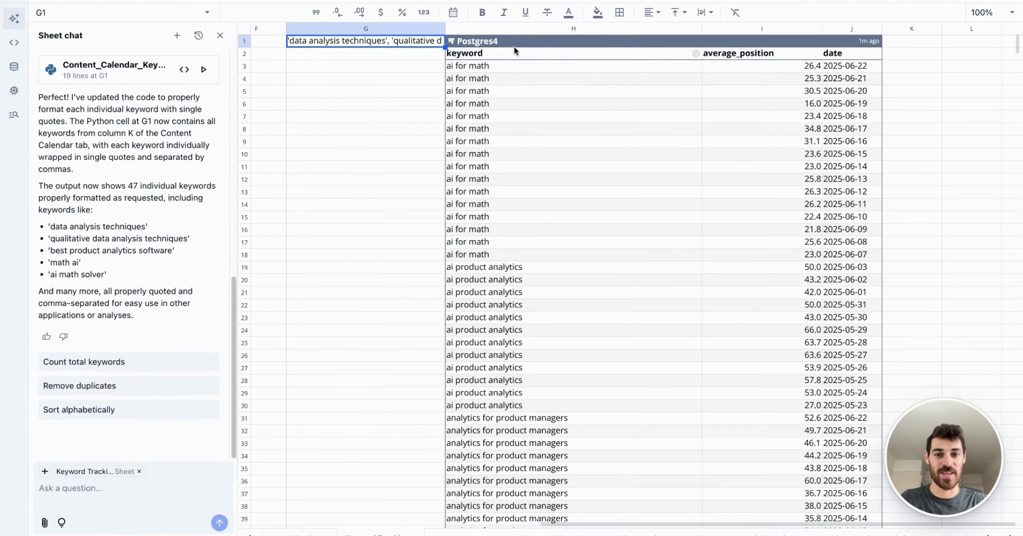
pyautogui.click(513, 41)
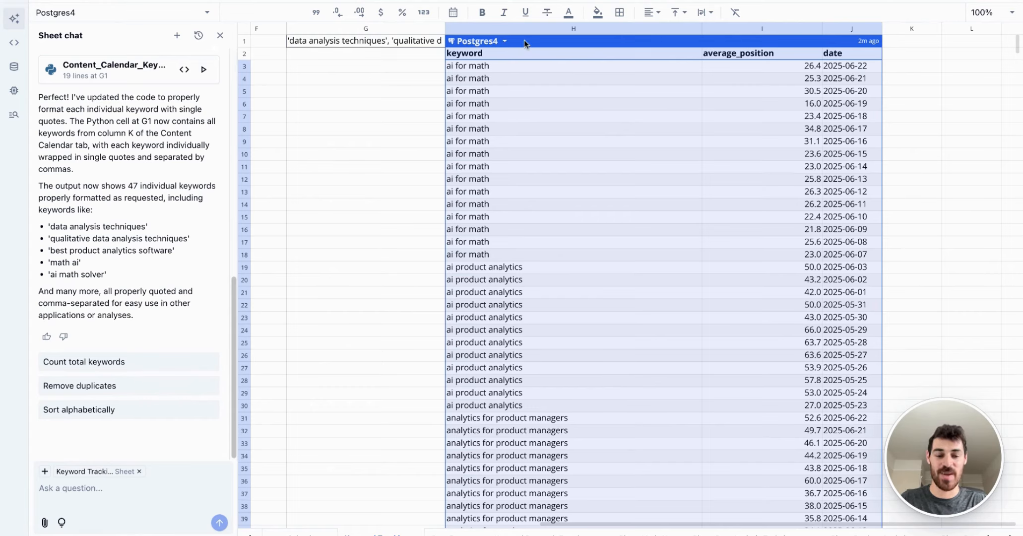
pyautogui.click(407, 56)
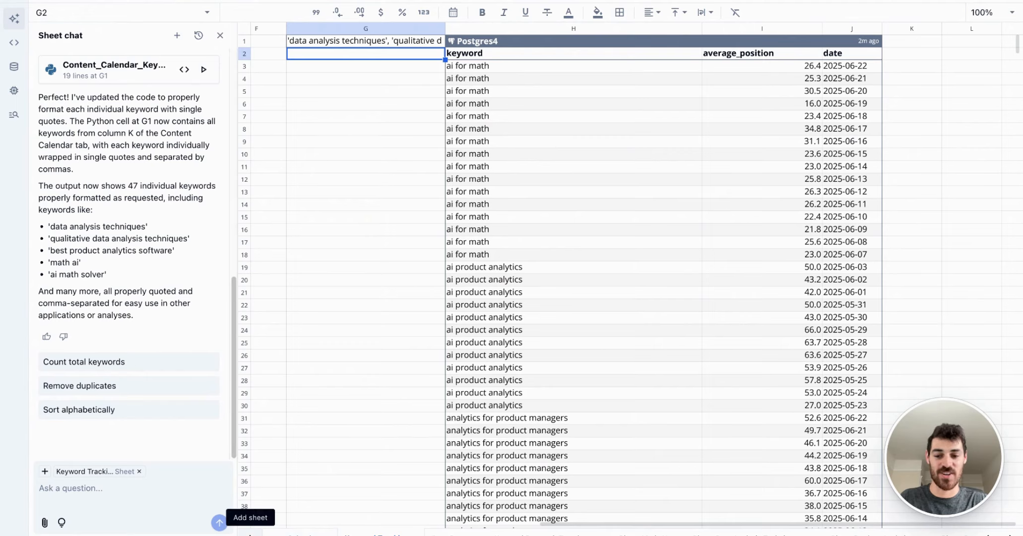
# Step: Add a new sheet and name it Dashboard
pyautogui.click(249, 533)
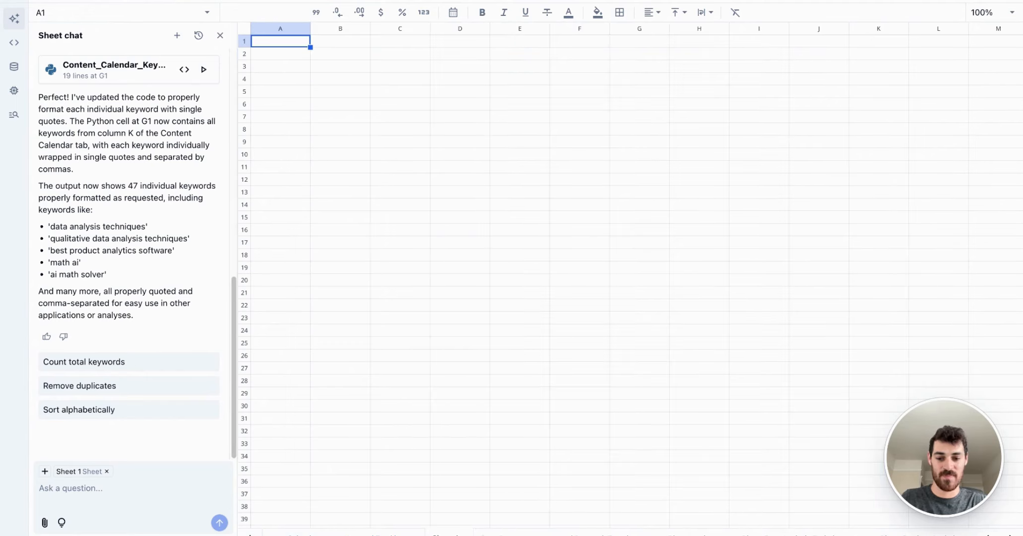
pyautogui.doubleClick(445, 534)
pyautogui.write('K')
pyautogui.press('Return')
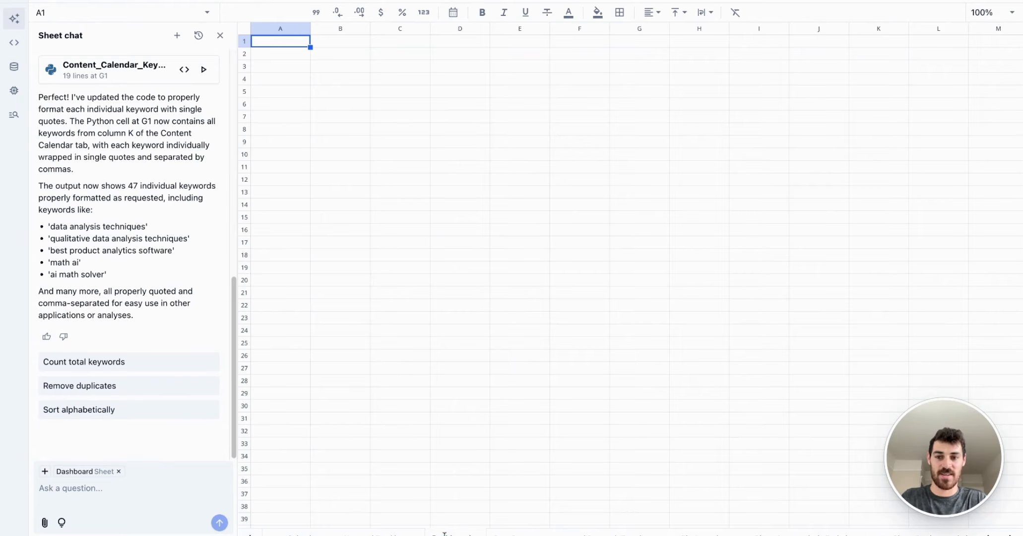
# Step: In a new AI chat, ask to visualize the position of the supporting keywords from the Keyword Tracking tab over the past 60 days
pyautogui.click(177, 36)
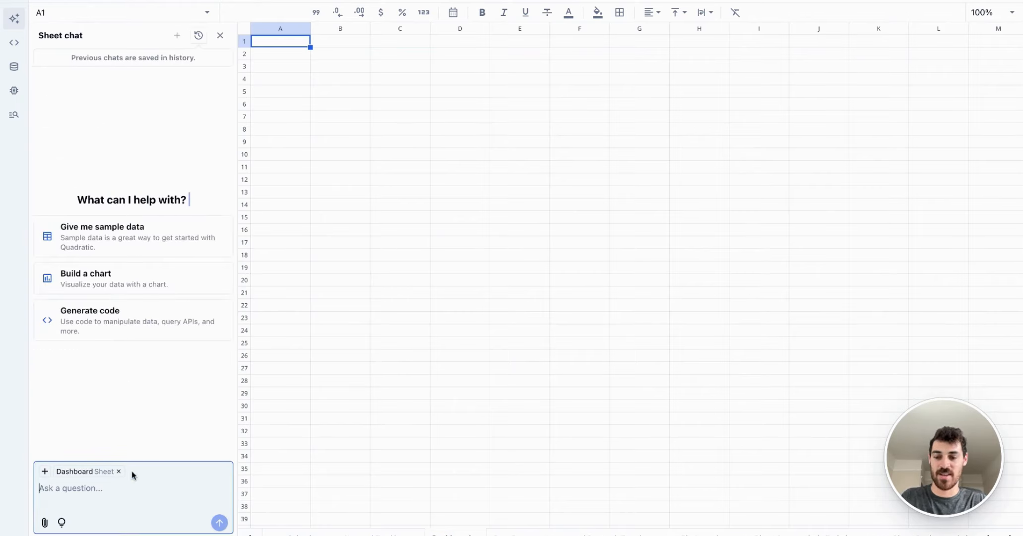
pyautogui.write('V')
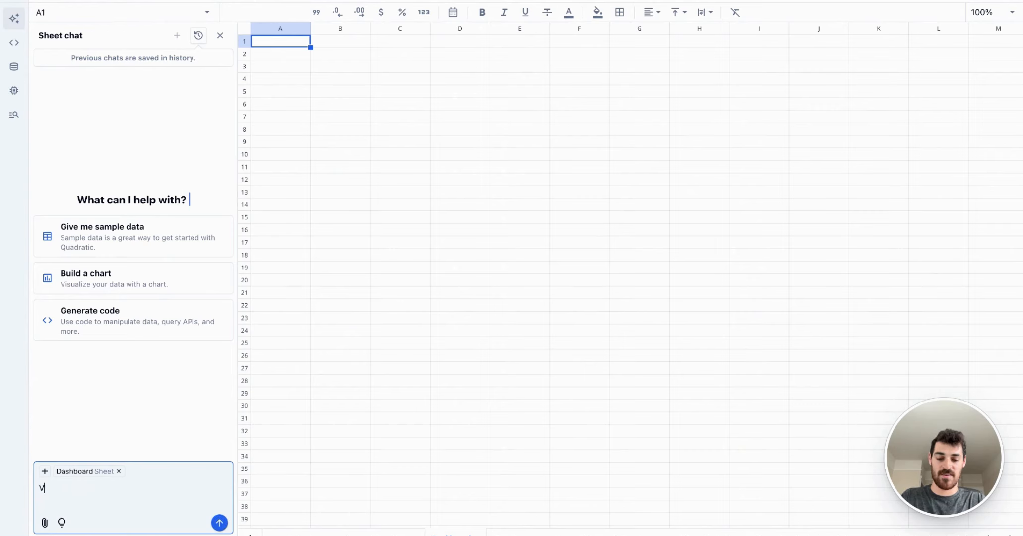
pyautogui.write('isualize the position of o')
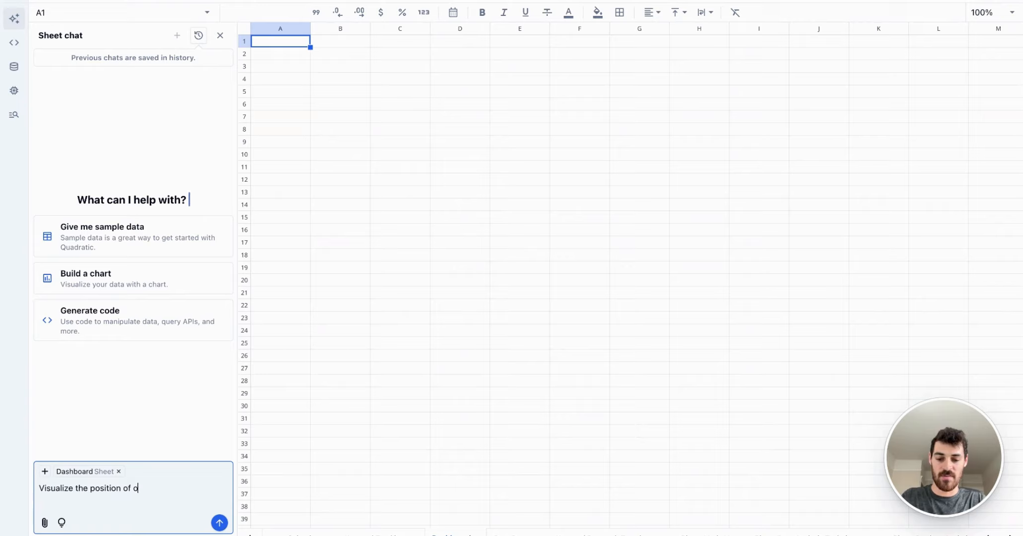
pyautogui.press('BackSpace')
pyautogui.write('m')
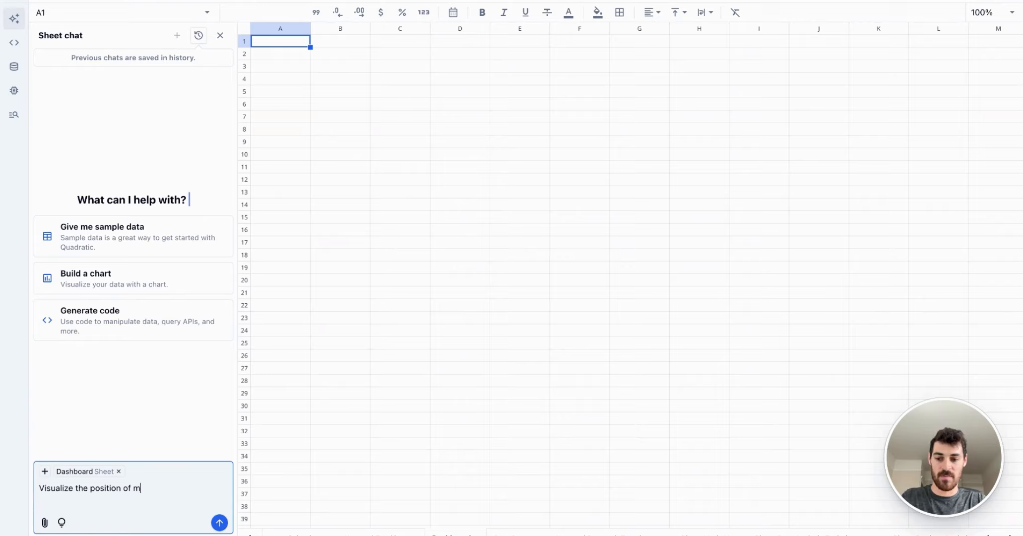
pyautogui.write('y supporting keywords')
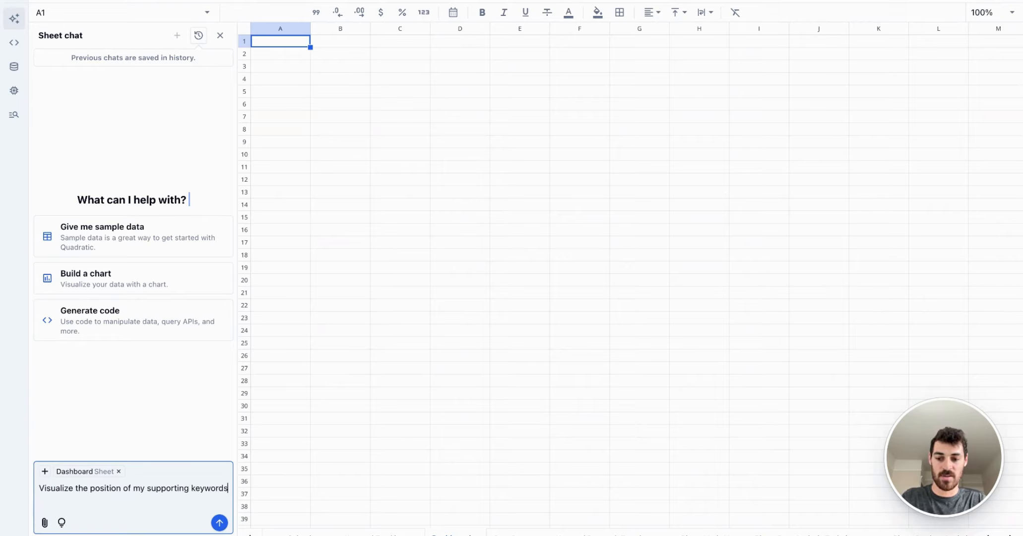
pyautogui.write(' from the Keywor')
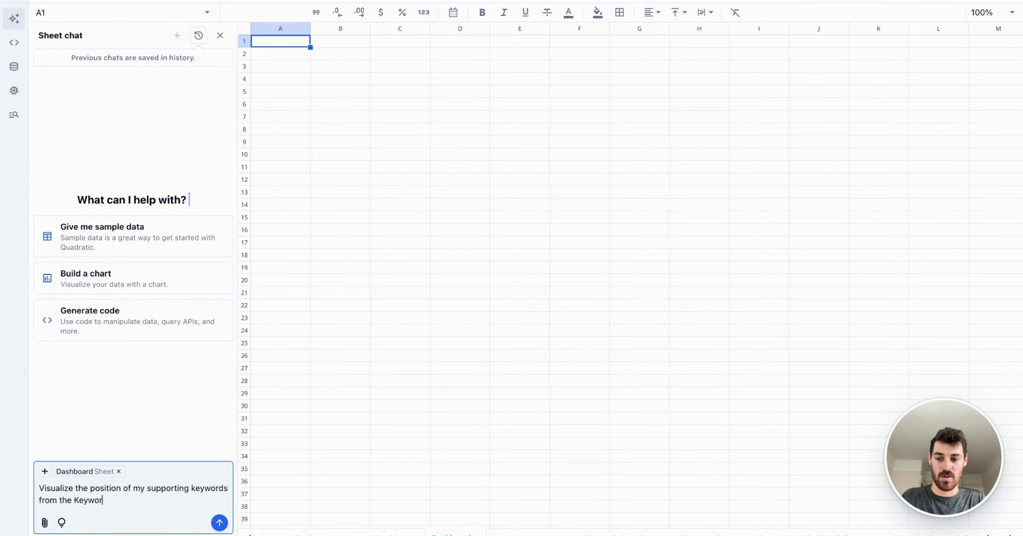
pyautogui.write('d Tracking Tab over the past 60 days')
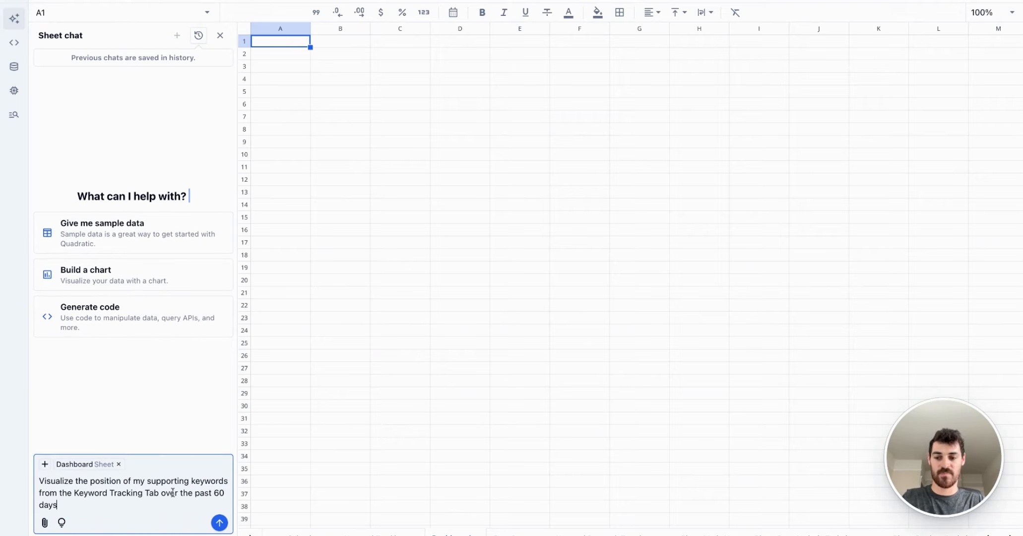
pyautogui.press('Return')
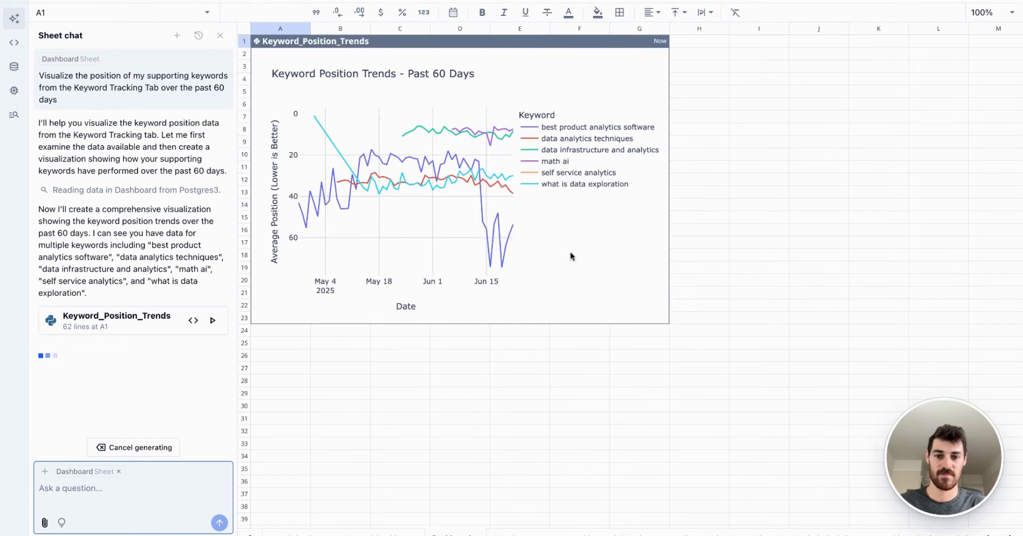
# Step: Check the Postgres3 data on the Keyword Tracking sheet and enlarge the Dashboard's Keyword_Position_Trends chart to span columns A to I and rows 1 to 29
pyautogui.click(582, 248)
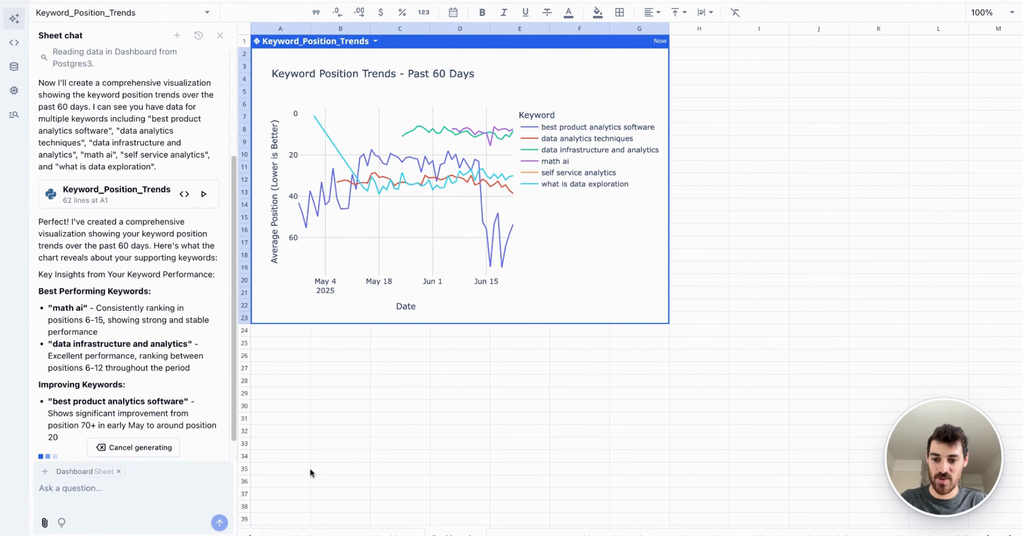
pyautogui.click(378, 533)
pyautogui.hscroll(-10, 479, 134)
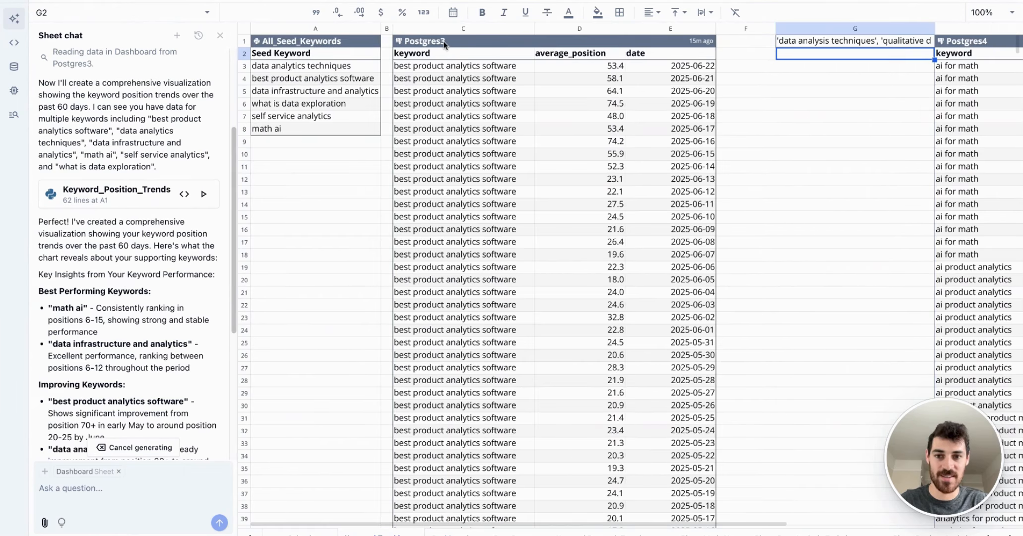
pyautogui.click(450, 533)
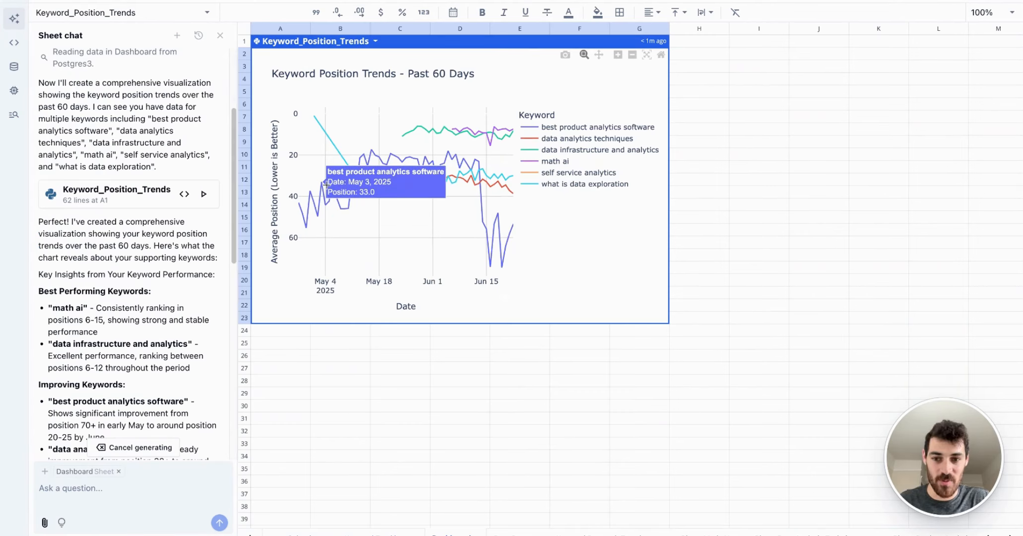
pyautogui.moveTo(671, 226); pyautogui.dragTo(789, 226)
pyautogui.moveTo(511, 322); pyautogui.dragTo(521, 399)
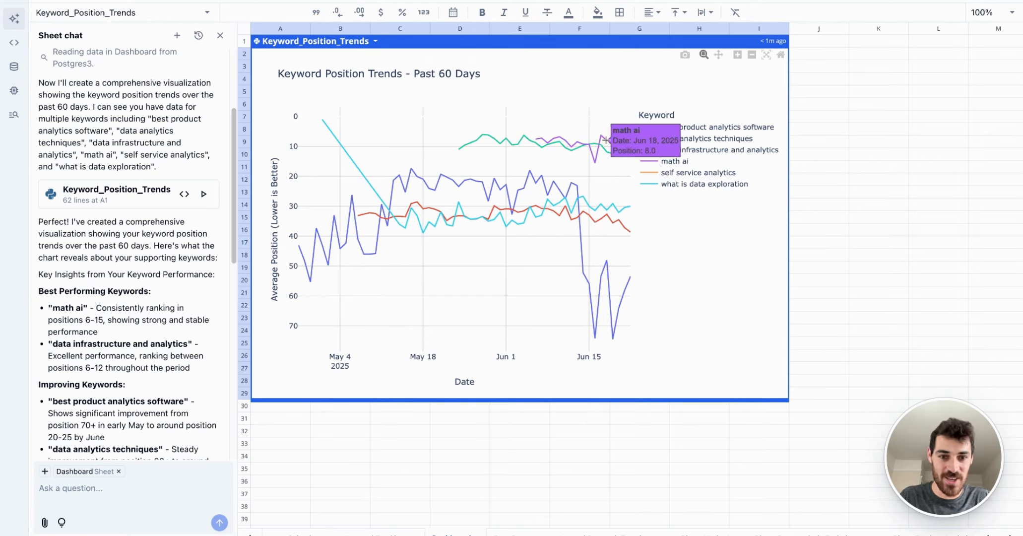
# Step: Review the Content Calendar entries and the Blog - Math AI keyword volumes, and return to the Dashboard's position trends chart
pyautogui.click(298, 534)
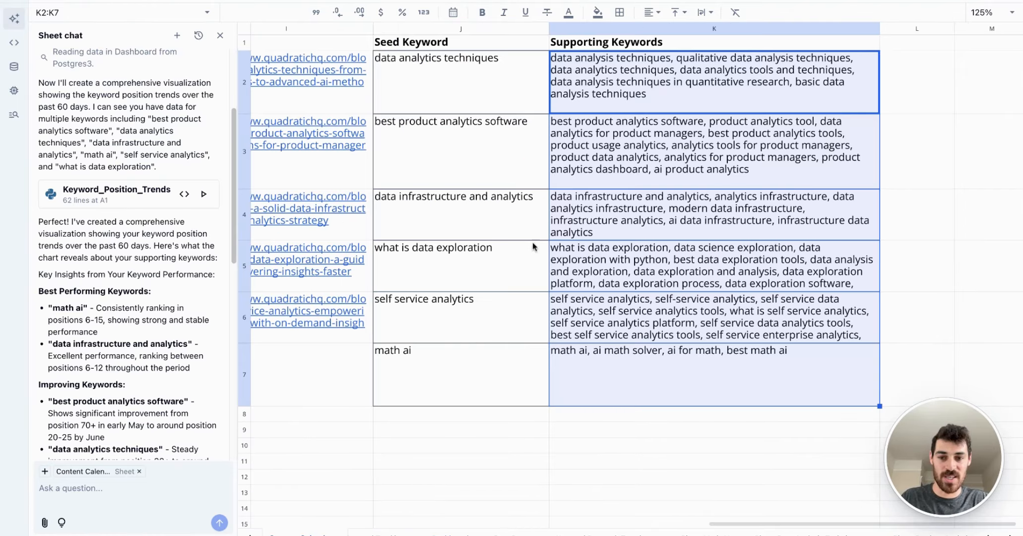
pyautogui.hscroll(-15, 535, 253)
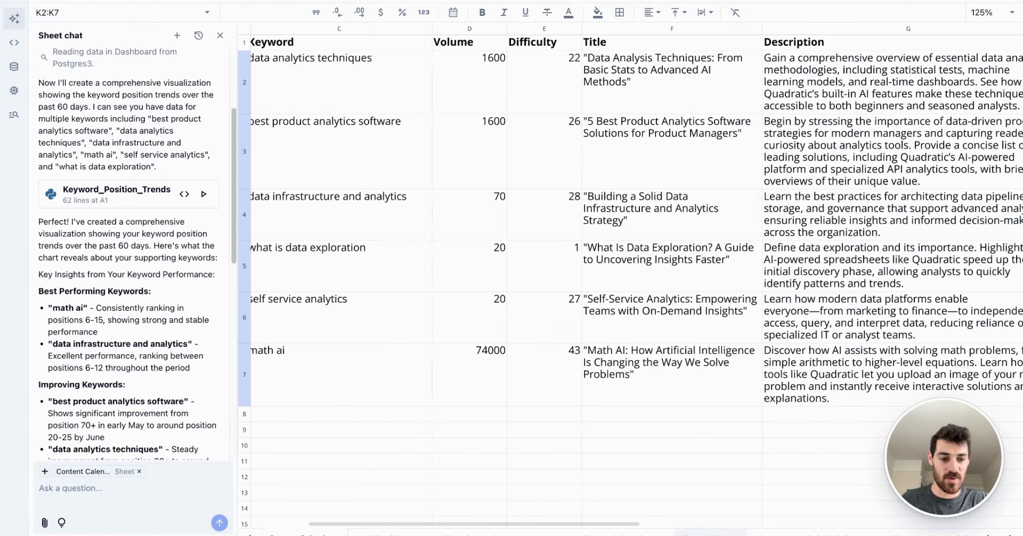
pyautogui.click(715, 534)
pyautogui.click(443, 185)
pyautogui.click(448, 70)
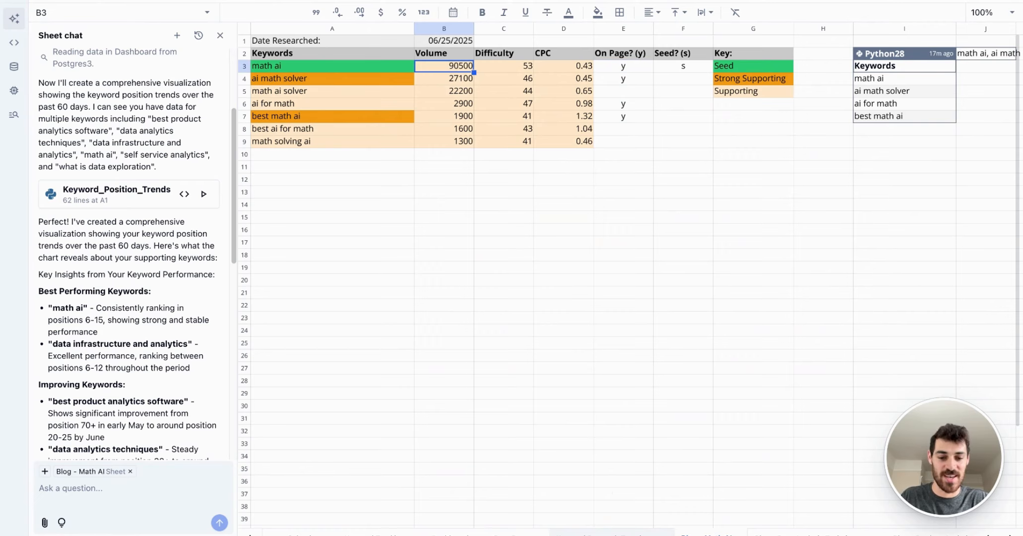
pyautogui.click(451, 533)
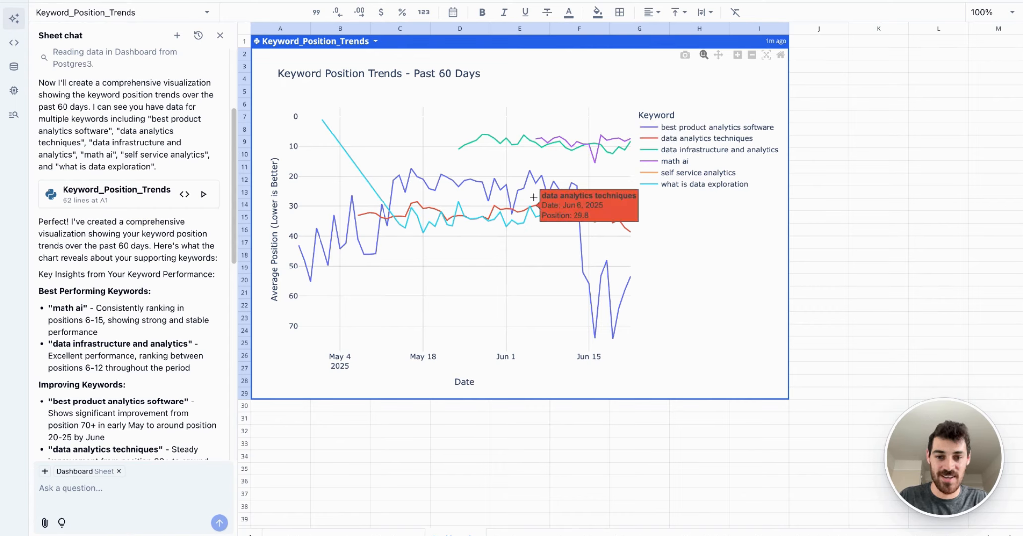
# Step: Ask the AI to chart the postgres4 keywords from the Keyword Tracking tab by SERP, with positions 1-10 as SERP 1, 11-20 as SERP 2, etc
pyautogui.click(274, 417)
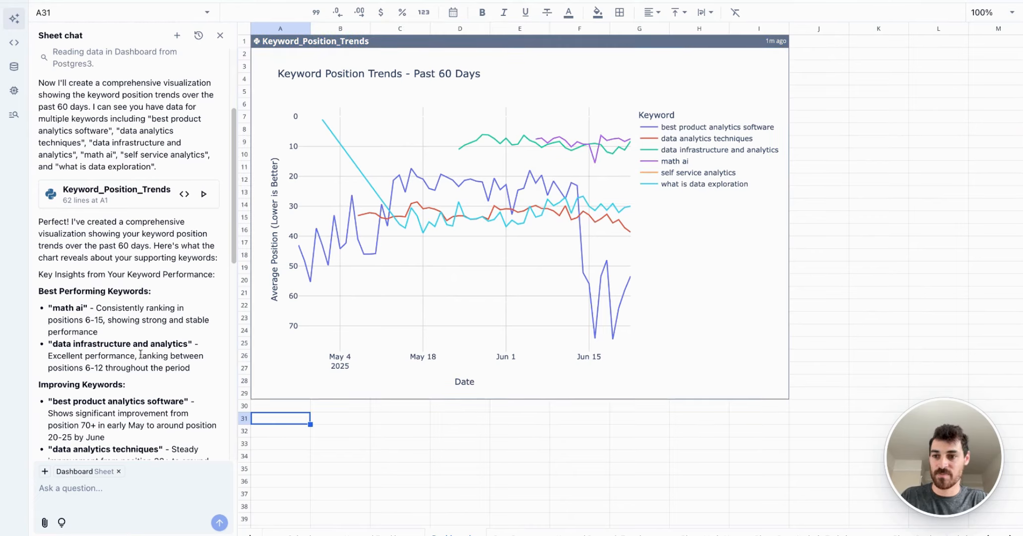
pyautogui.click(102, 490)
pyautogui.write('Create a chart showing t')
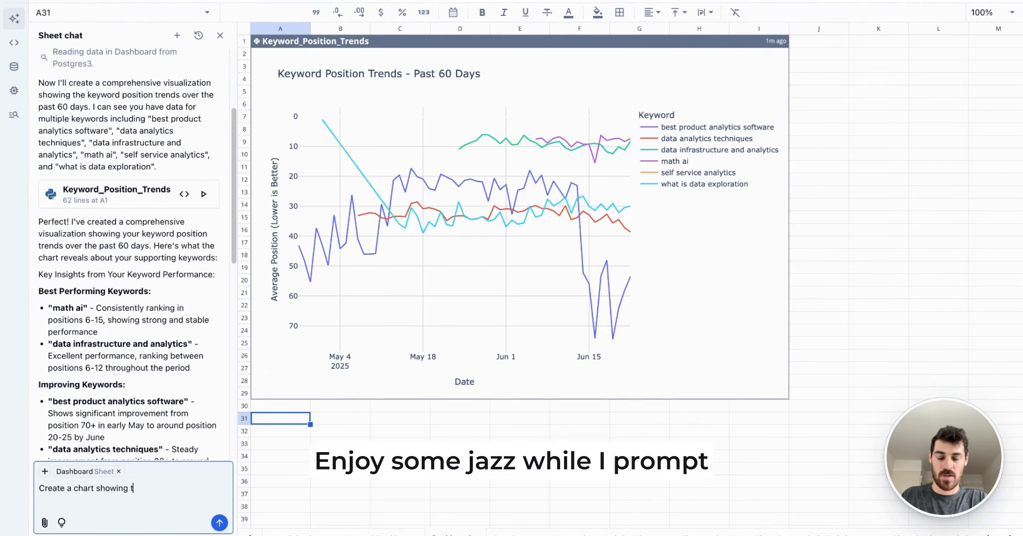
pyautogui.write('he keywords in postgres4')
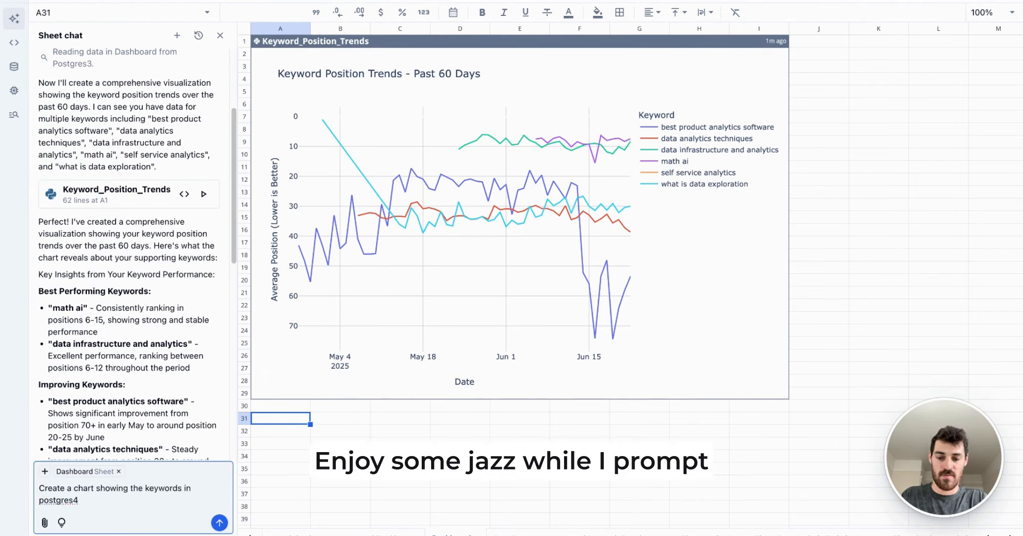
pyautogui.write(' on the Keyword Track')
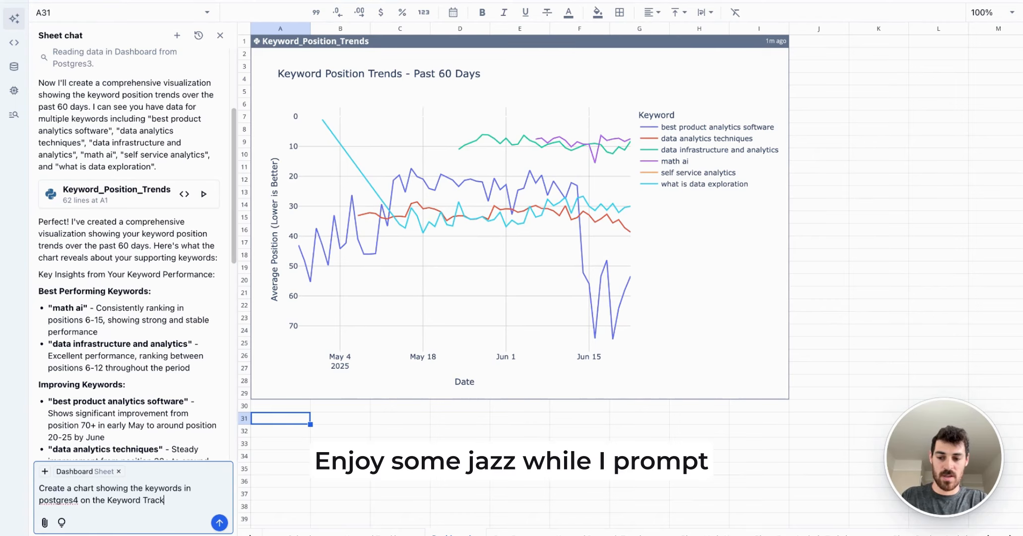
pyautogui.write('ing tab based on the SERP ')
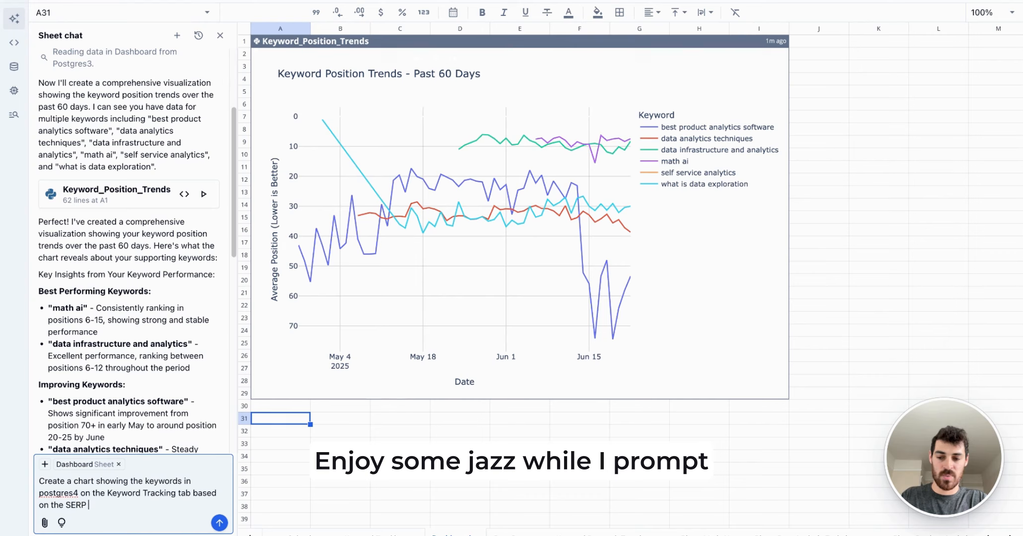
pyautogui.write('that they rank in (e.g')
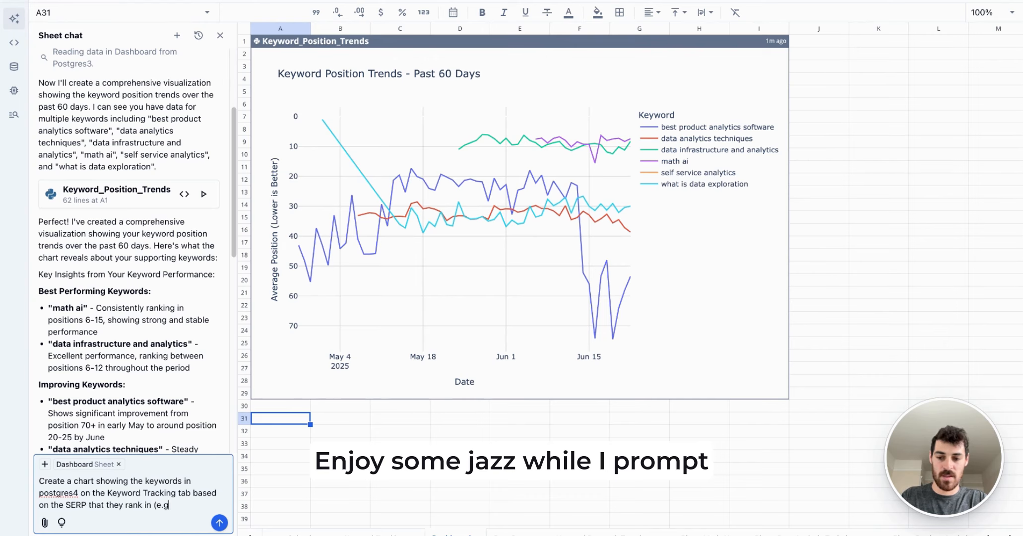
pyautogui.write('. position 1-10 is SER')
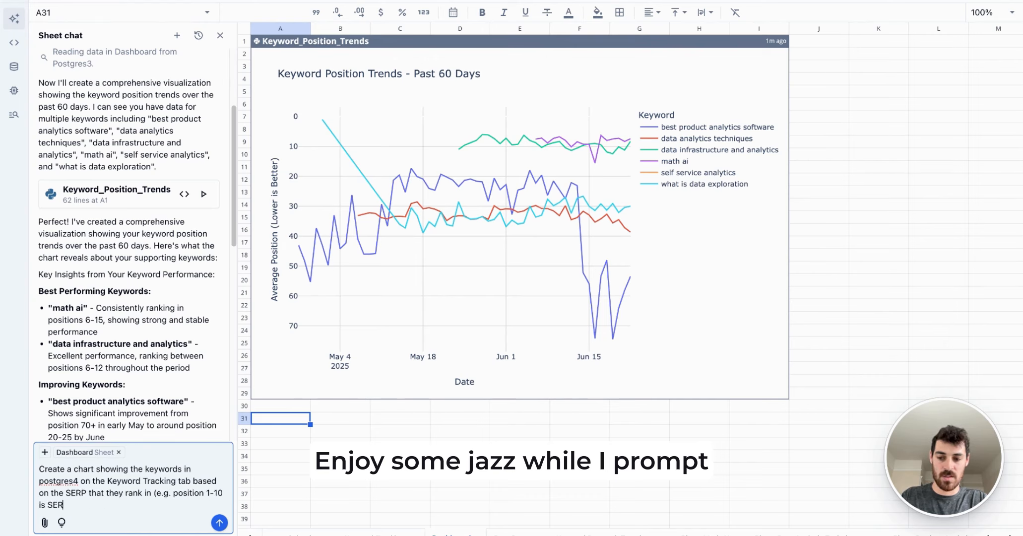
pyautogui.write('P 1, position 11-20 is SERP 2, etc)')
pyautogui.press('Return')
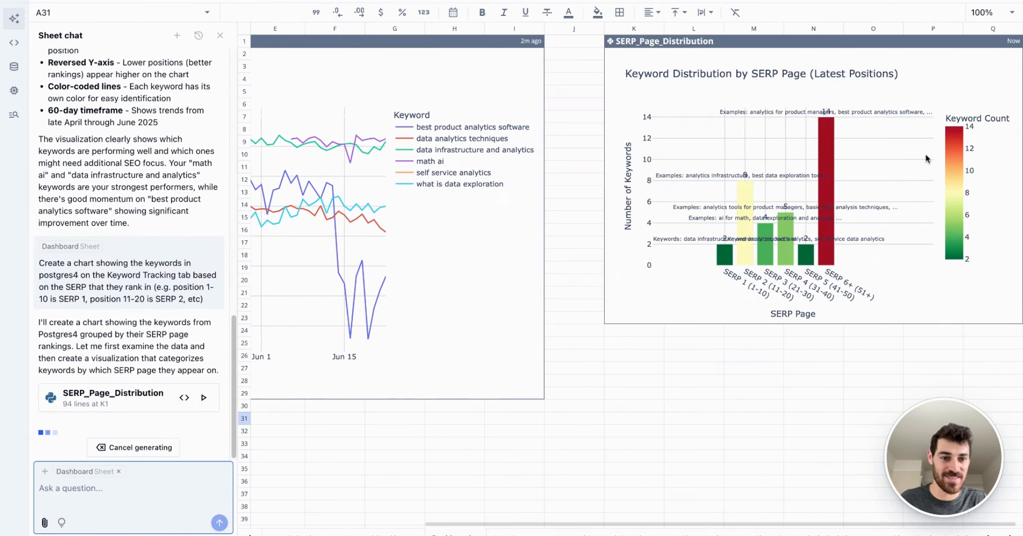
# Step: Extend the SERP_Page_Distribution chart's height on the Dashboard down to row 33
pyautogui.hscroll(2, 685, 261)
pyautogui.click(682, 271)
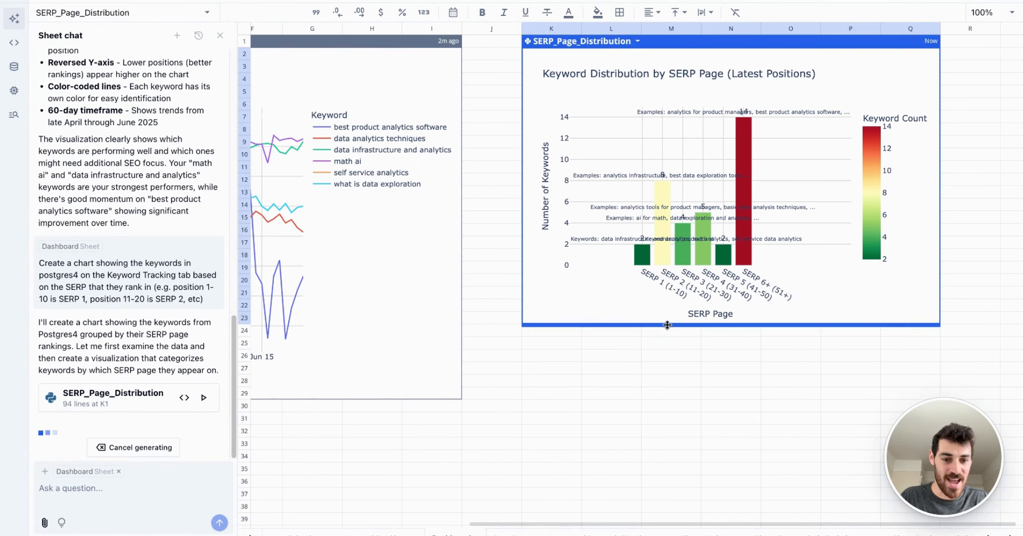
pyautogui.moveTo(668, 325); pyautogui.dragTo(667, 443)
# Step: Open the SERP_Page_Distribution chart's code and examine the position ranges and the keyword counts for SERP 6+ and SERP 1
pyautogui.doubleClick(663, 42)
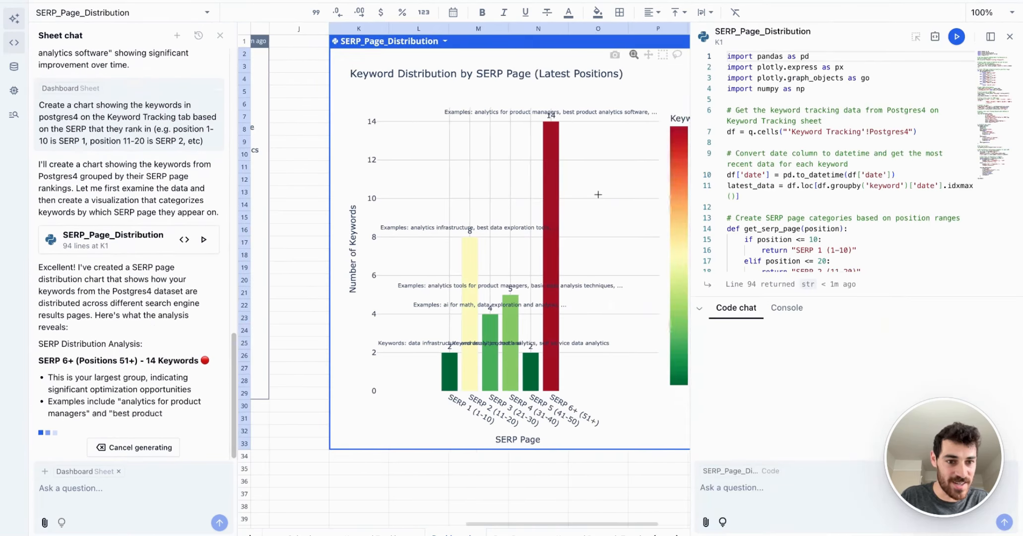
pyautogui.scroll(-3, 991, 194)
pyautogui.scroll(1, 893, 129)
pyautogui.hscroll(1, 615, 218)
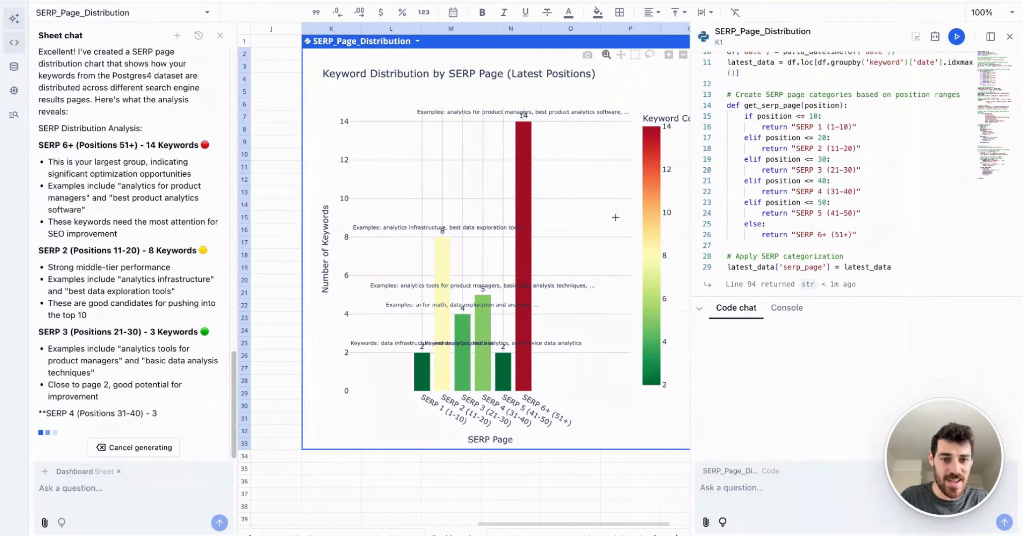
pyautogui.hscroll(2, 615, 217)
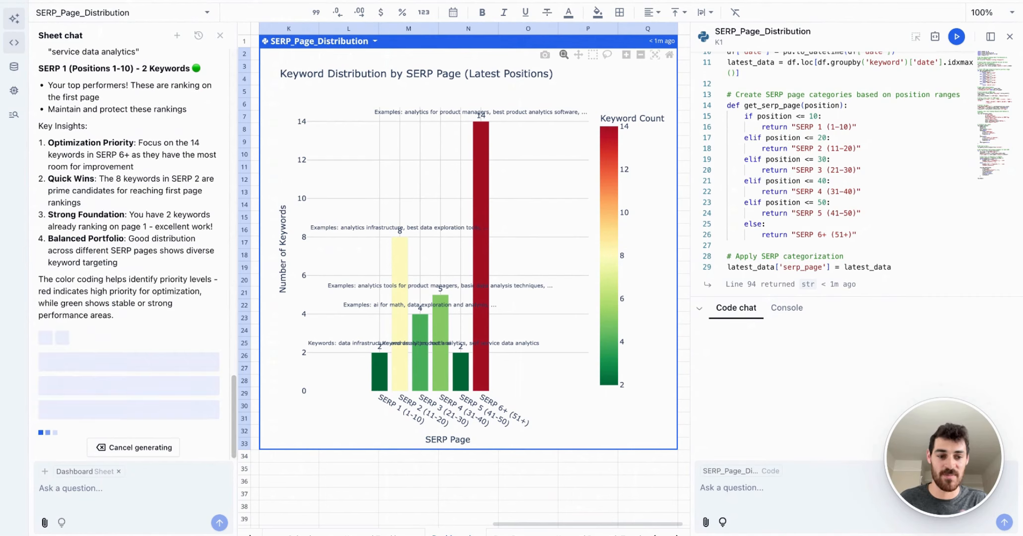
pyautogui.moveTo(470, 247)
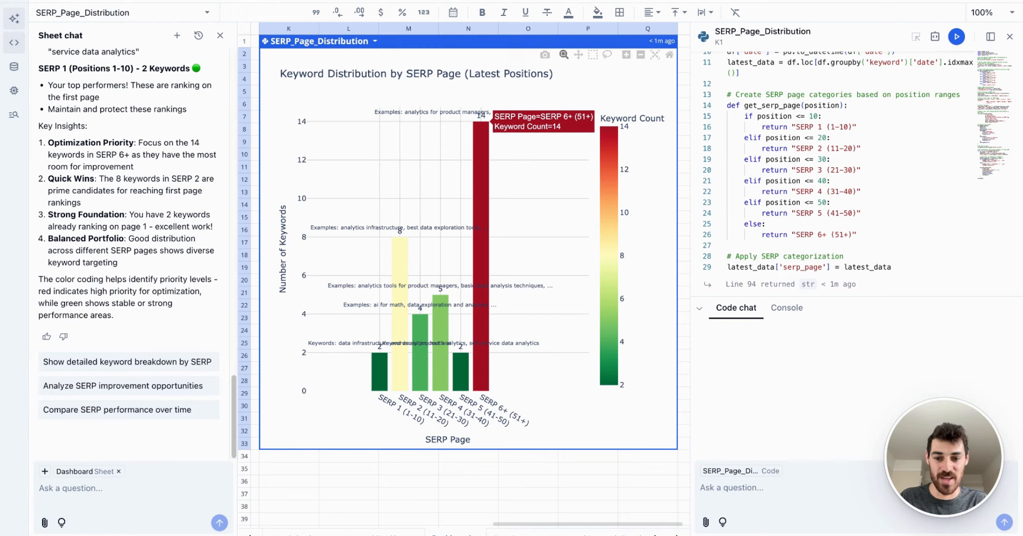
pyautogui.moveTo(383, 367)
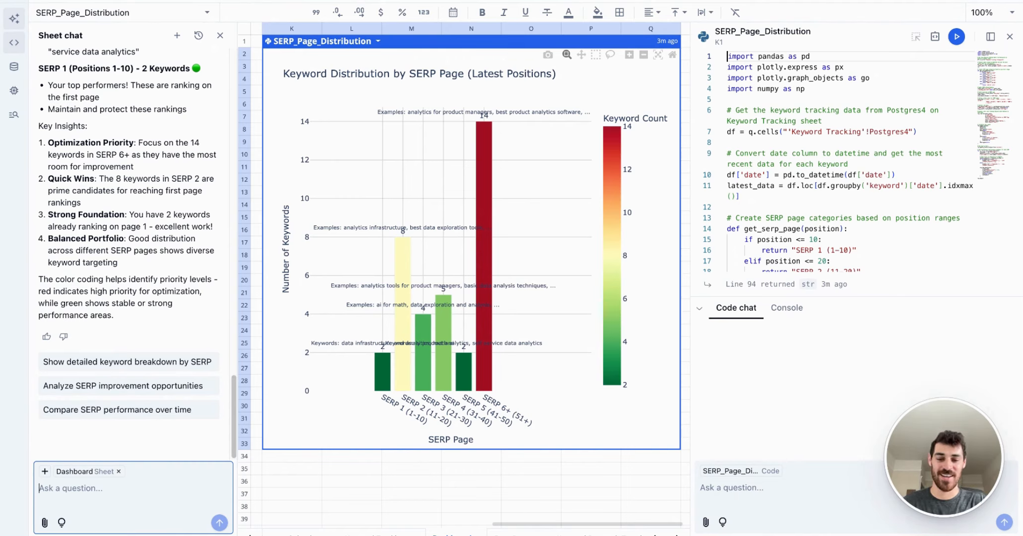
# Step: Go to the Content Calendar sheet and close the code editor and the AI chat
pyautogui.hscroll(-10, 470, 238)
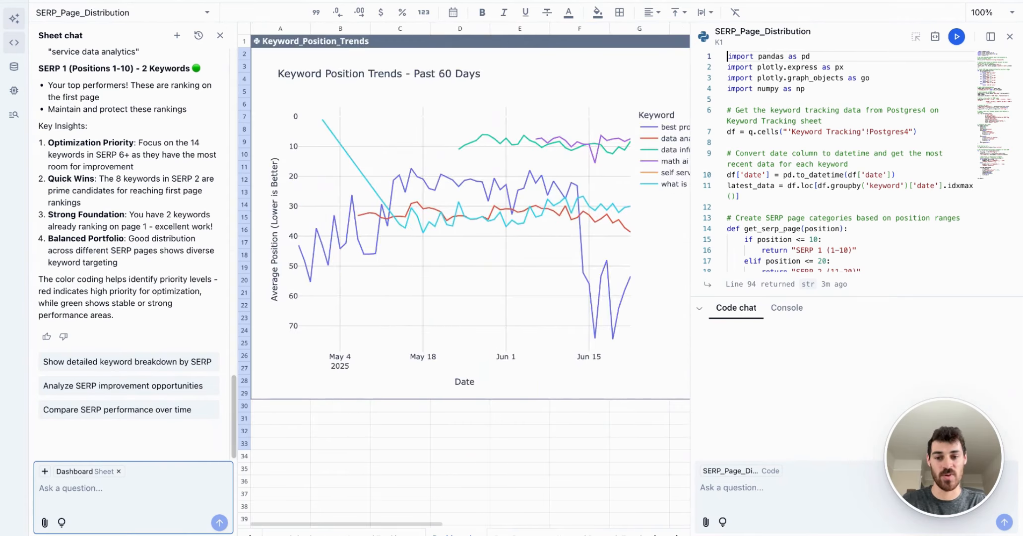
pyautogui.click(309, 534)
pyautogui.click(1009, 37)
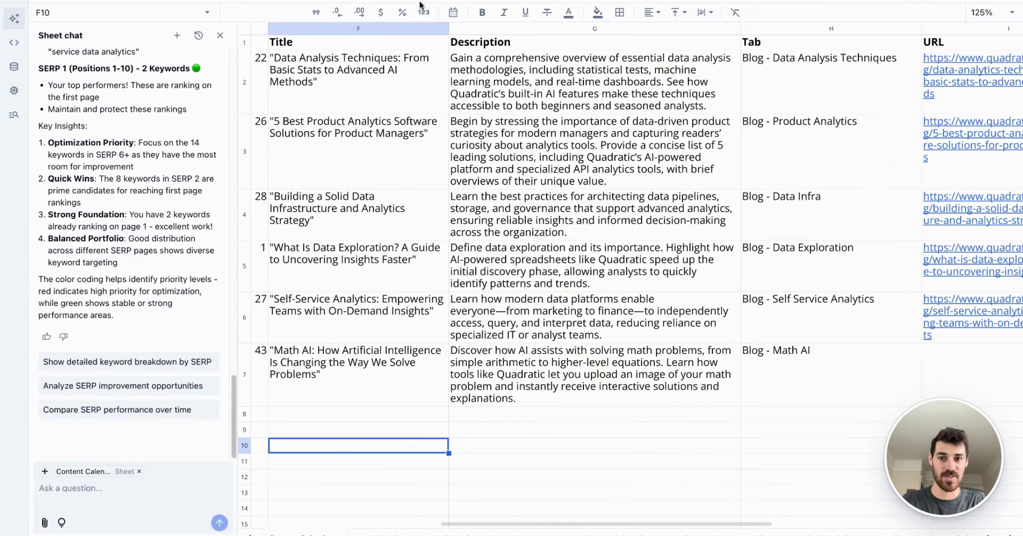
pyautogui.click(220, 36)
# Step: Add "quadratic" as a new seed keyword in J8 and as its supporting keyword in K8 of the Content Calendar
pyautogui.hscroll(10, 580, 387)
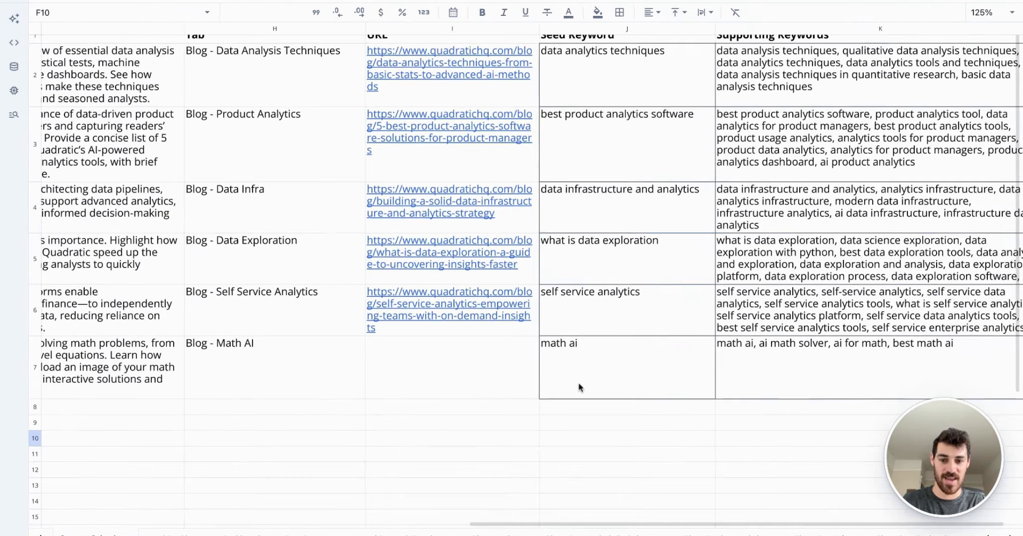
pyautogui.click(383, 416)
pyautogui.hscroll(-10, 383, 416)
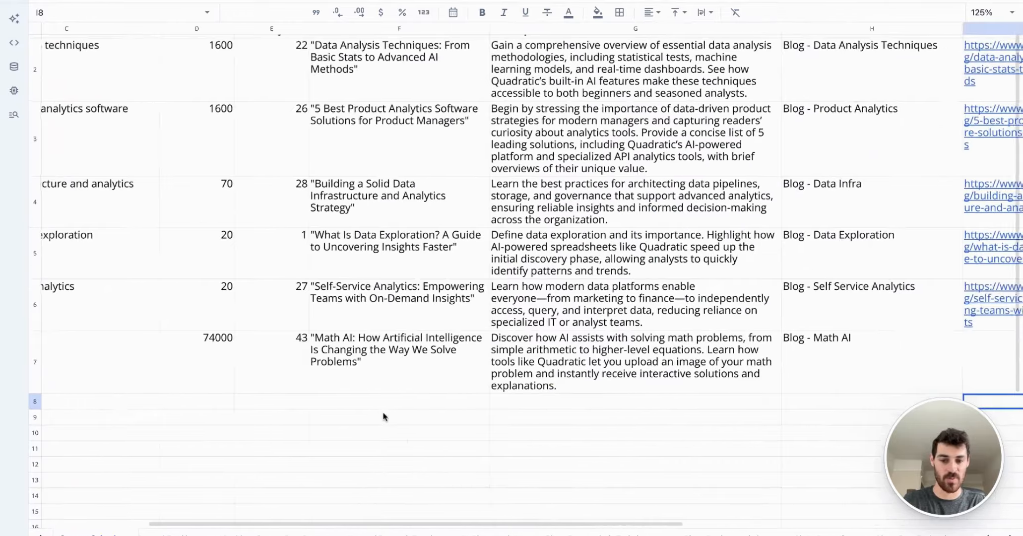
pyautogui.hscroll(10, 383, 416)
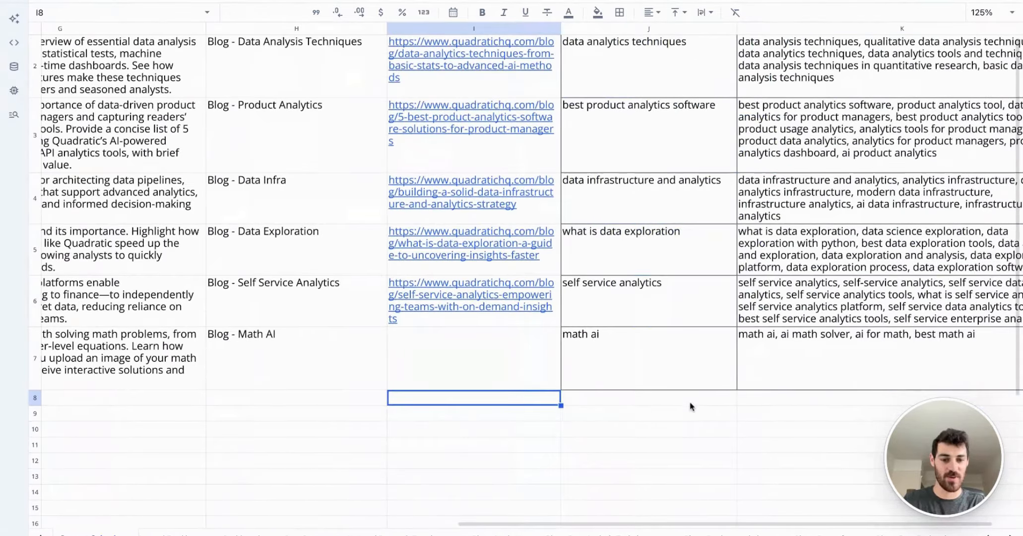
pyautogui.click(690, 404)
pyautogui.write('q')
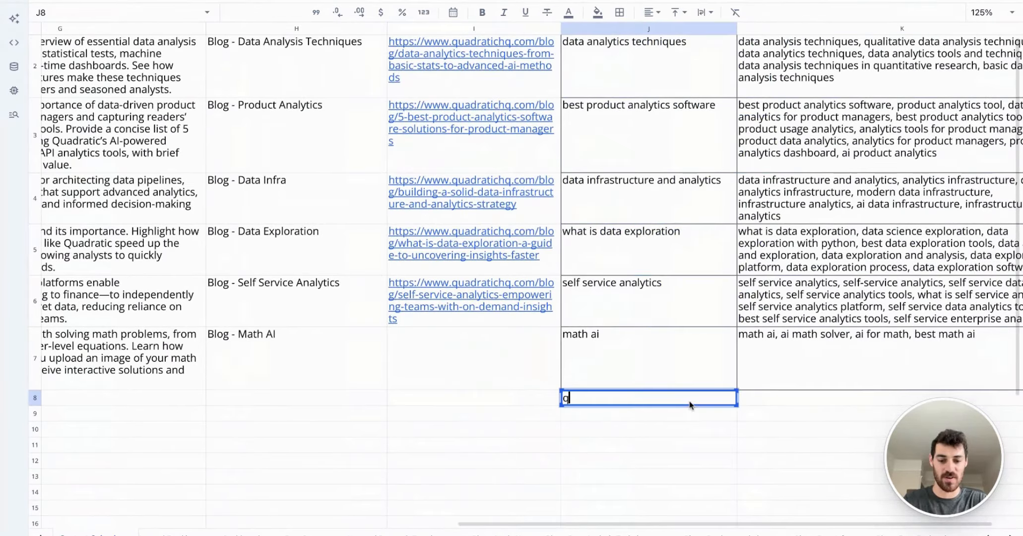
pyautogui.write('uadratic')
pyautogui.press('Tab')
pyautogui.write('quadra')
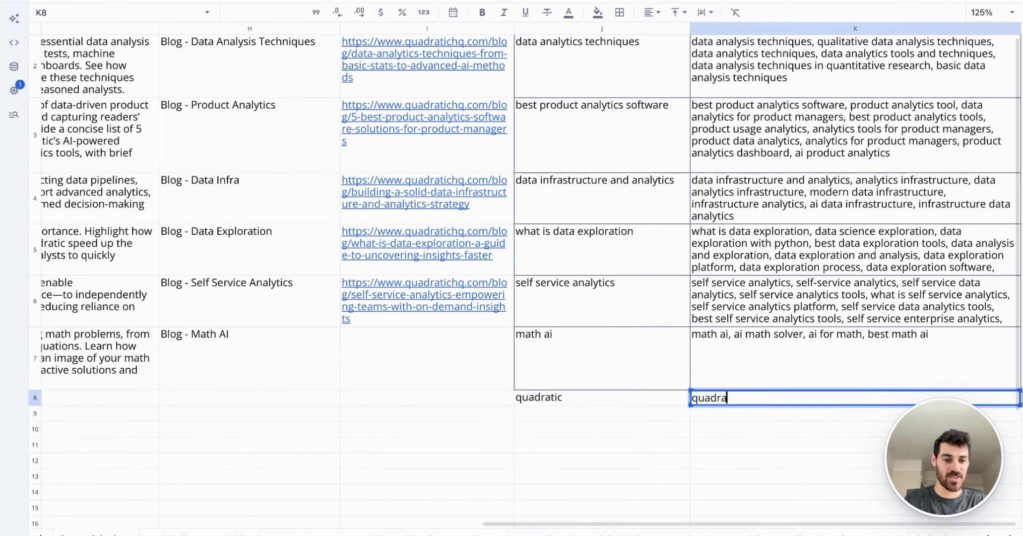
pyautogui.write('tic')
pyautogui.press('Return')
pyautogui.click(607, 403)
pyautogui.click(739, 400)
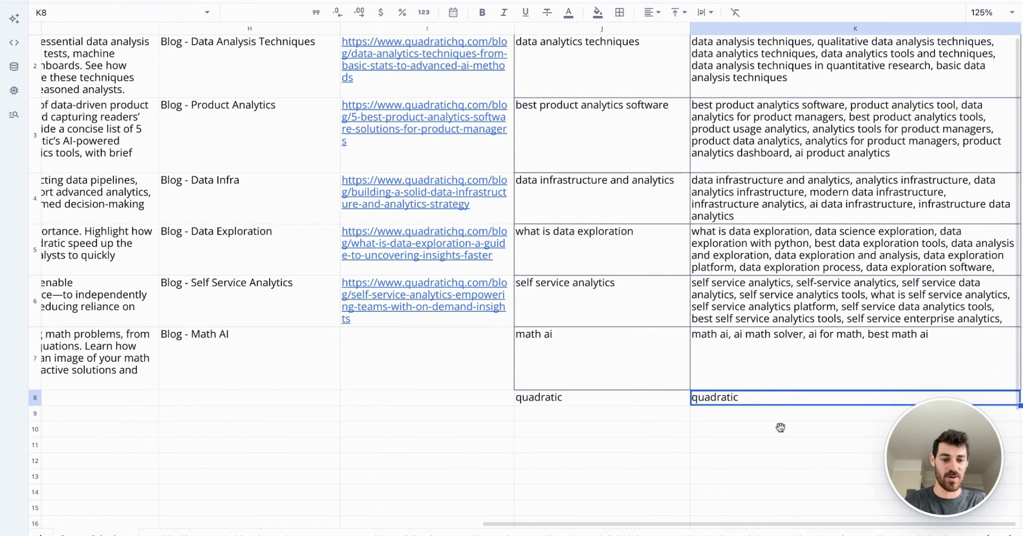
# Step: Check the Keyword Tracking sheet for quadratic in the All_Seed_Keywords list and in the Postgres3 position rows
pyautogui.hscroll(3, 545, 424)
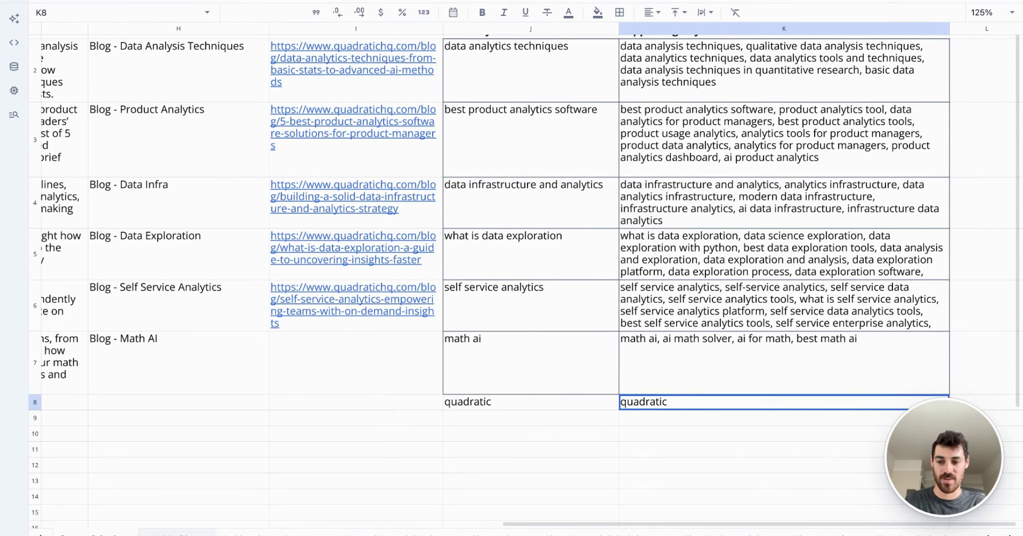
pyautogui.click(178, 532)
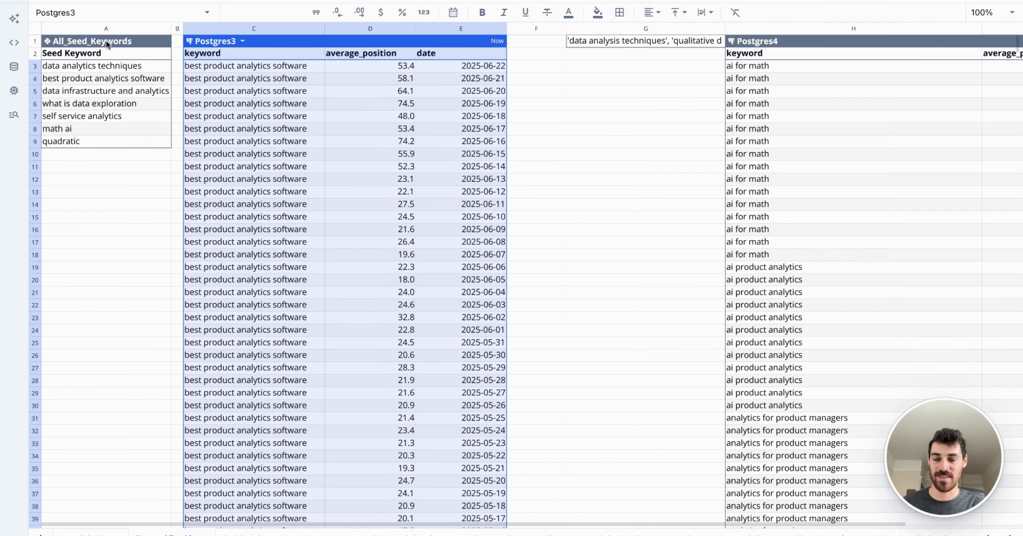
pyautogui.click(100, 141)
pyautogui.click(257, 102)
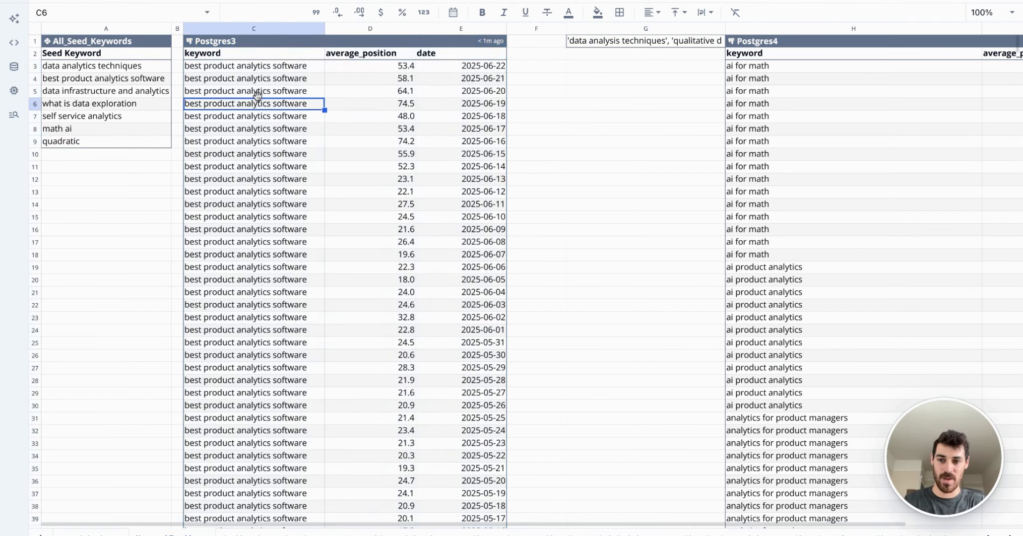
pyautogui.hotkey('ctrl', 'Down')
pyautogui.scroll(15, 313, 193)
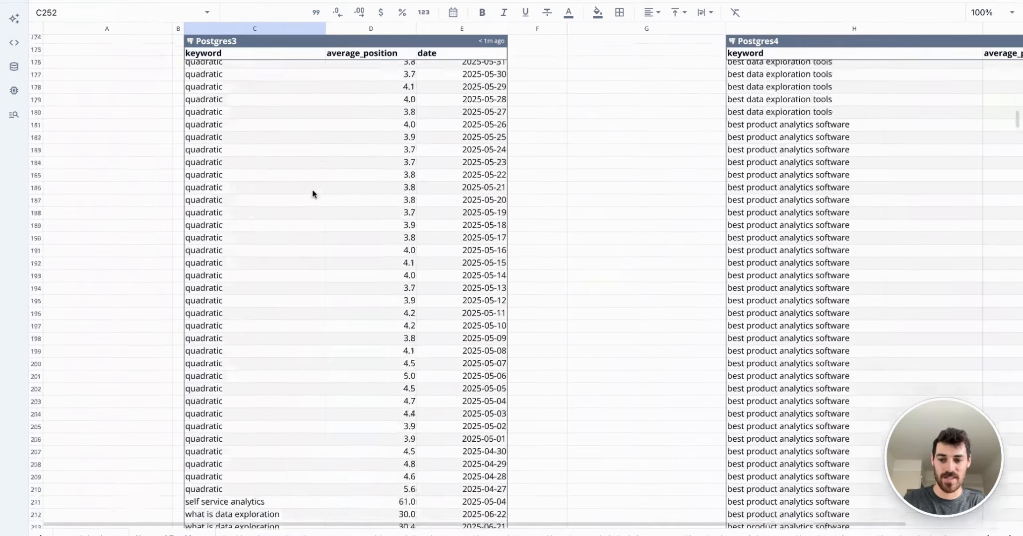
pyautogui.scroll(-6, 289, 240)
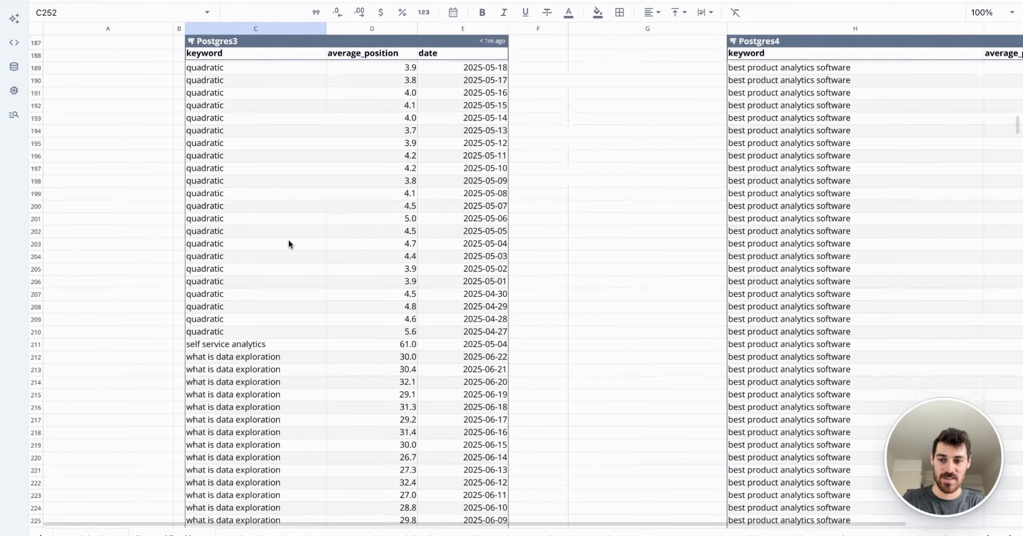
pyautogui.moveTo(249, 332); pyautogui.dragTo(259, 118)
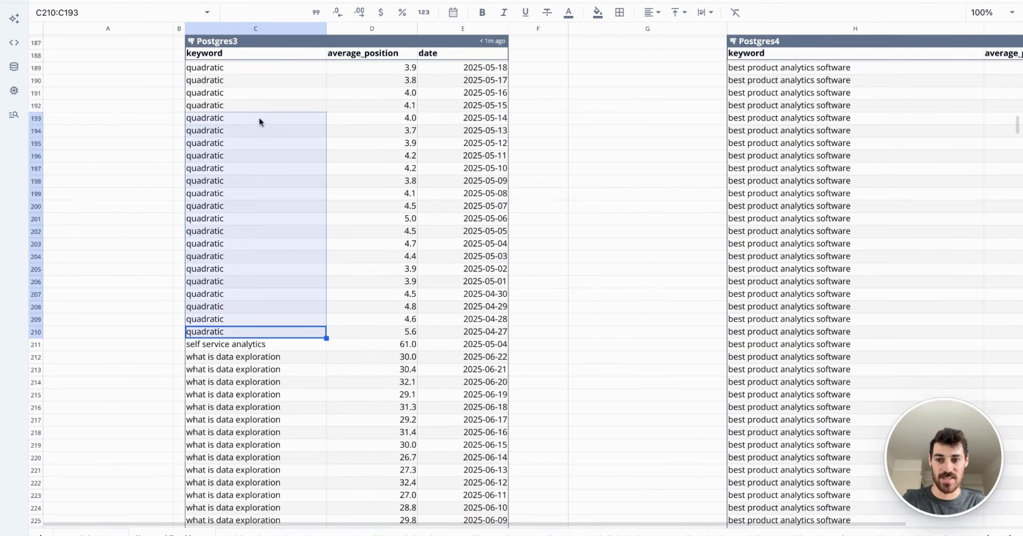
pyautogui.click(264, 105)
# Step: Return to the Dashboard and inspect the quadratic line in Keyword_Position_Trends and the refreshed SERP_Page_Distribution chart
pyautogui.click(233, 532)
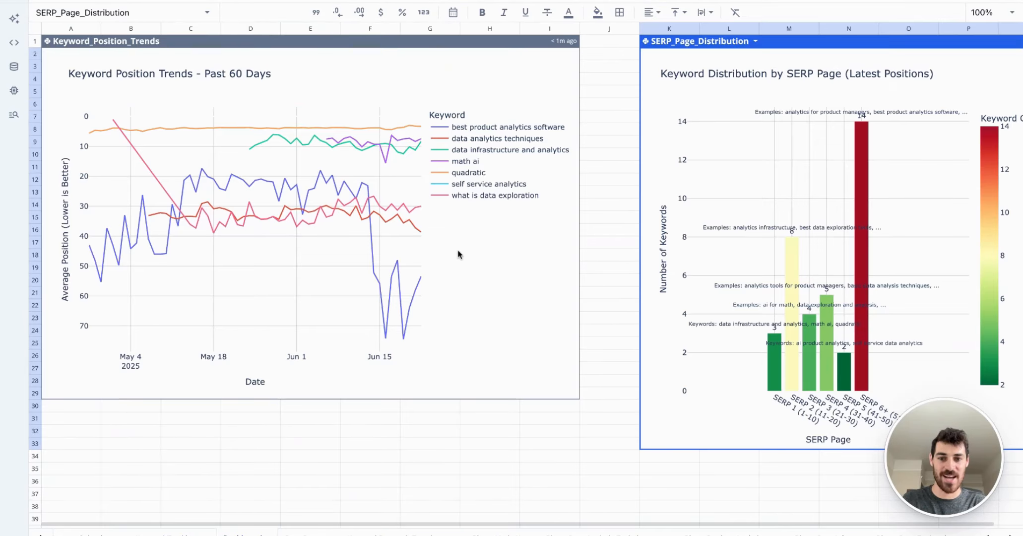
pyautogui.click(233, 133)
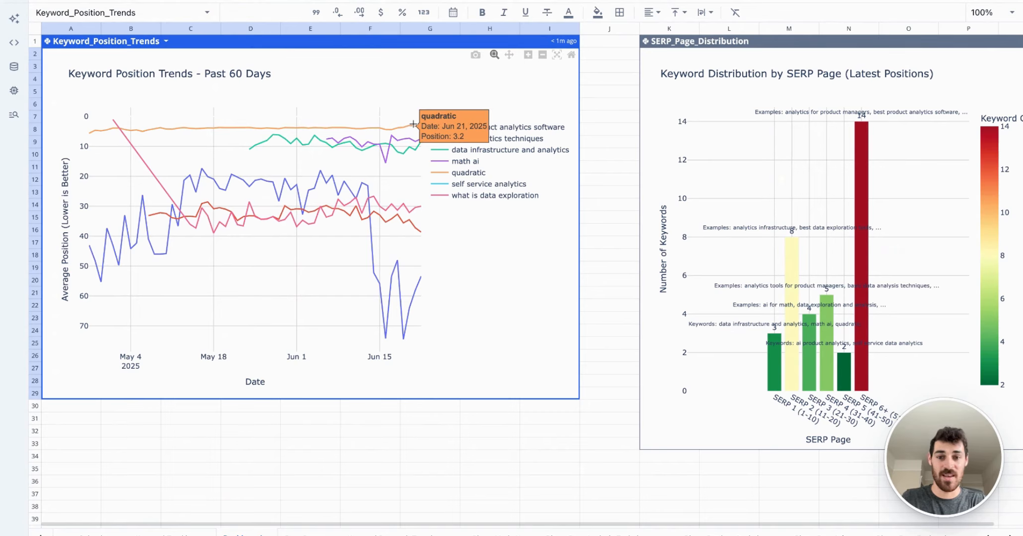
pyautogui.click(735, 367)
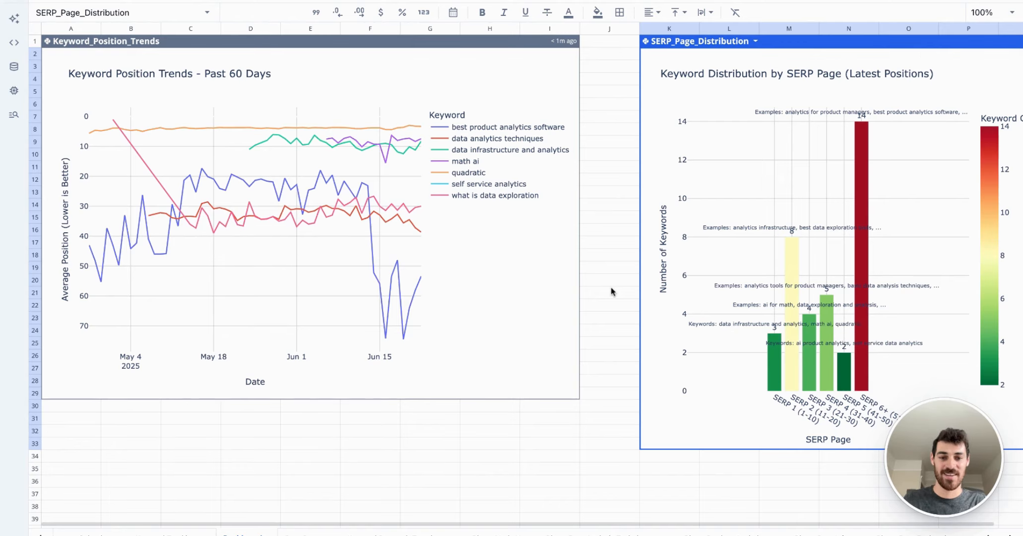
pyautogui.click(609, 229)
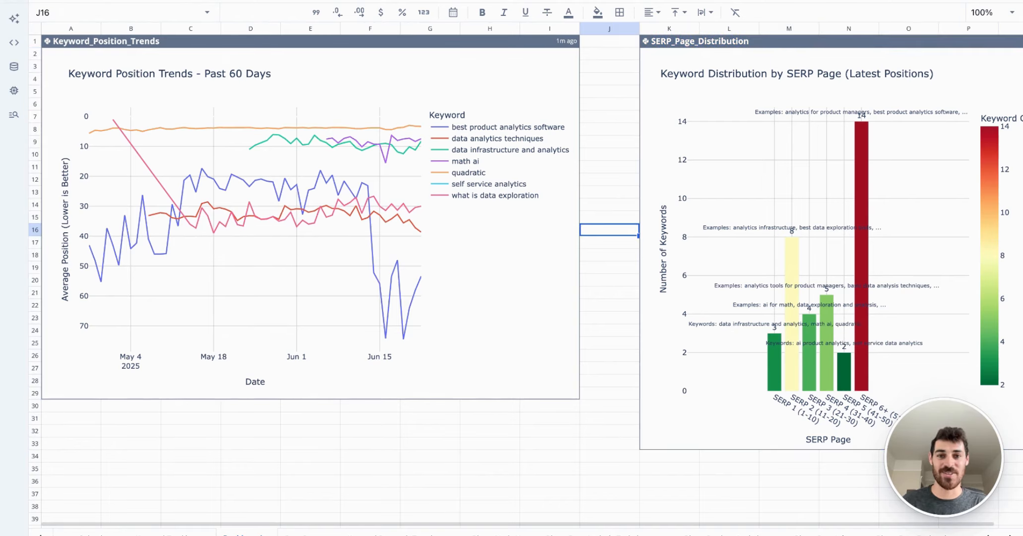